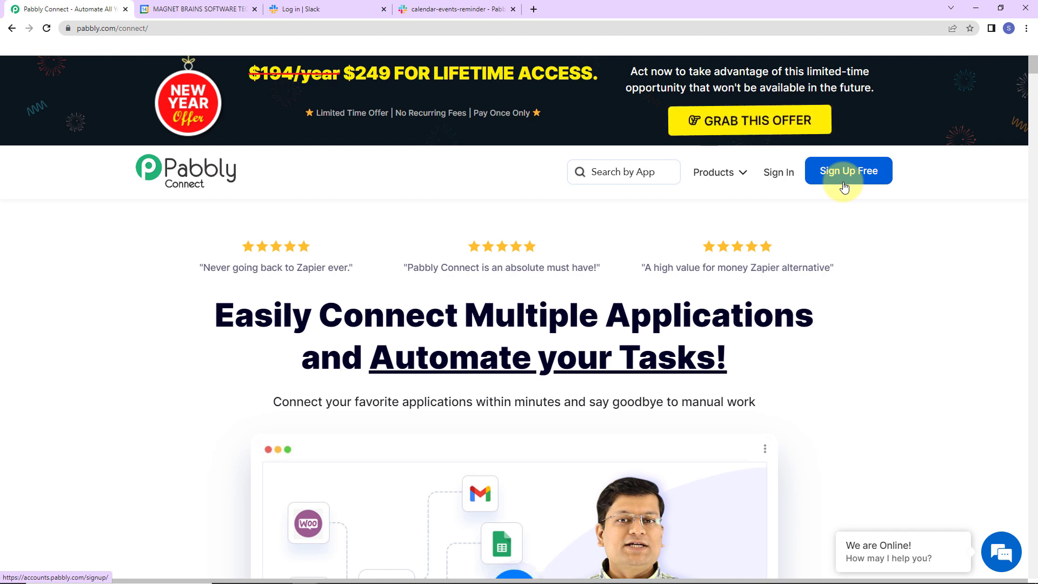
- Sign in to Pabbly Connect and create a workflow named "Send Next Week's Google Calendar Events Notification to Slack"
left_click(776, 178)
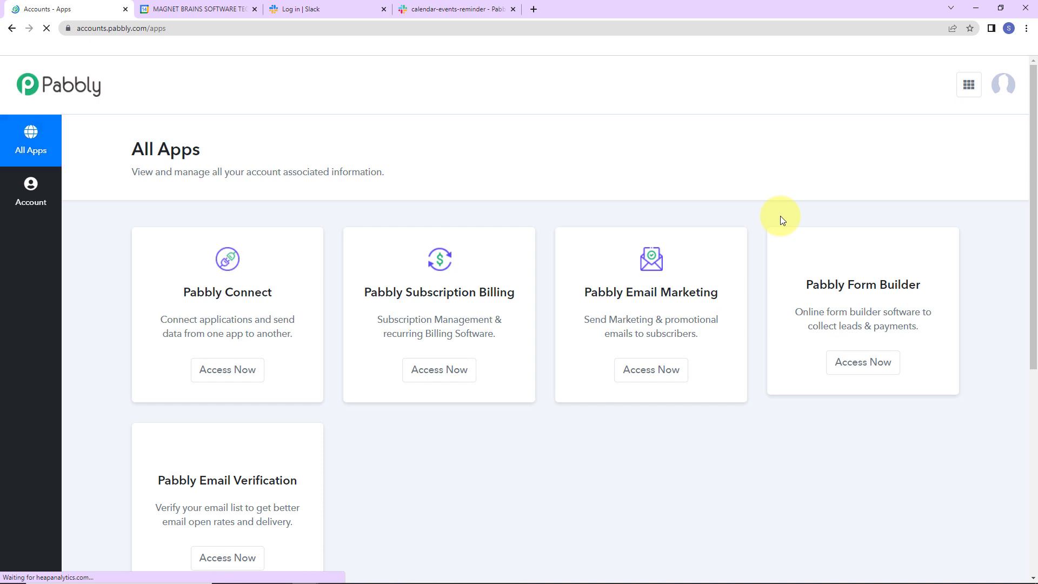
left_click(225, 375)
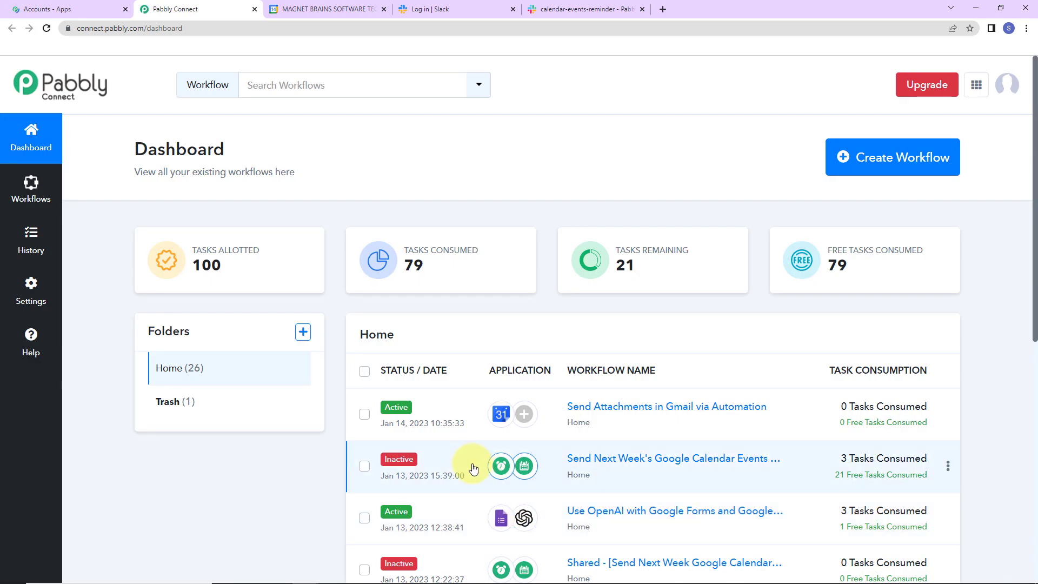
left_click(895, 171)
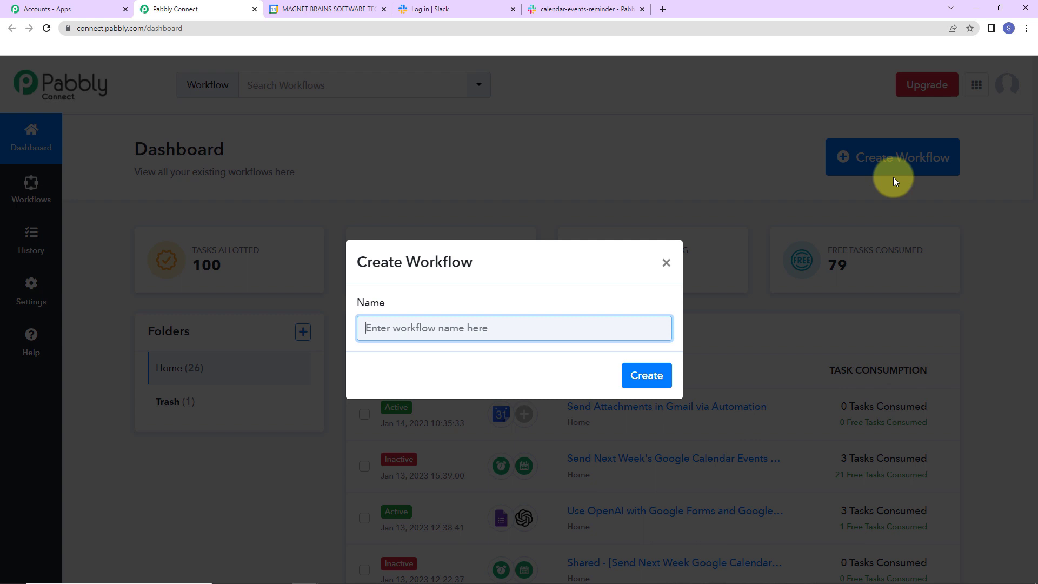
type("Send Next Week's Google Calendar Events Notification to Slack")
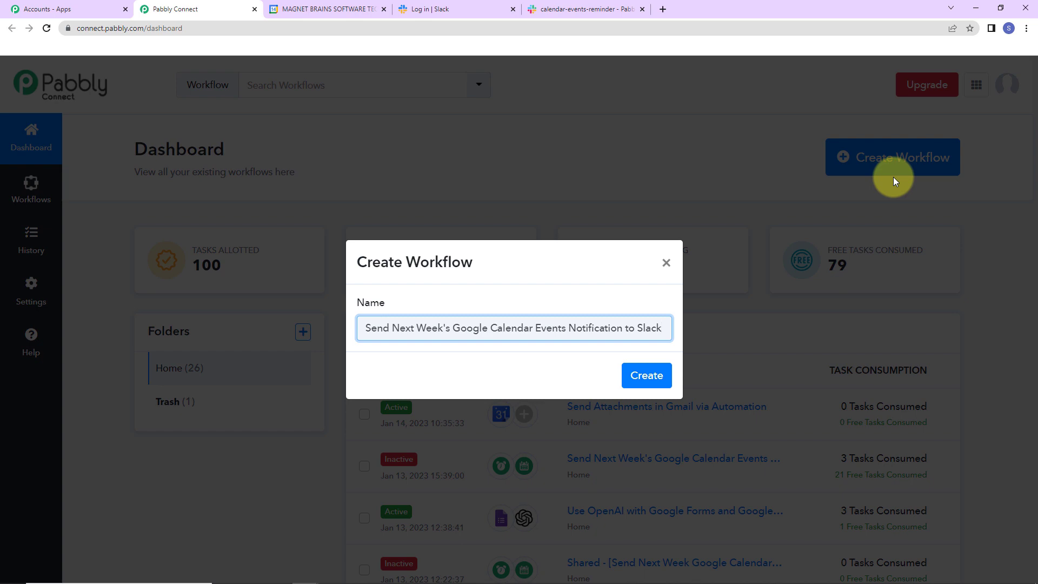
left_click(647, 375)
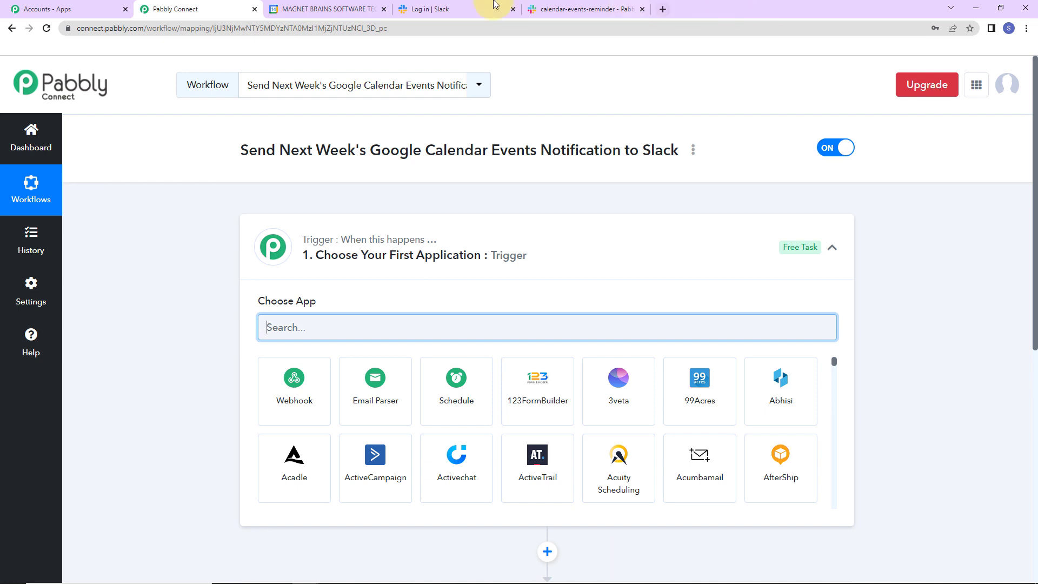
- Choose Schedule by Pabbly as the workflow's trigger application
scroll(503, 266, "down", 2)
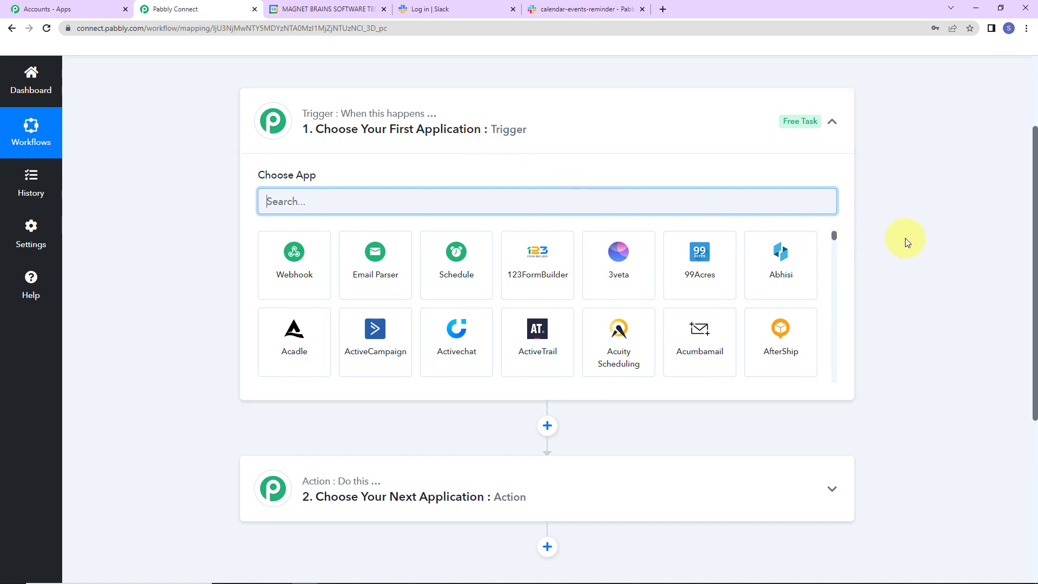
type("schedule")
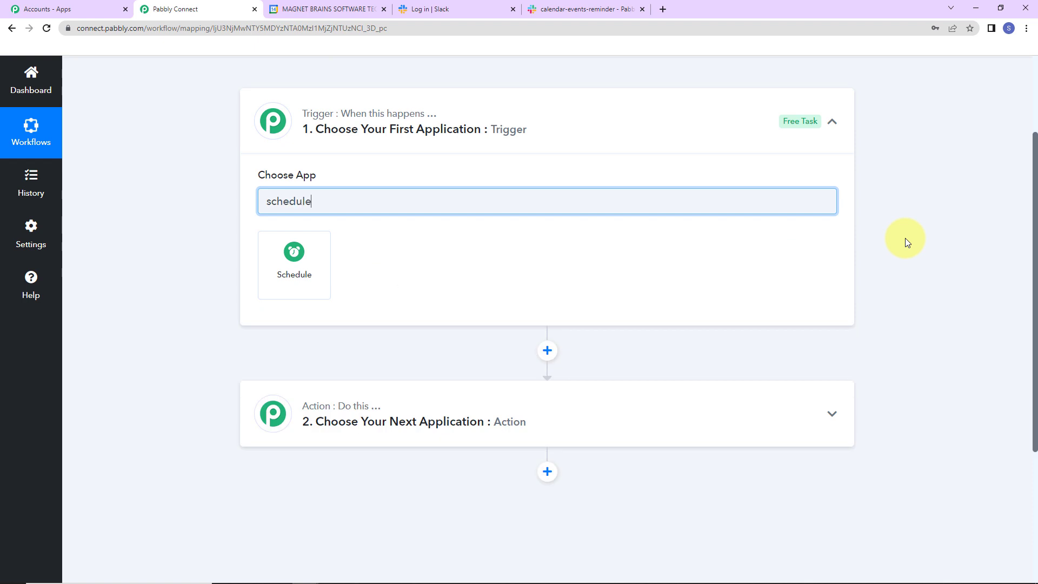
left_click(323, 276)
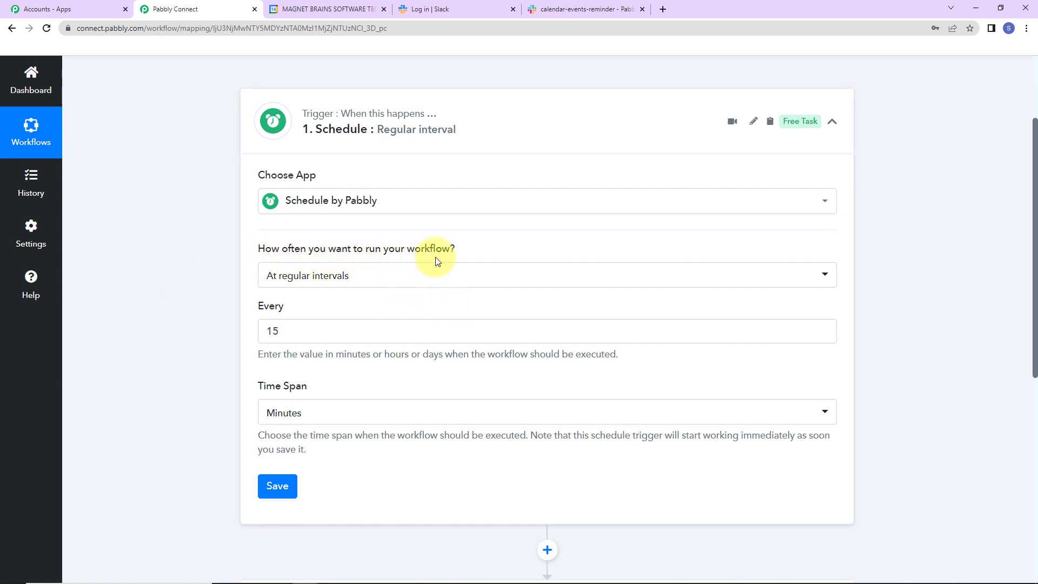
- Set the trigger to run on days of the week, every Saturday at 12:00 PM, and save the schedule
left_click(400, 279)
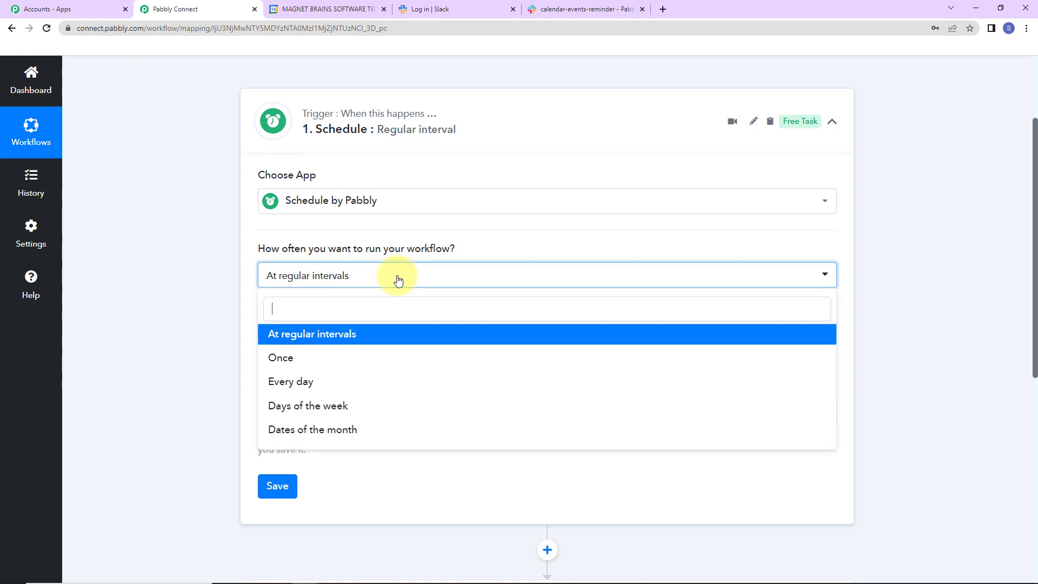
left_click(347, 413)
left_click(302, 340)
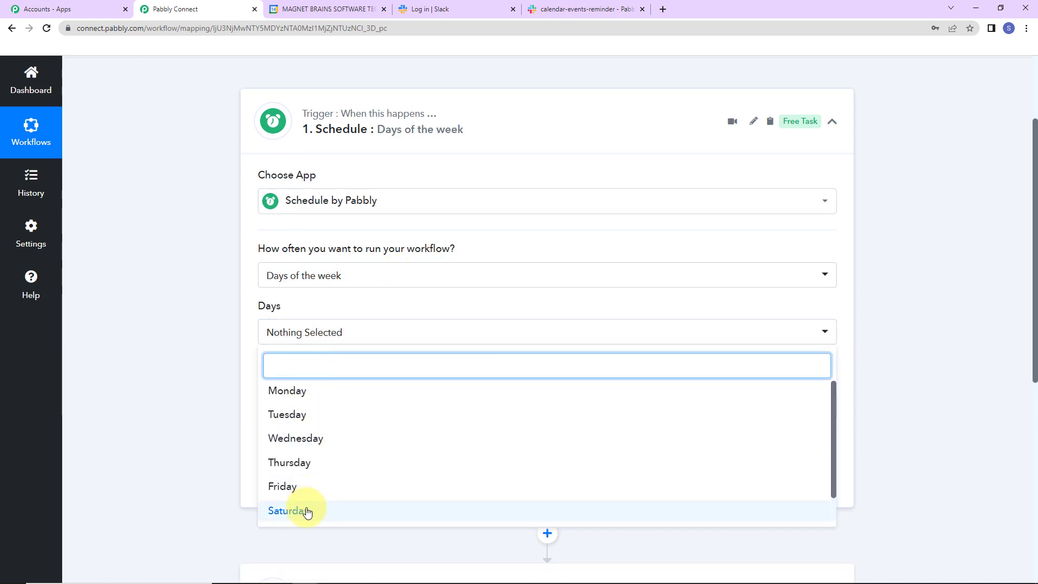
left_click(306, 512)
left_click(200, 399)
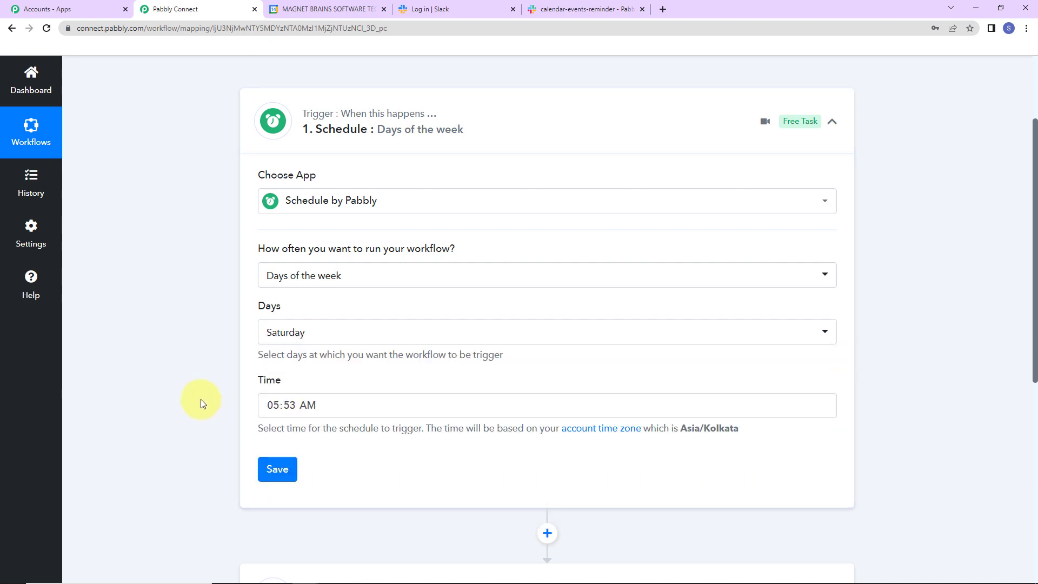
left_click(280, 407)
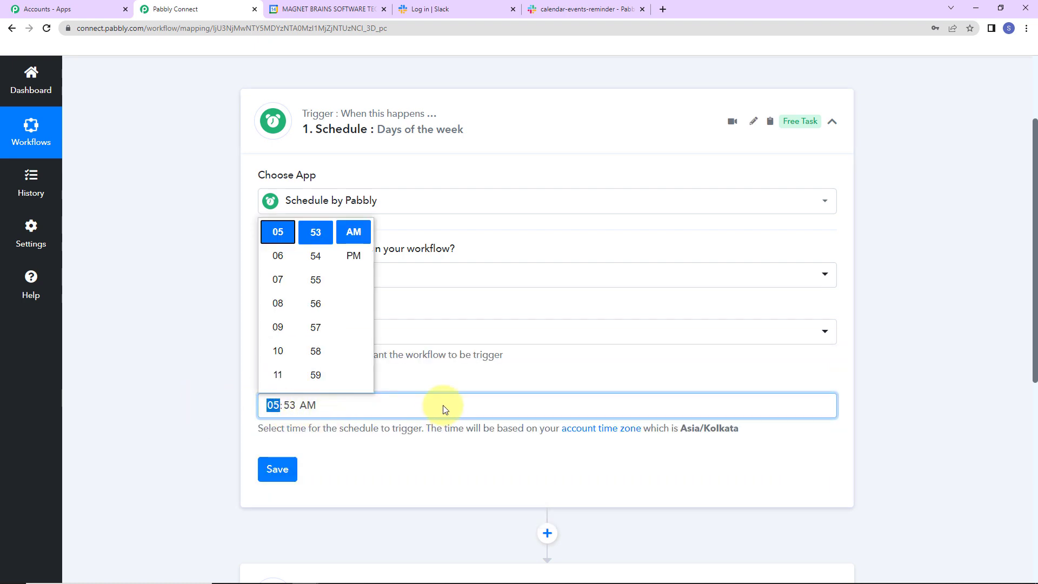
type("12")
scroll(320, 350, "down", 4)
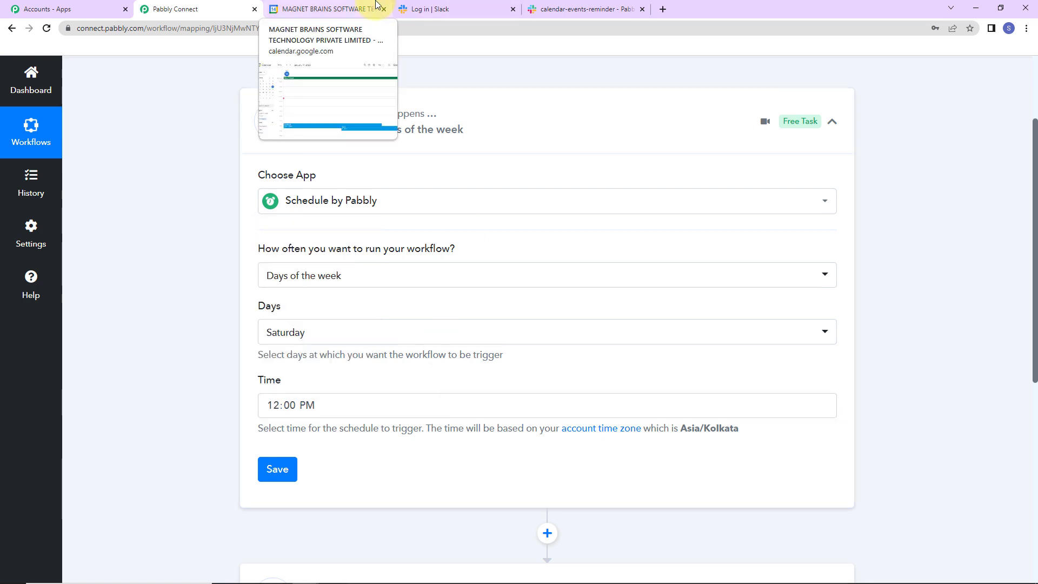
left_click(276, 468)
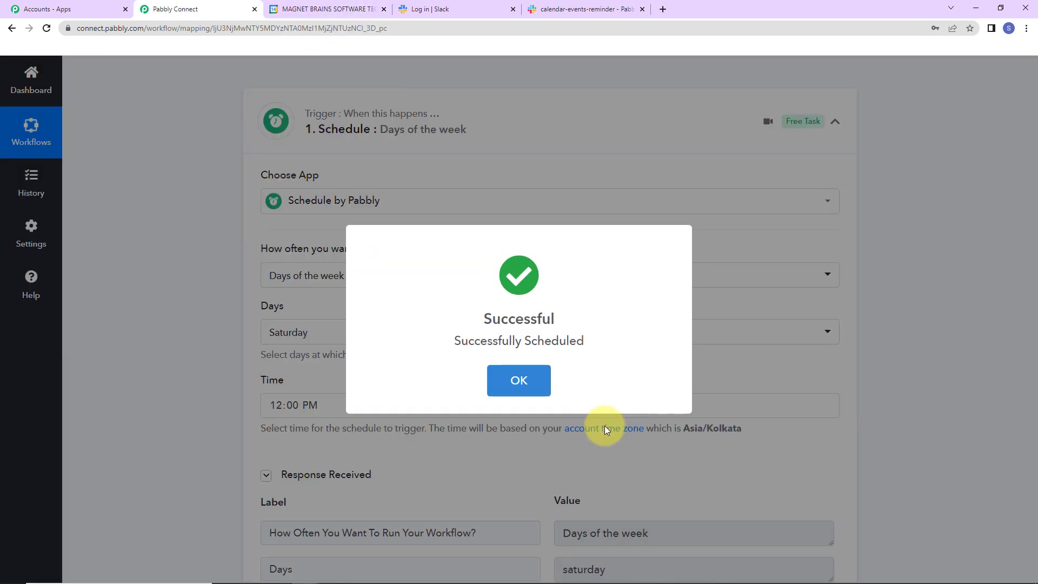
left_click(605, 426)
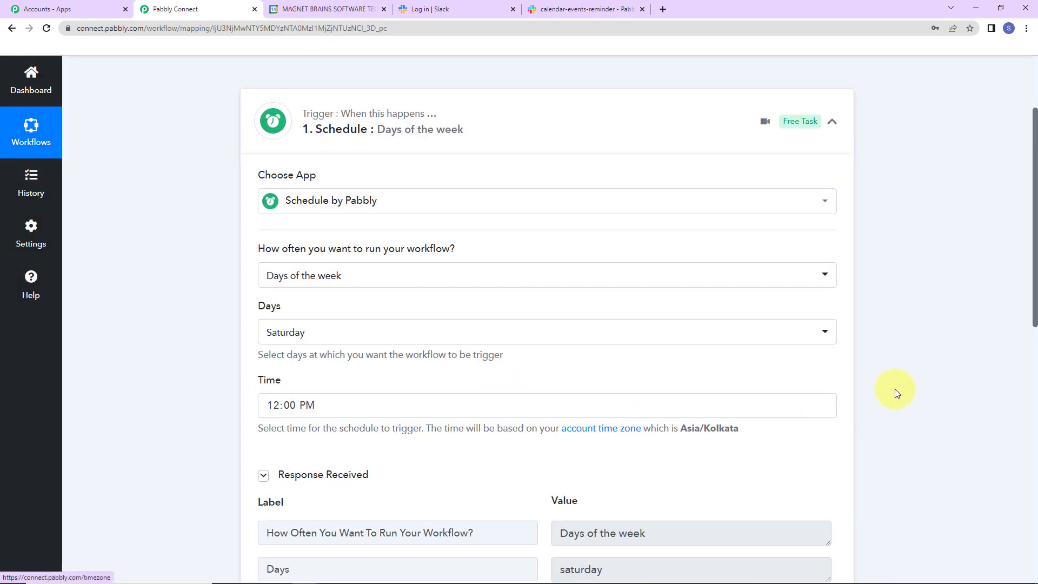
- Set the second step's app to Date/Time Formatter by Pabbly with the Current Date action event and connect it
scroll(891, 367, "down", 2)
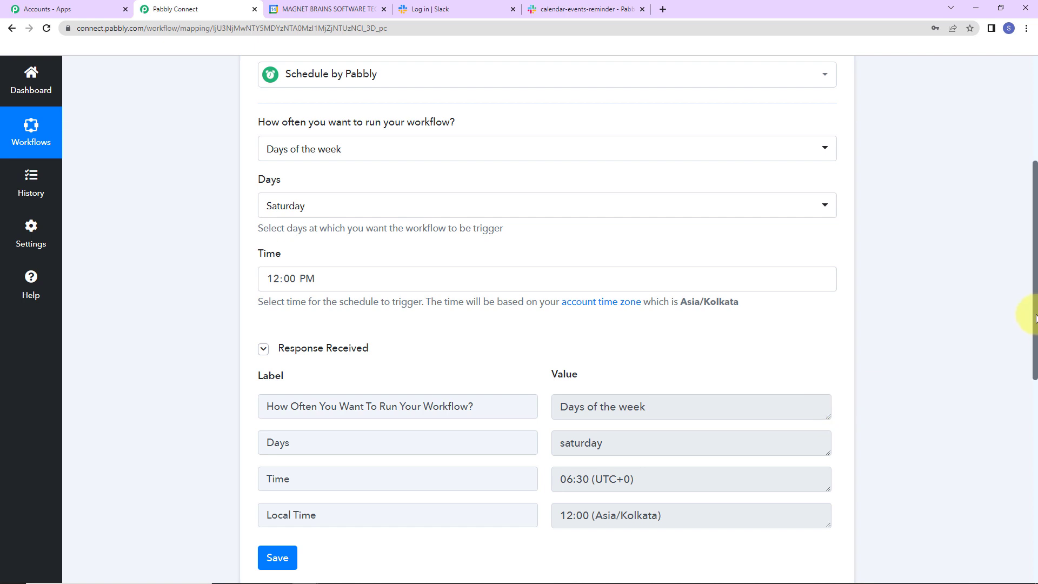
left_click_drag(1035, 317, 1020, 482)
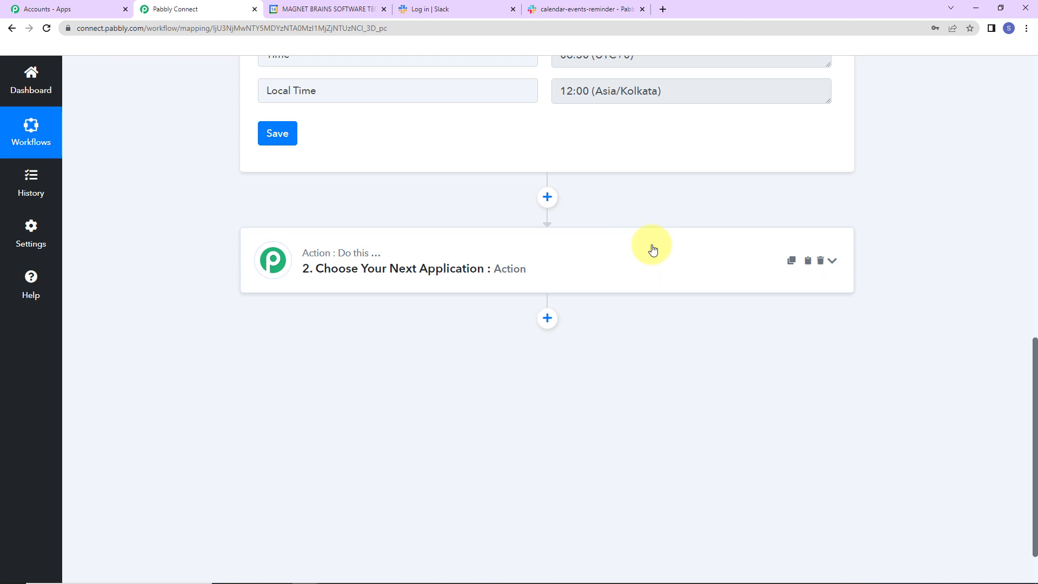
left_click(557, 260)
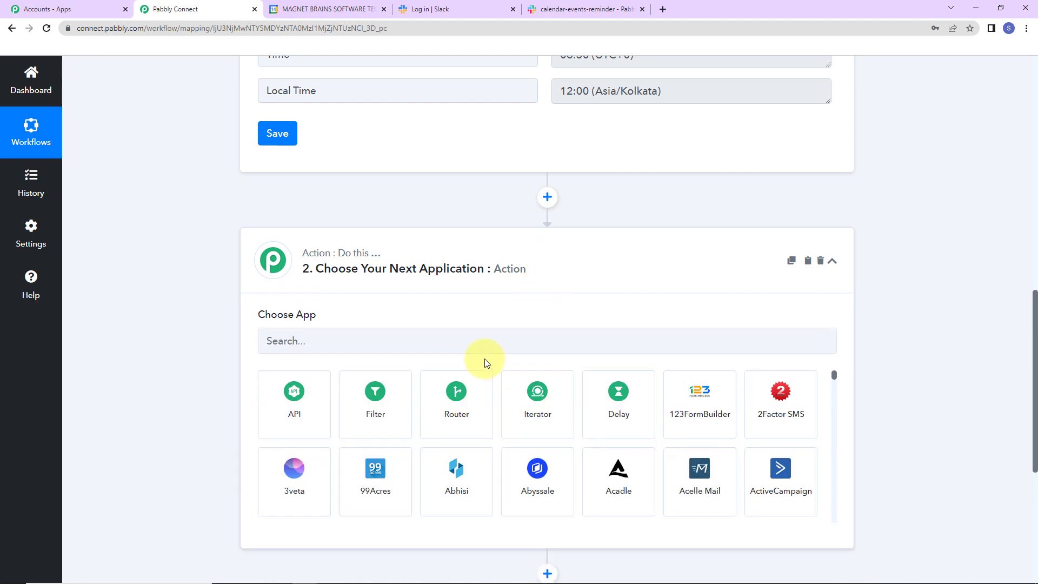
left_click(491, 341)
type("date")
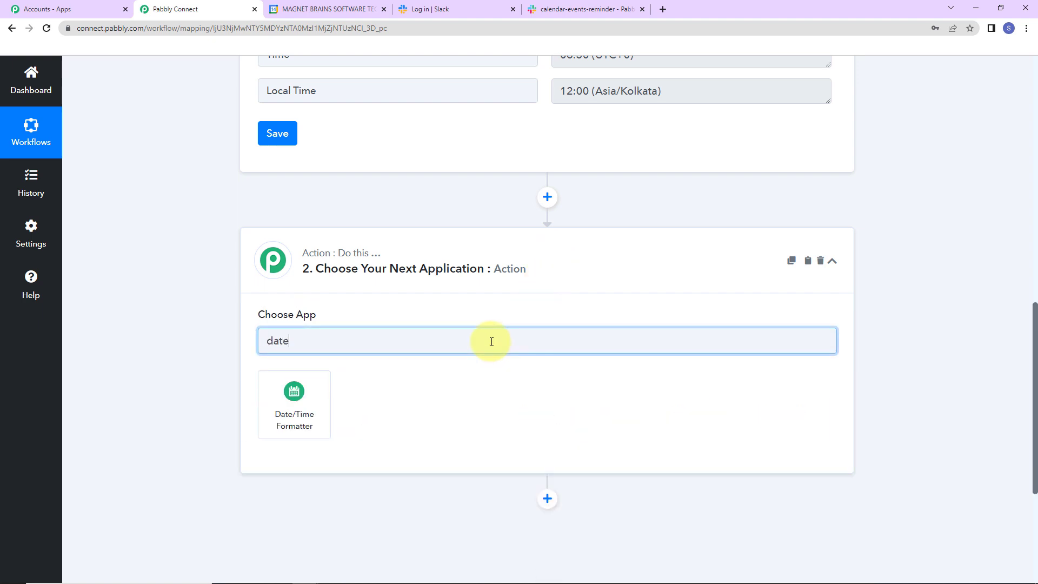
left_click(298, 385)
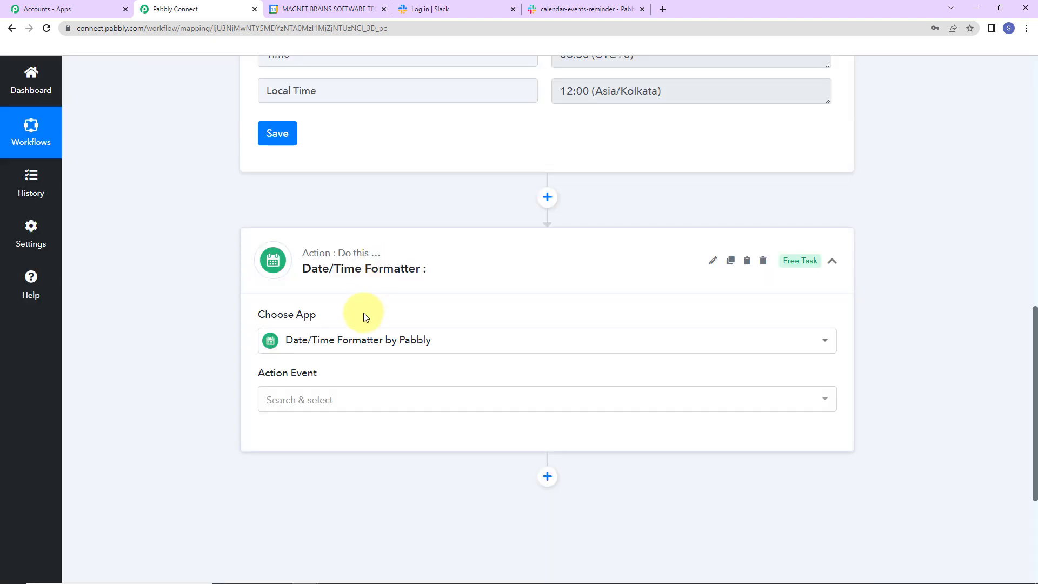
left_click(341, 409)
left_click(313, 289)
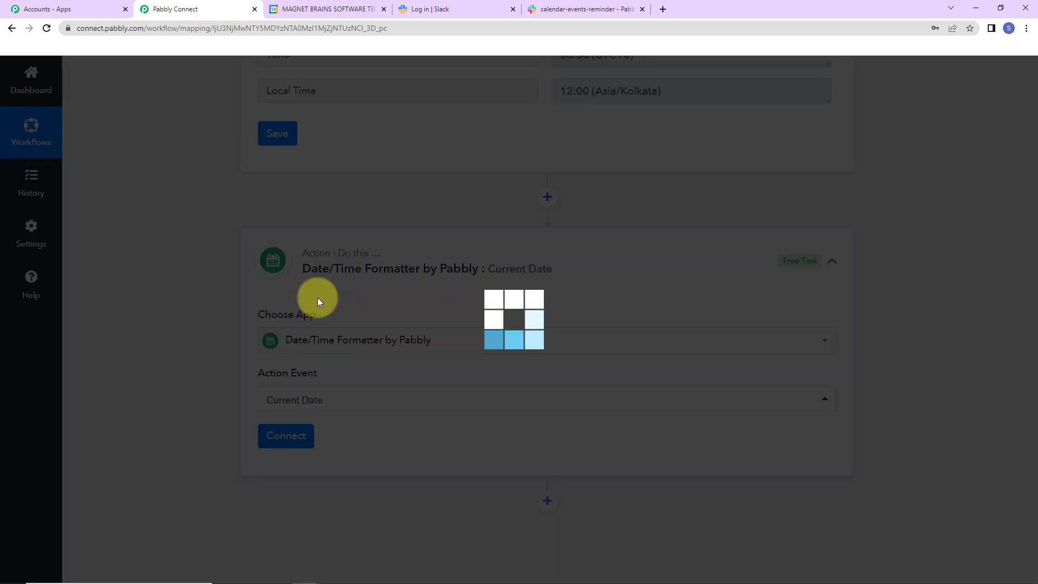
left_click(311, 439)
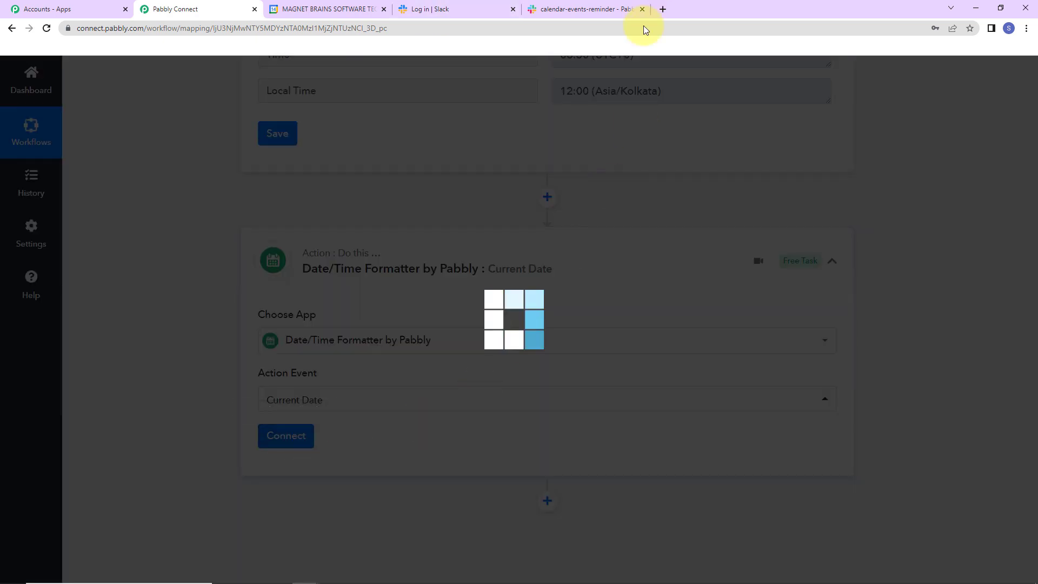
- Select YYYY-MM-DD as the current date's basic format, then save the action and send a test request
scroll(610, 319, "down", 5)
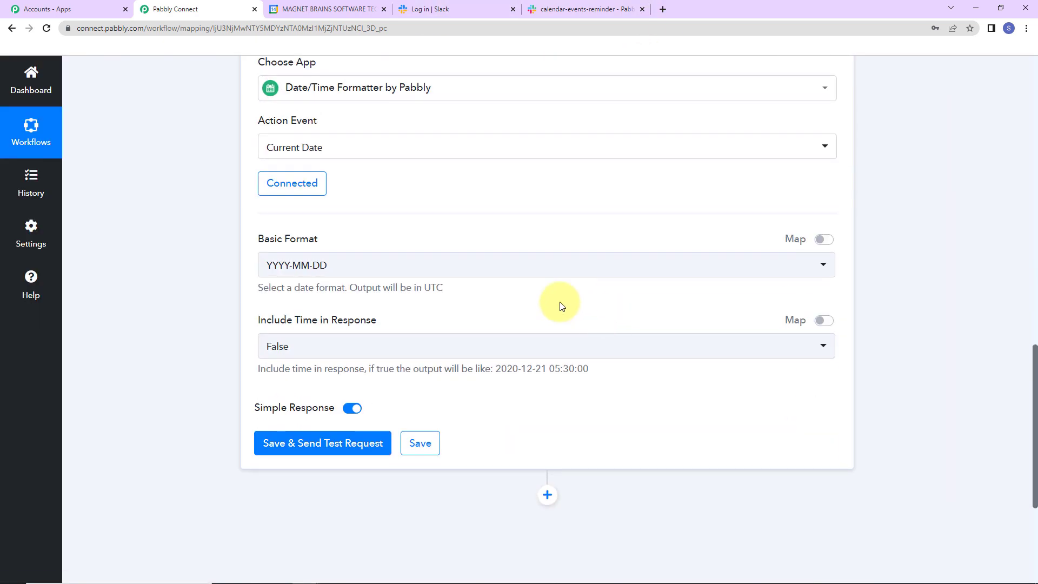
left_click(354, 271)
left_click(329, 323)
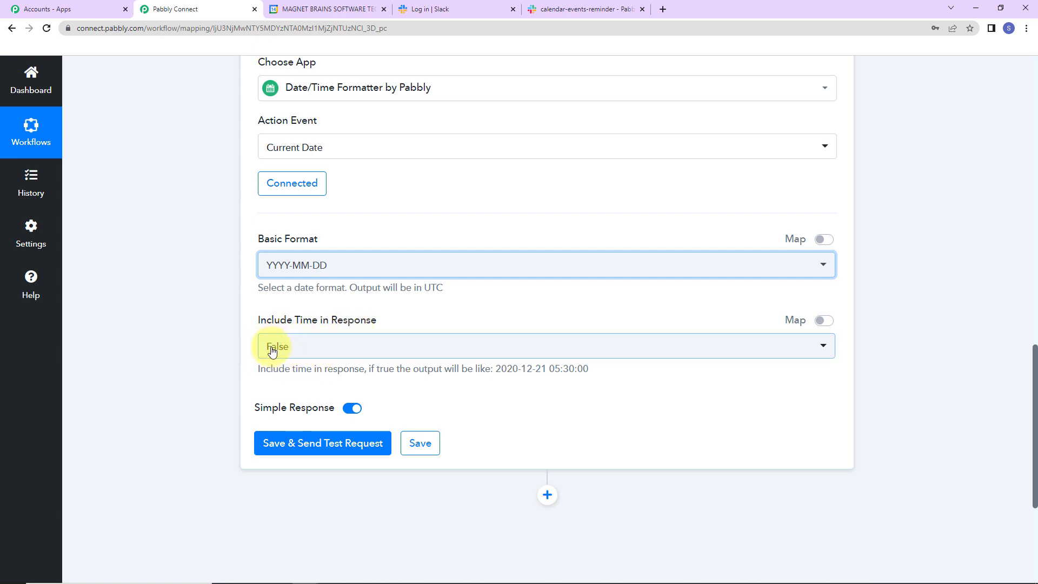
left_click(292, 442)
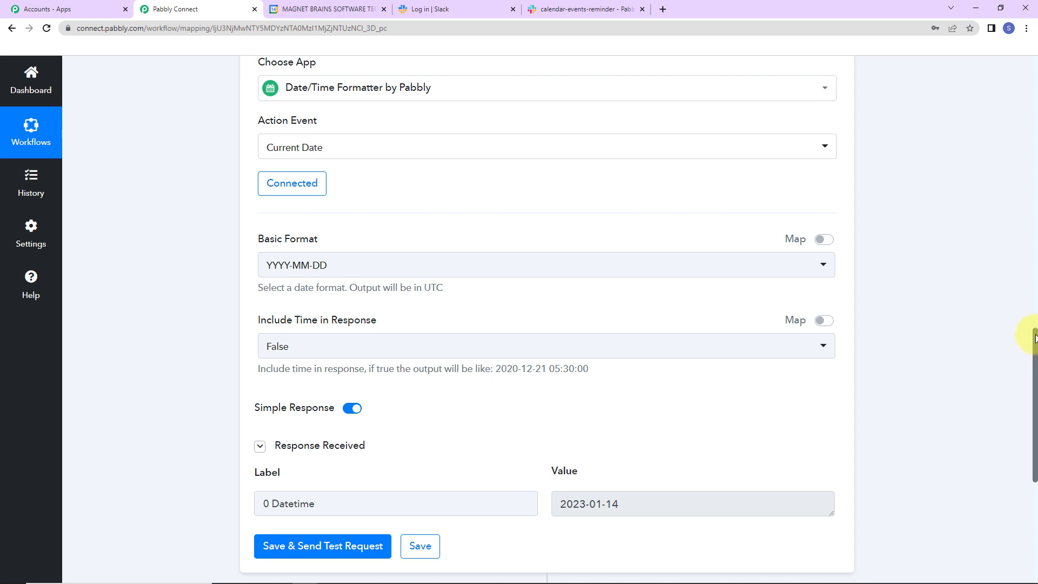
- Add an action step after the Date/Time Formatter and choose Google Calendar as its app
left_click_drag(1034, 342, 1027, 449)
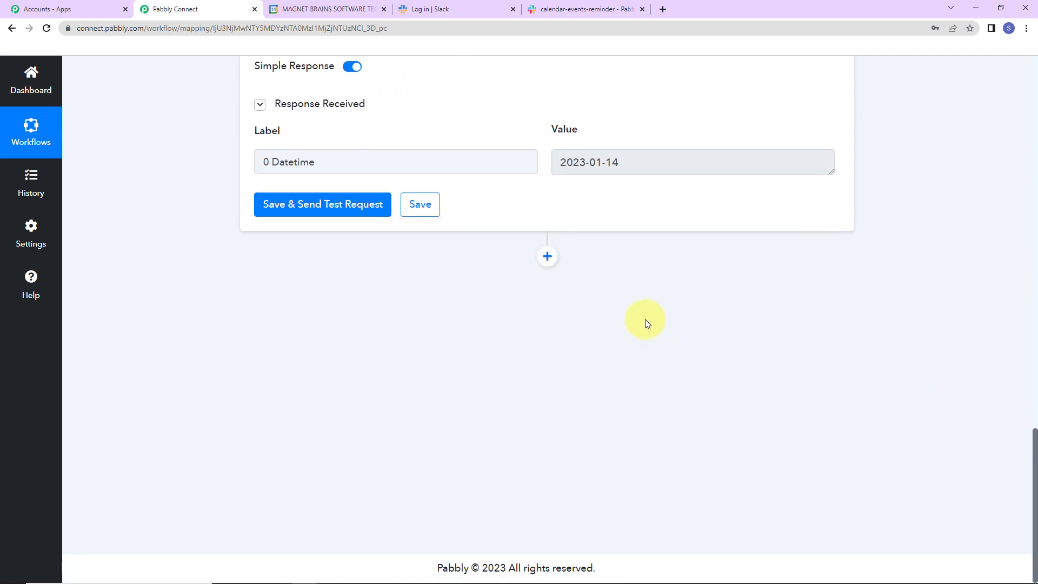
left_click(548, 257)
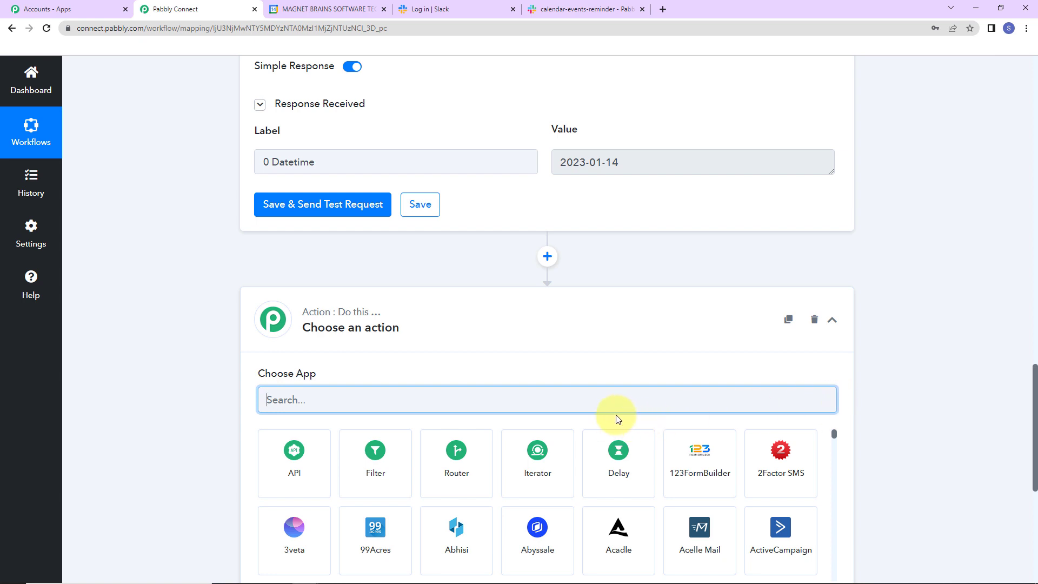
type("goog")
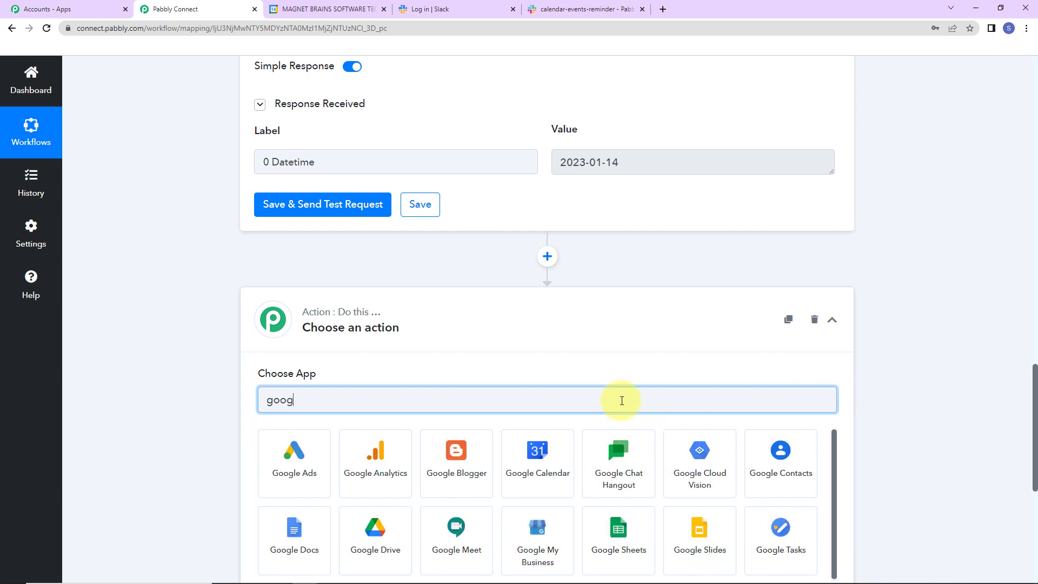
type("le")
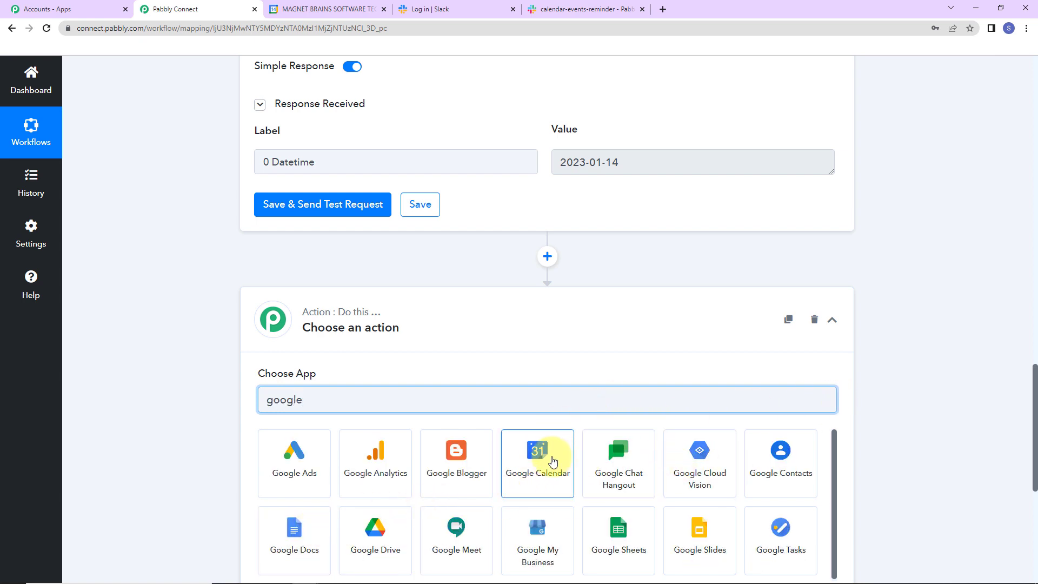
left_click(554, 457)
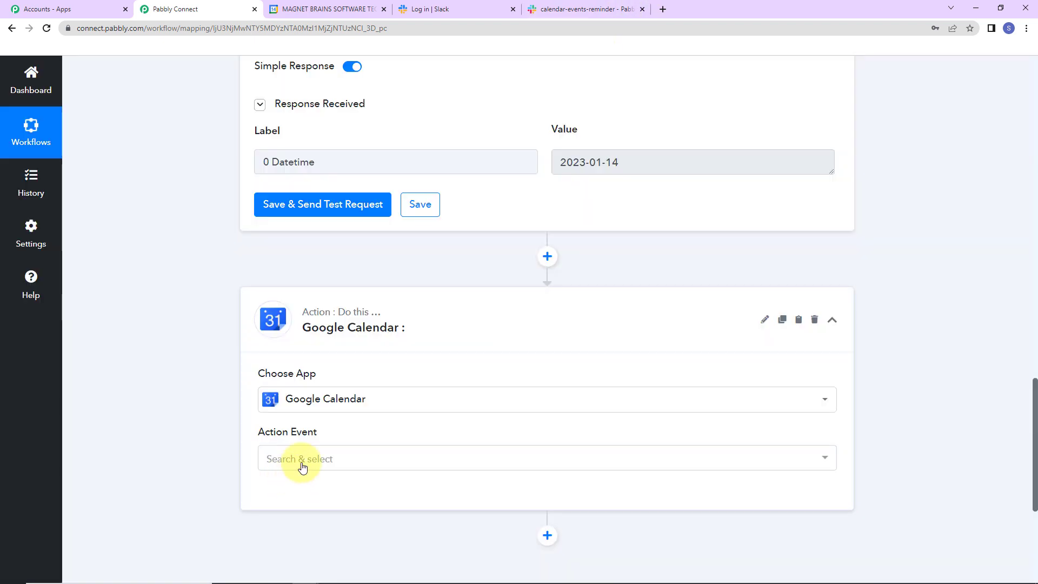
- Set the Google Calendar step's action event to Get All Event
scroll(302, 467, "down", 2)
left_click(324, 333)
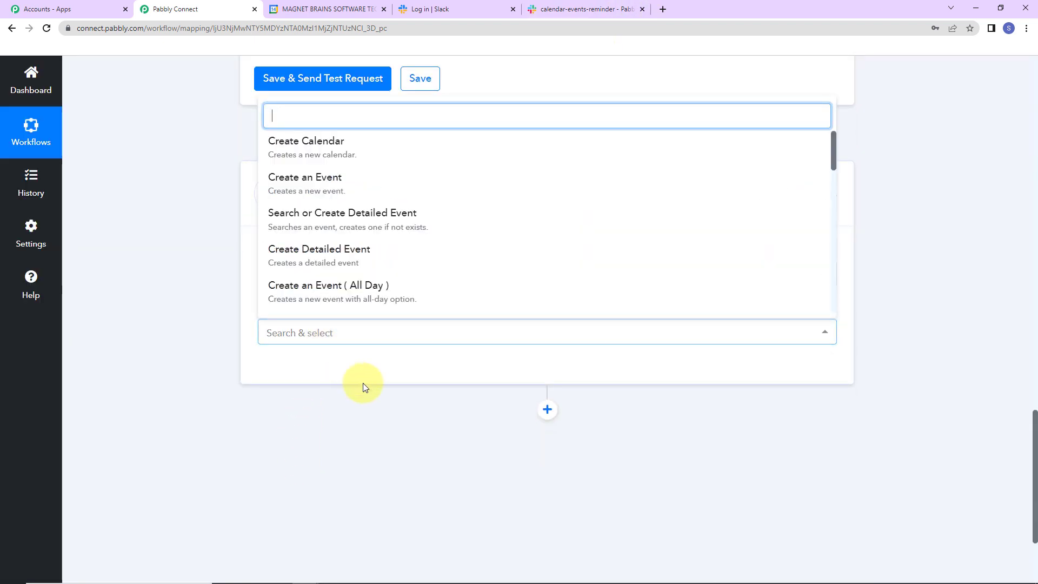
scroll(429, 247, "down", 5)
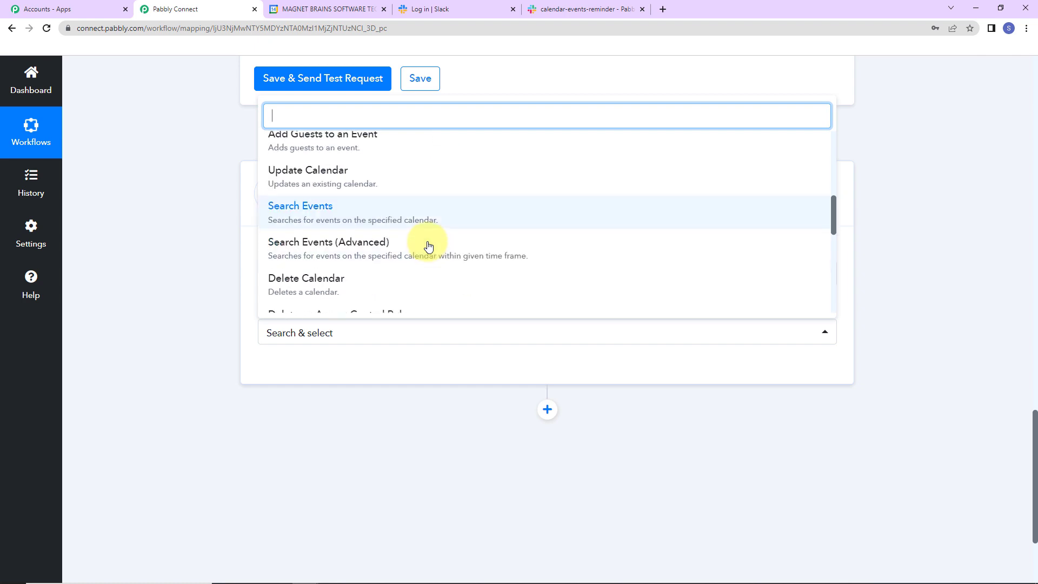
scroll(428, 247, "up", 1)
scroll(429, 247, "down", 2)
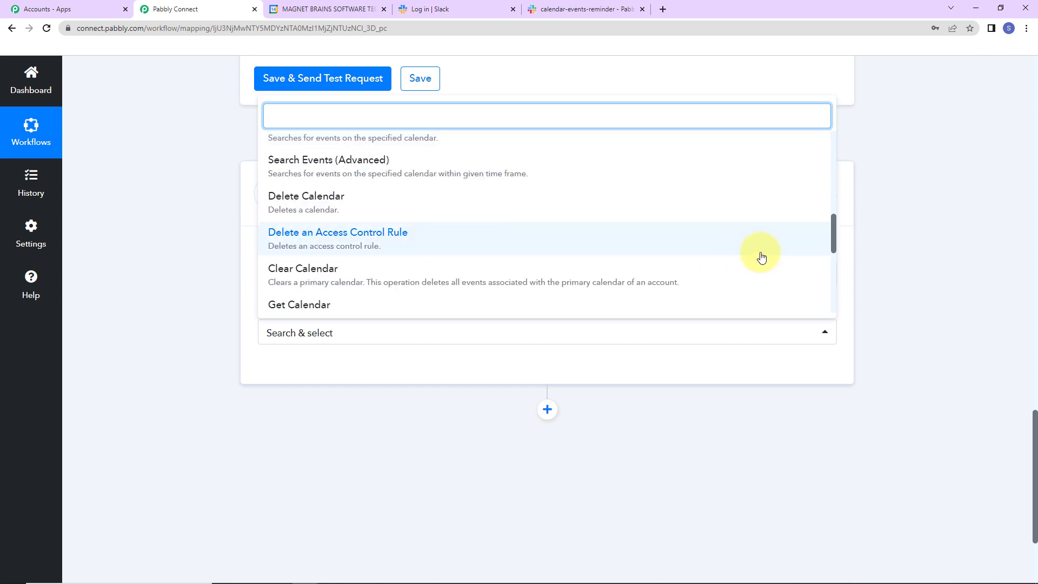
left_click_drag(835, 228, 835, 290)
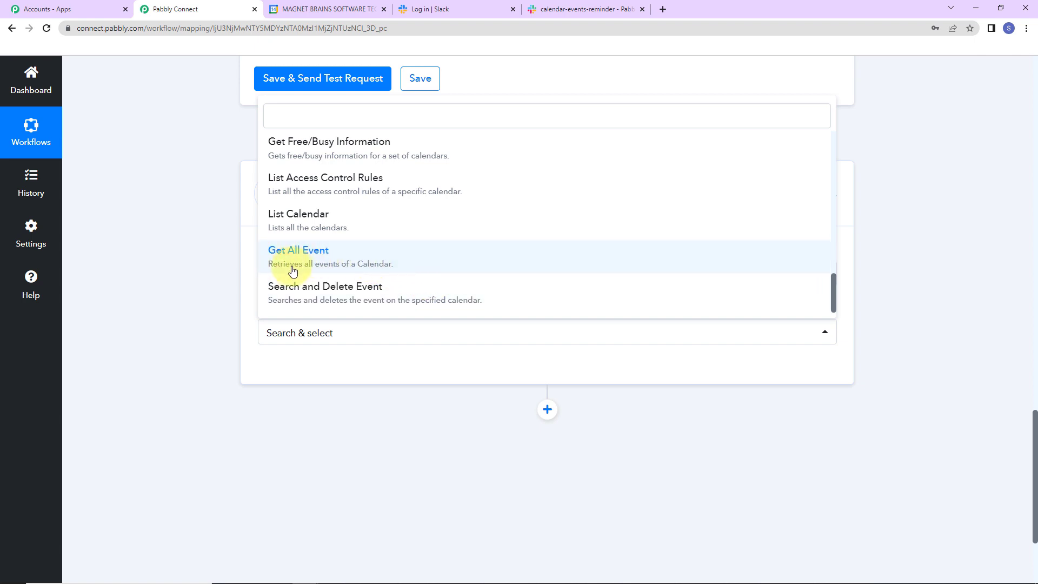
left_click(411, 262)
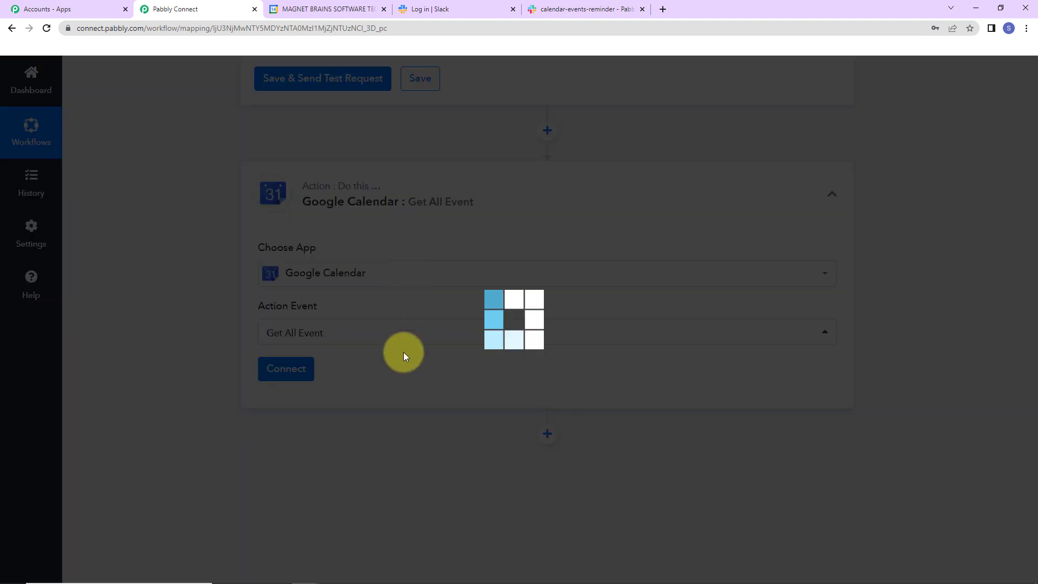
- Connect the Google Calendar step through a new connection authorised with the Google account, and send a test request for the calendar's events
left_click(295, 369)
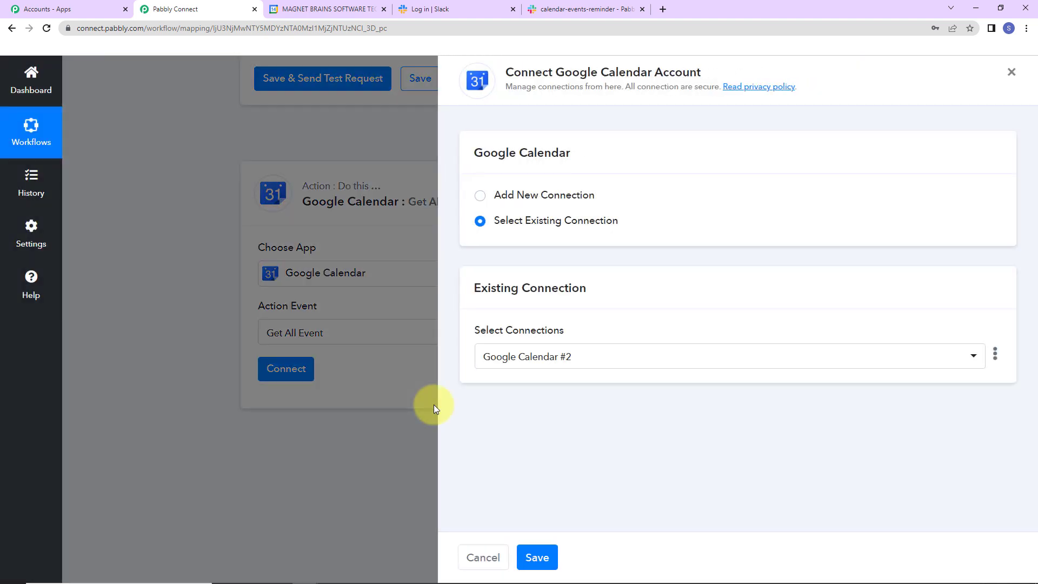
left_click_drag(555, 72, 700, 72)
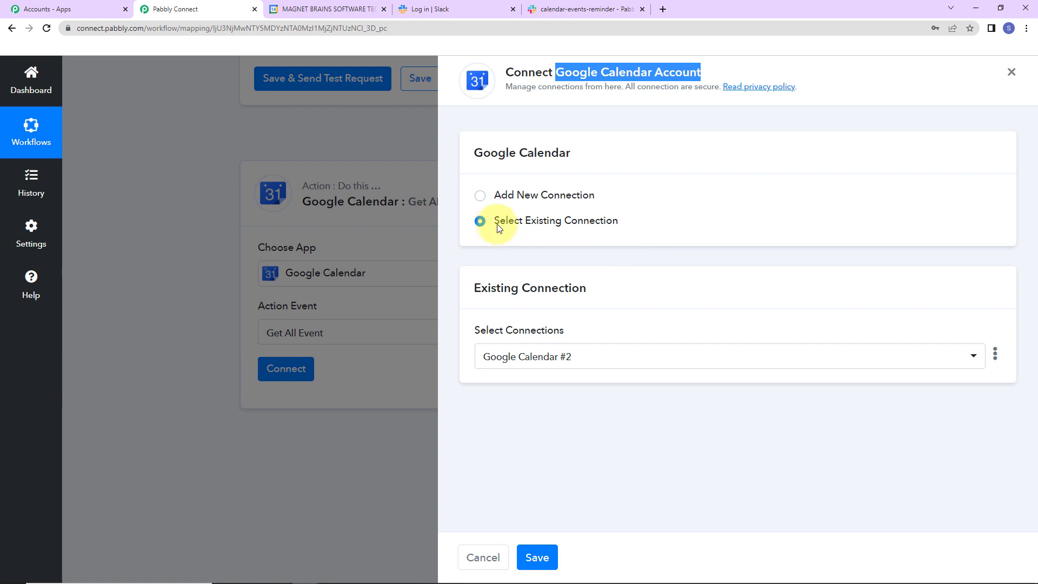
left_click(480, 196)
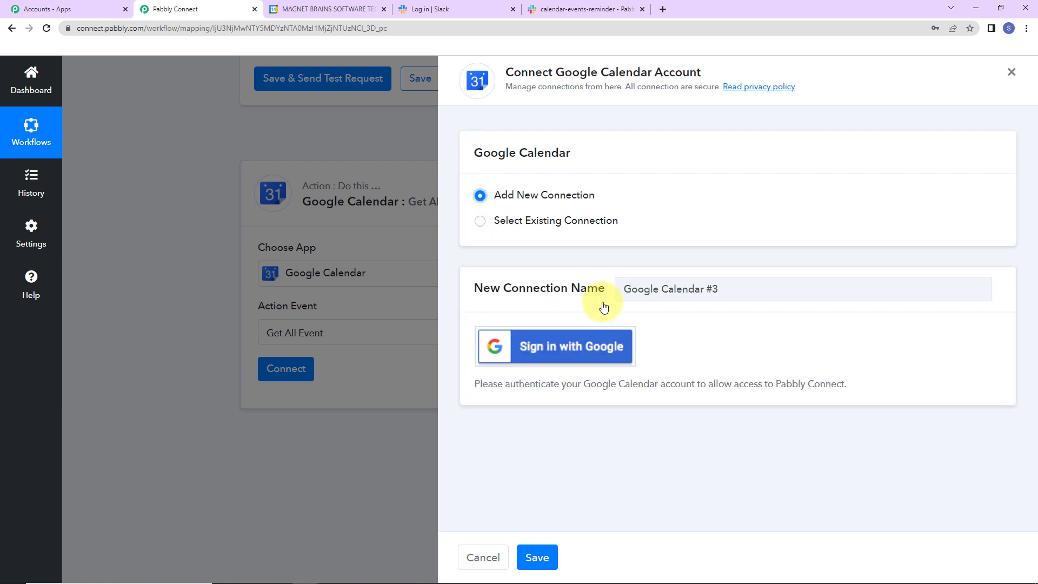
left_click(561, 351)
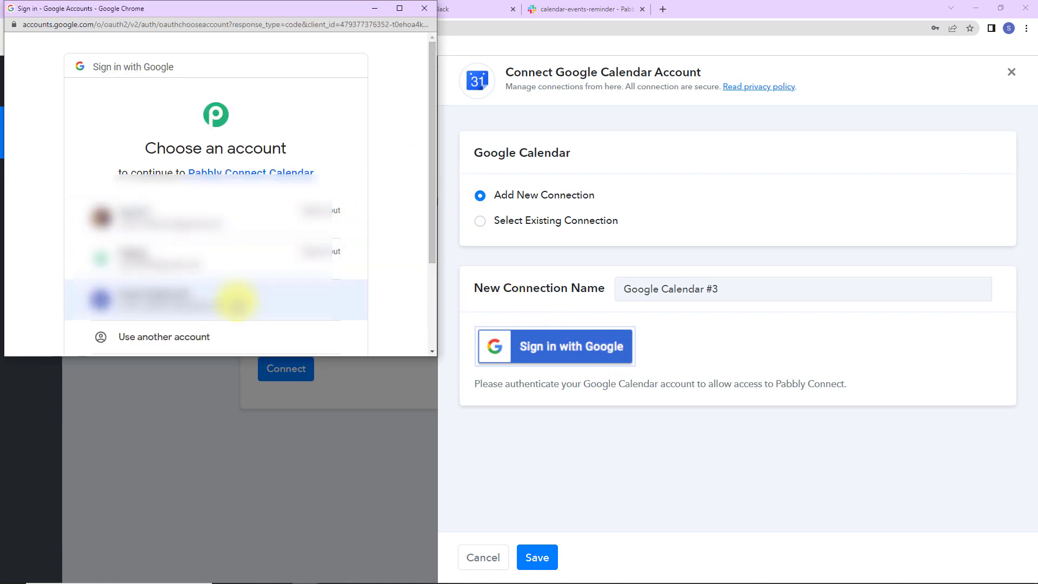
left_click(232, 301)
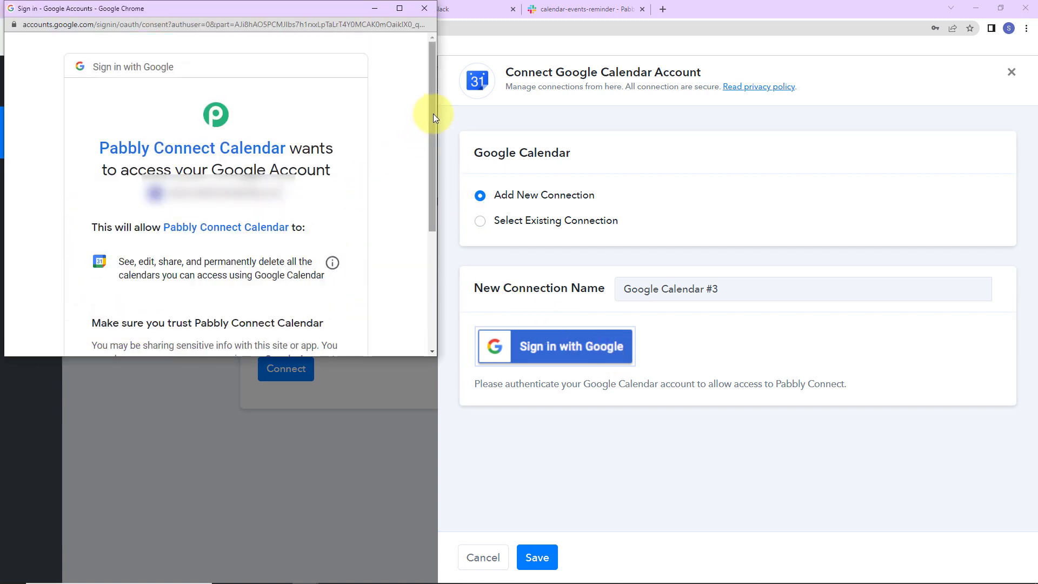
left_click_drag(433, 113, 411, 214)
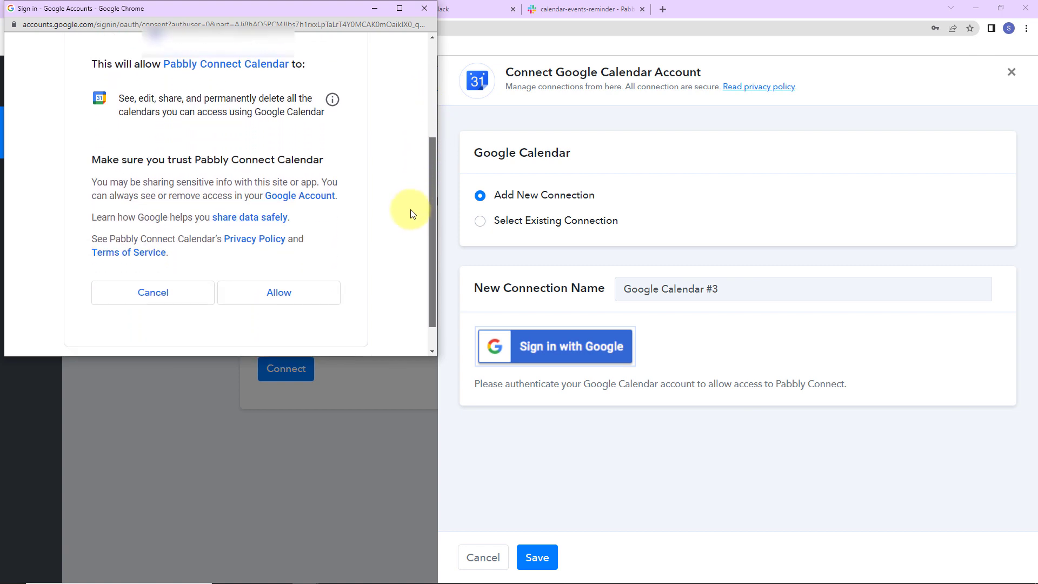
left_click(284, 295)
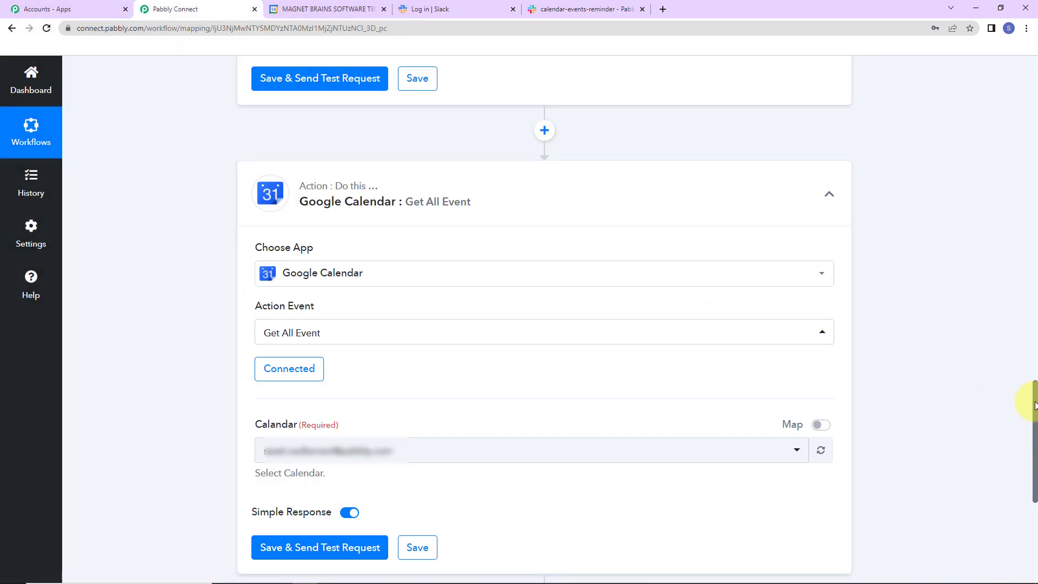
left_click_drag(1033, 405, 1033, 444)
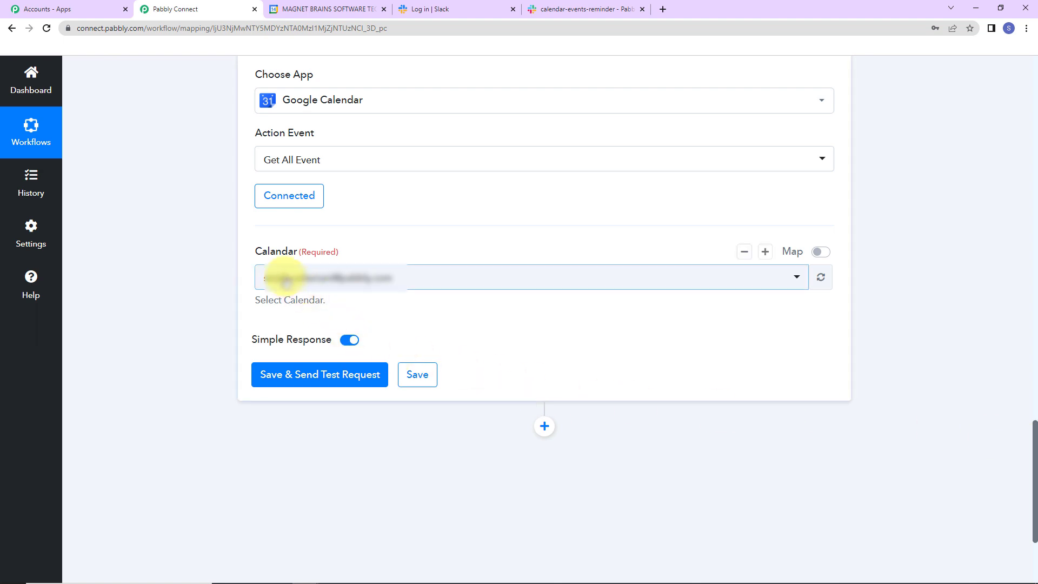
left_click(303, 372)
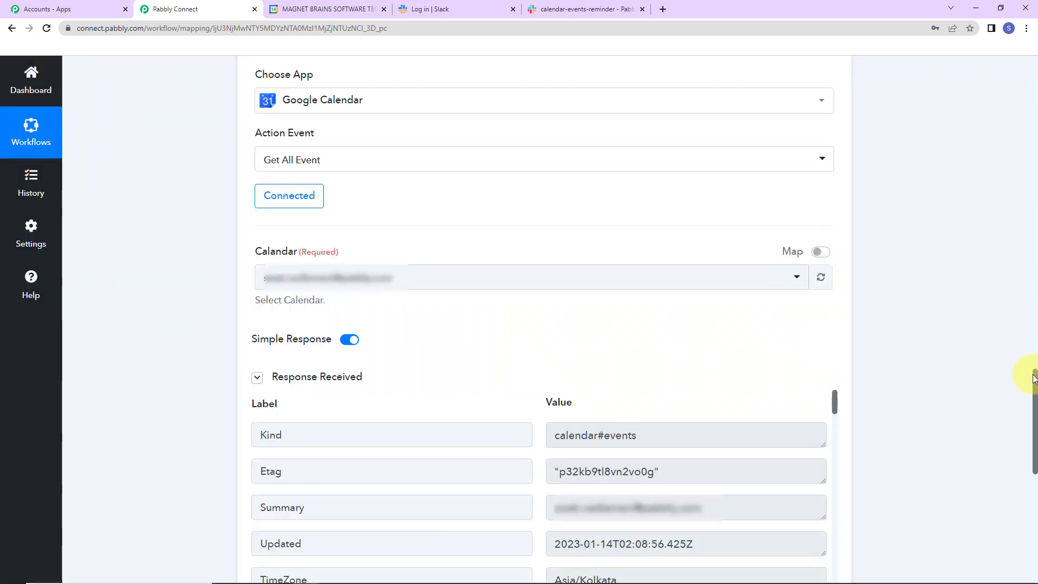
- Examine the summaries and start dates of the individual events in the Get All Event response
left_click_drag(1034, 379, 1034, 426)
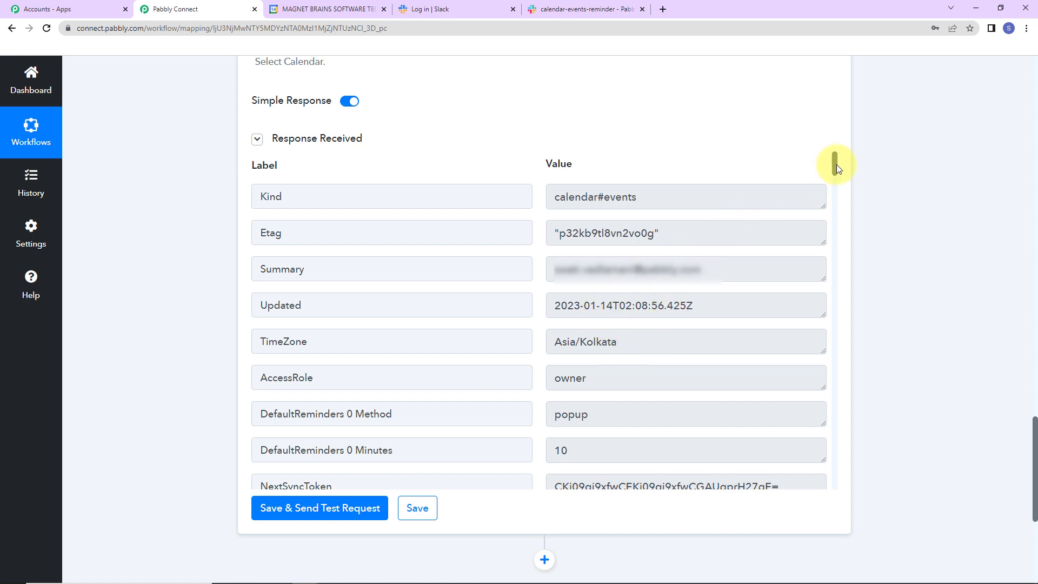
left_click_drag(835, 164, 839, 197)
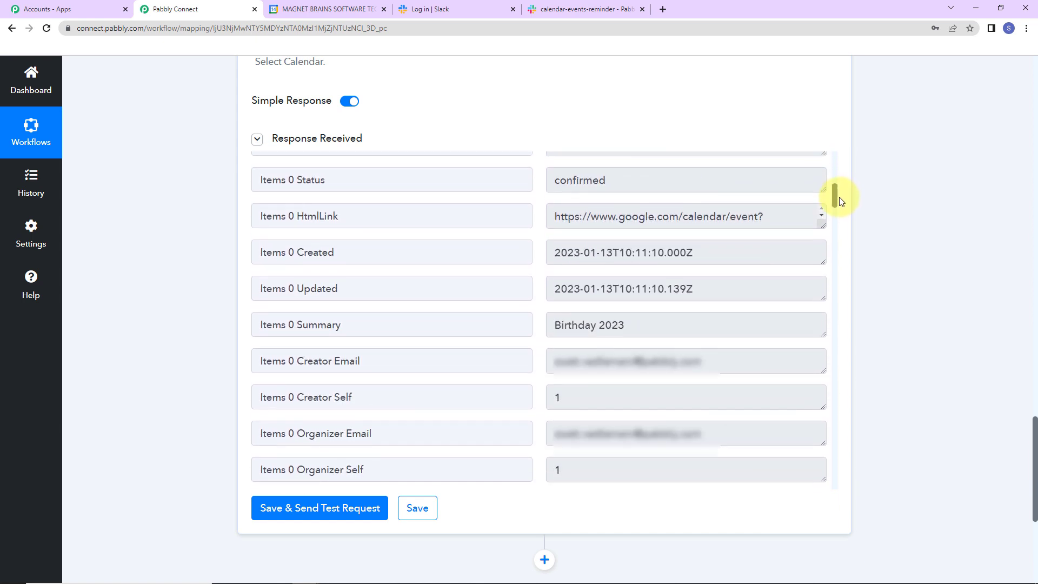
left_click_drag(637, 327, 551, 332)
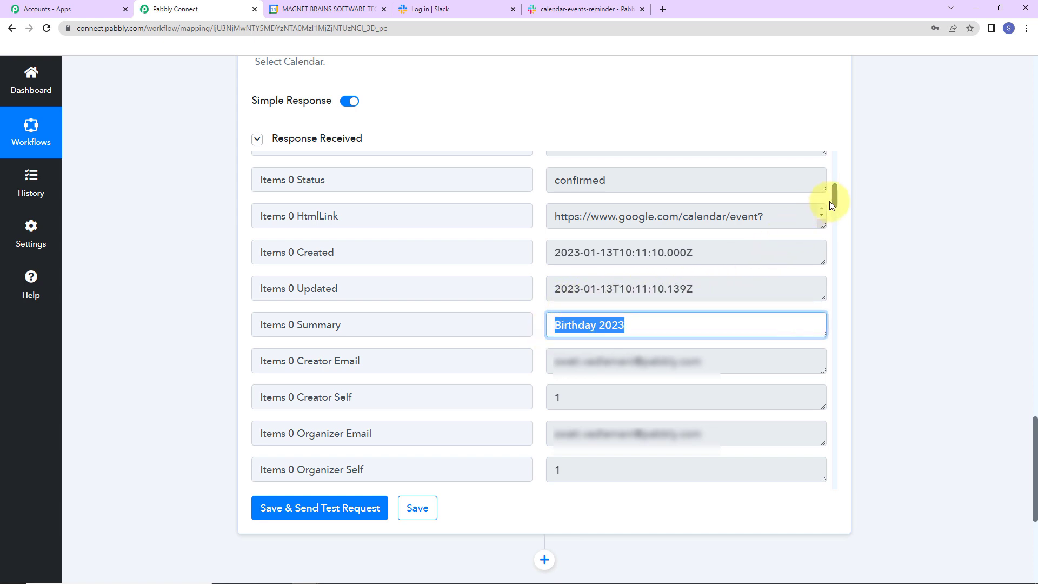
left_click_drag(832, 197, 833, 247)
left_click_drag(553, 339, 617, 338)
left_click_drag(838, 248, 841, 306)
left_click_drag(551, 275, 757, 288)
left_click_drag(834, 306, 836, 359)
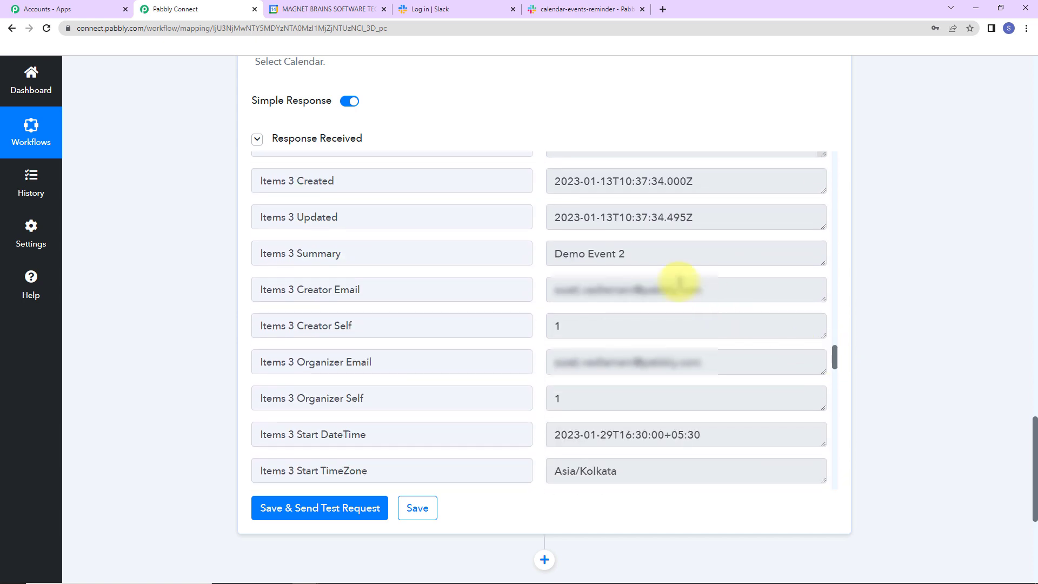
left_click_drag(641, 254, 537, 254)
left_click_drag(836, 358, 835, 402)
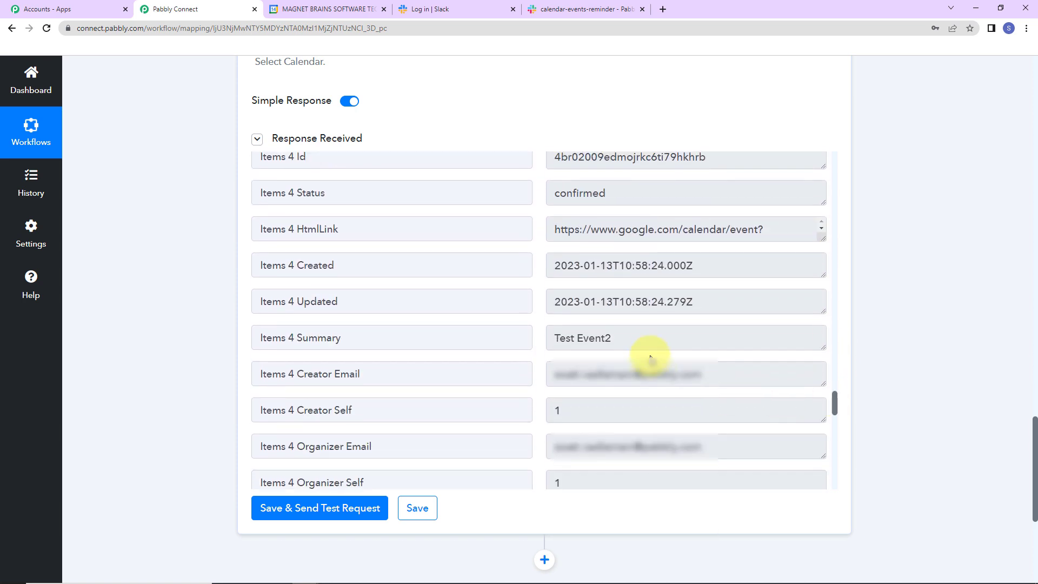
left_click_drag(627, 340, 552, 338)
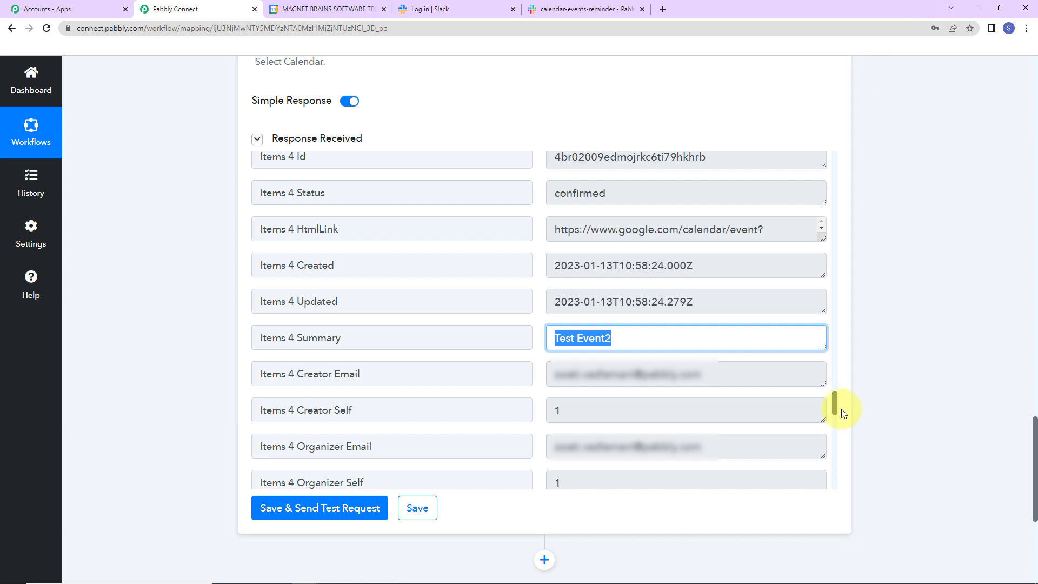
- Turn off Simple Response for the Google Calendar step, resend the test request and inspect the enlarged Items value
left_click(352, 102)
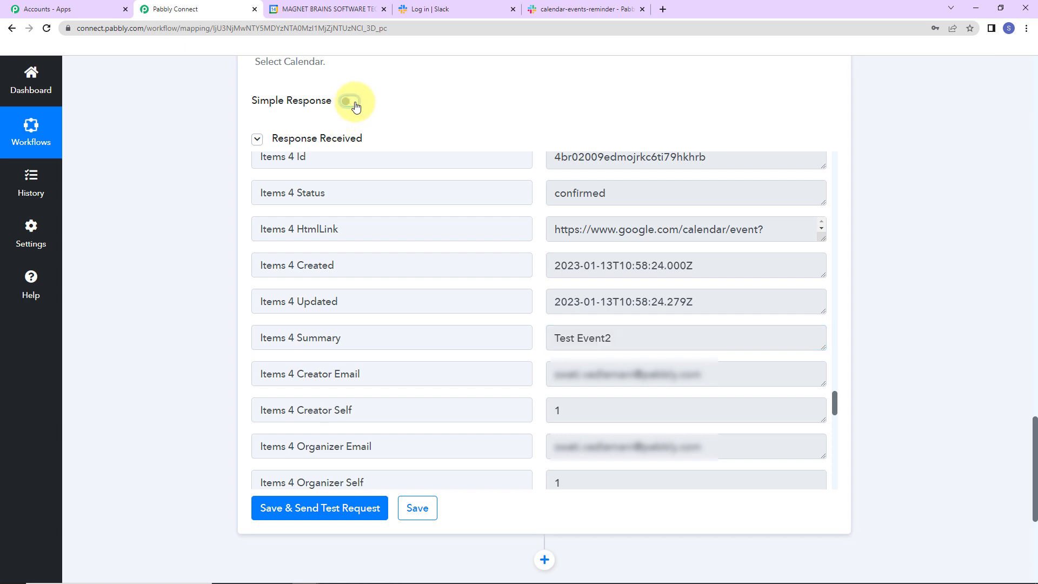
left_click(279, 511)
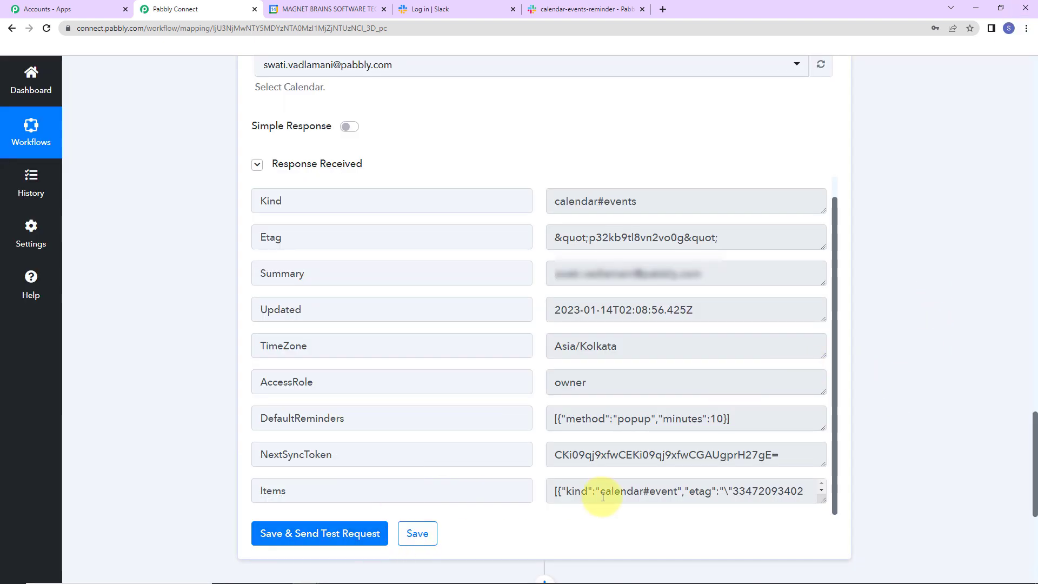
left_click_drag(823, 501, 822, 541)
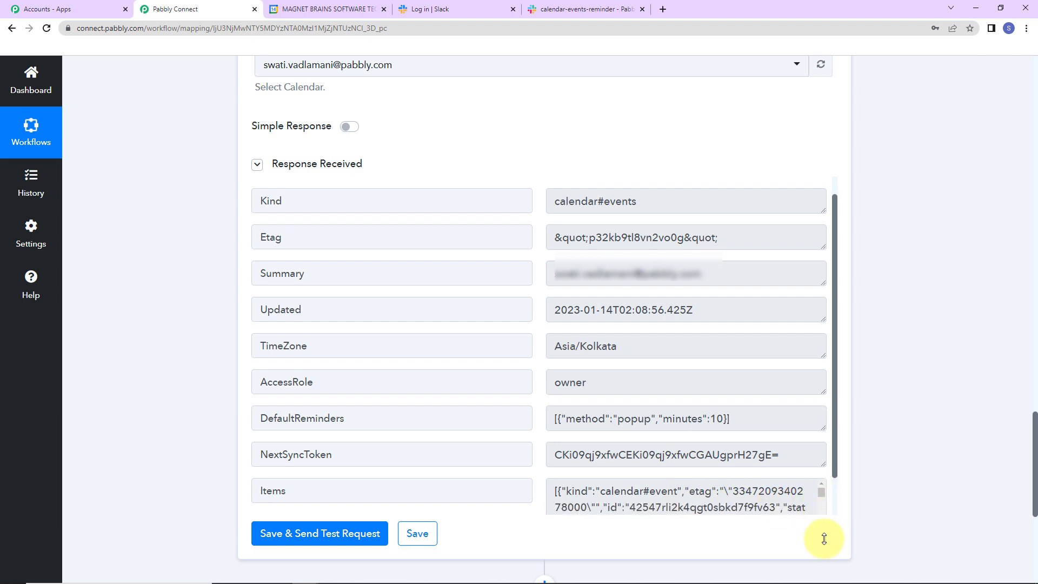
left_click_drag(824, 501, 823, 535)
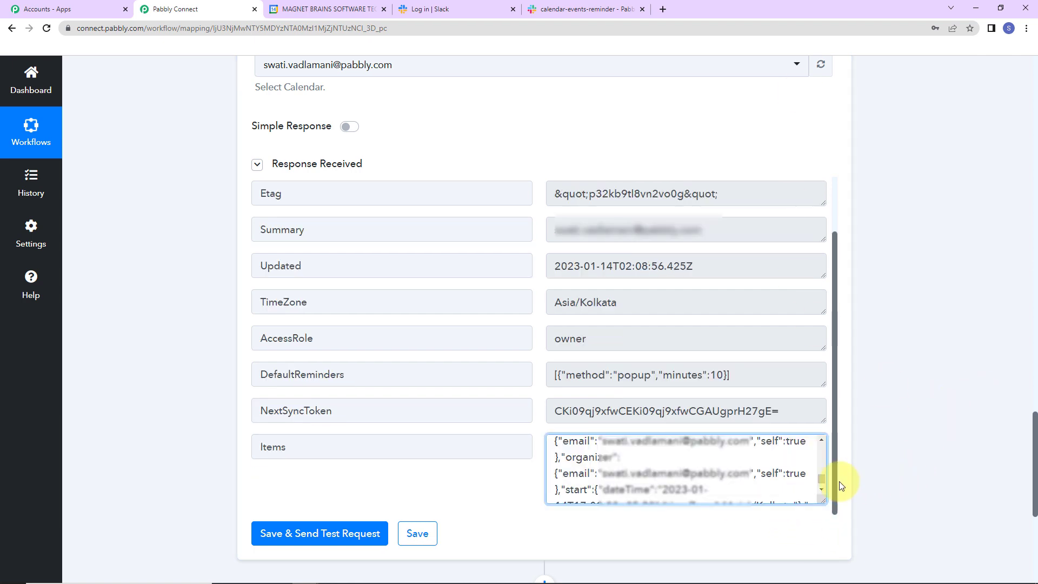
mouse_move(823, 478)
left_mouse_down()
mouse_move(822, 449)
mouse_move(822, 488)
left_mouse_up()
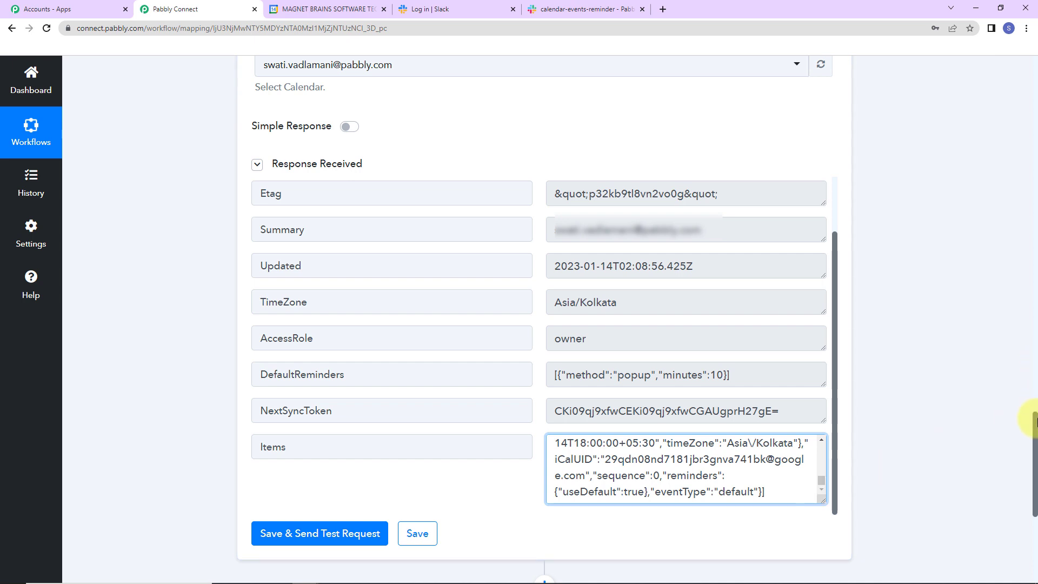
- Add an Iterator by Pabbly step after Google Calendar, choose the 3. Items [] array and send a test request
scroll(1026, 417, "down", 5)
left_click(542, 258)
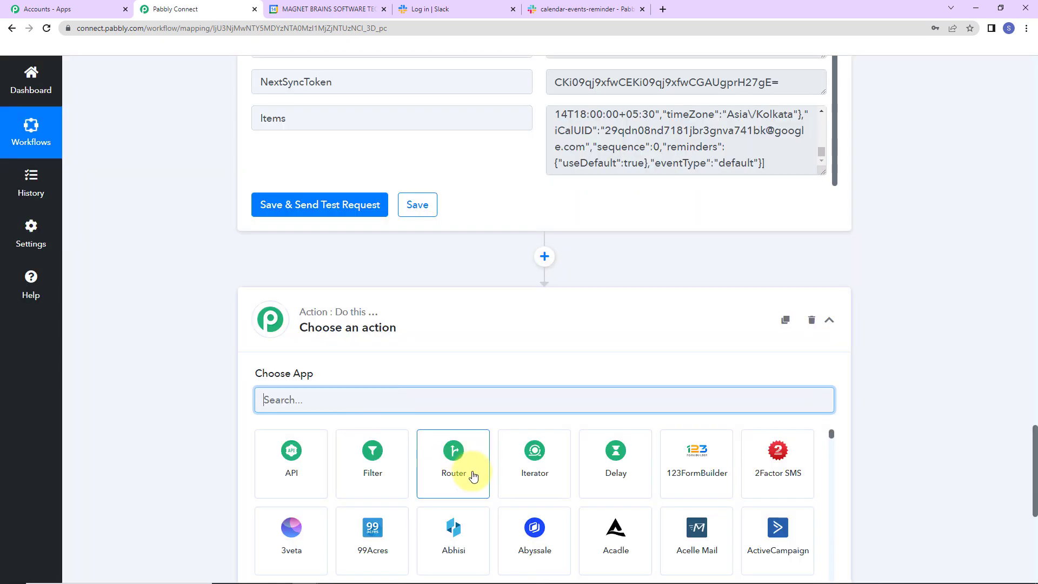
left_click(531, 483)
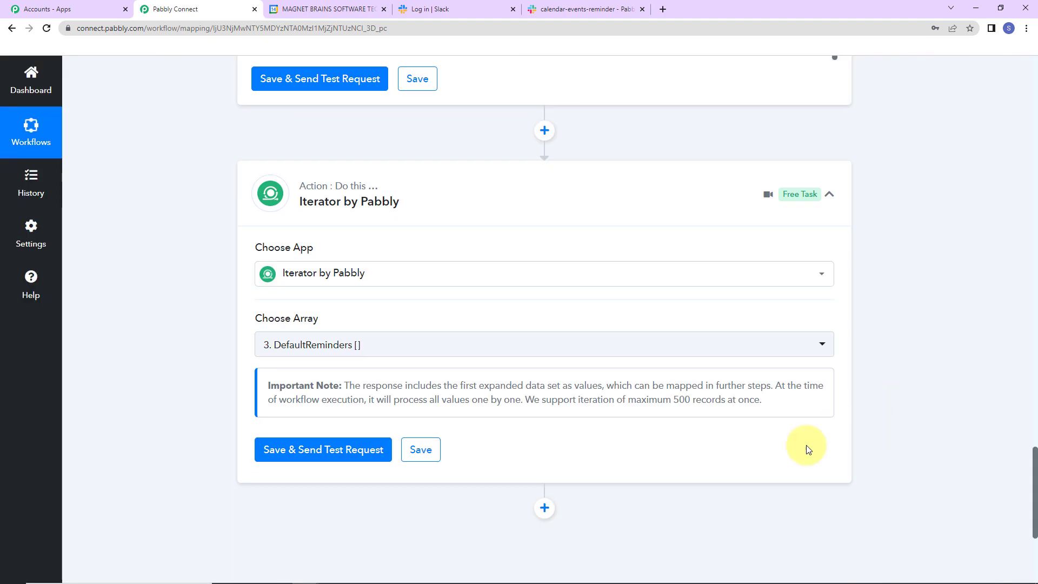
left_click(818, 347)
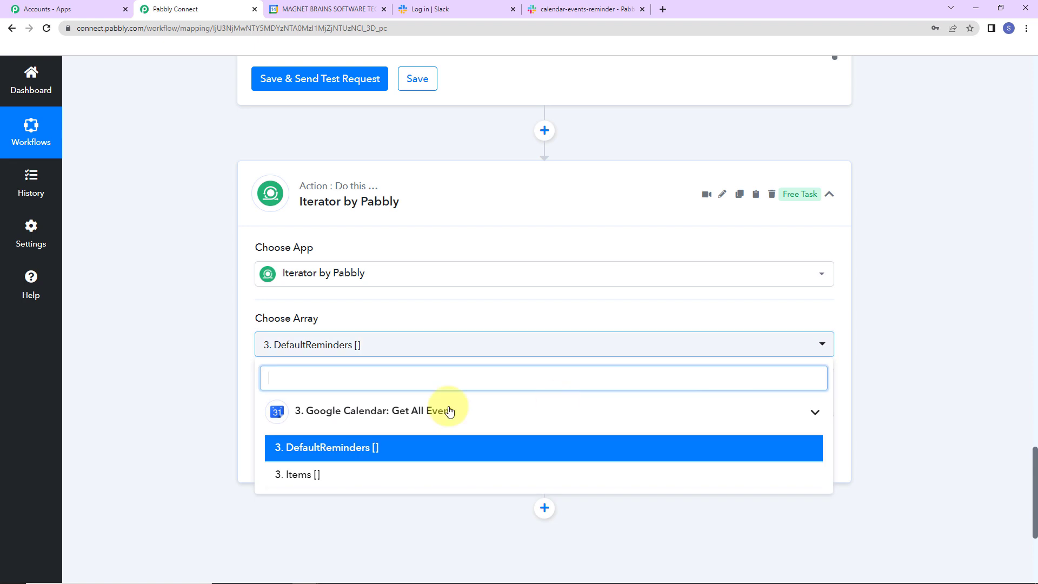
left_click(297, 474)
left_click(303, 457)
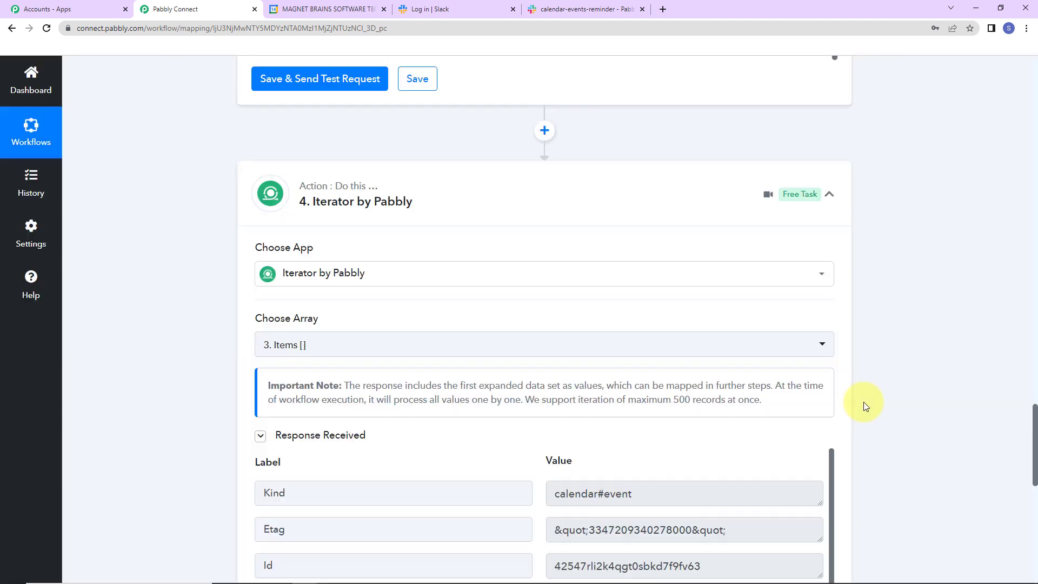
- Examine the event's Summary and Start DateTime in the Iterator response
scroll(913, 396, "down", 4)
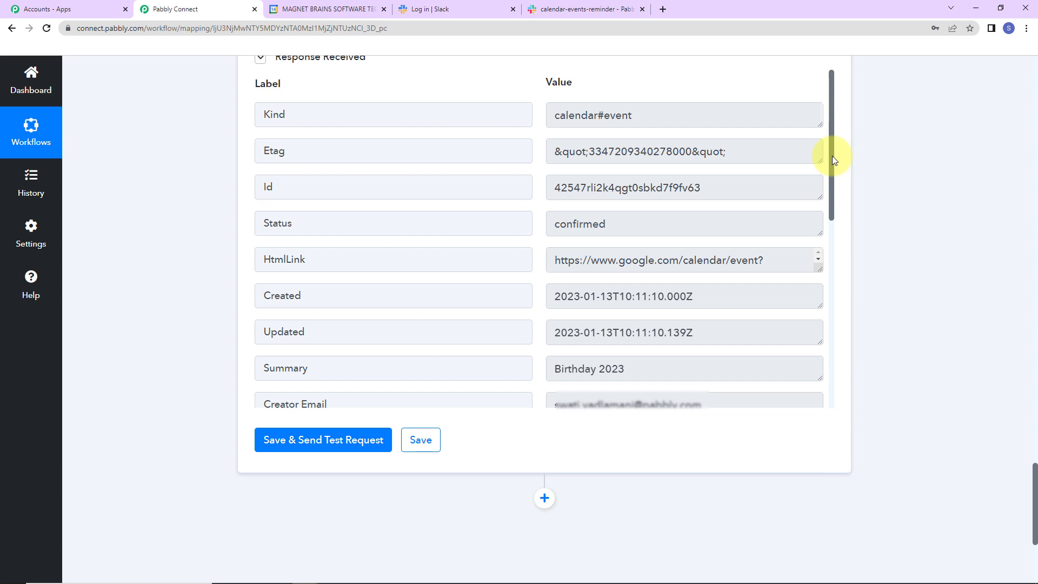
left_click_drag(832, 156, 832, 168)
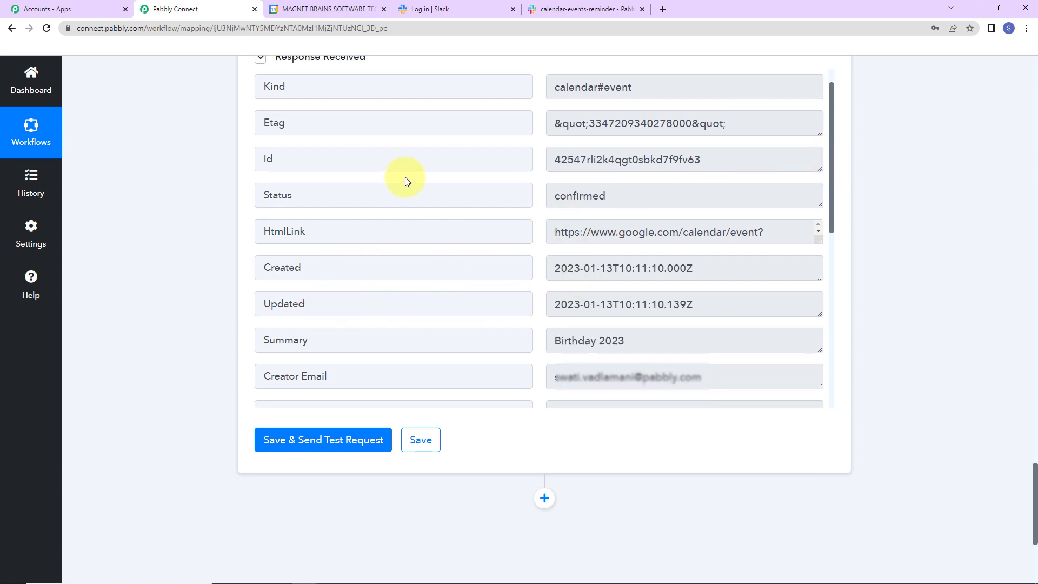
left_click_drag(832, 171, 841, 247)
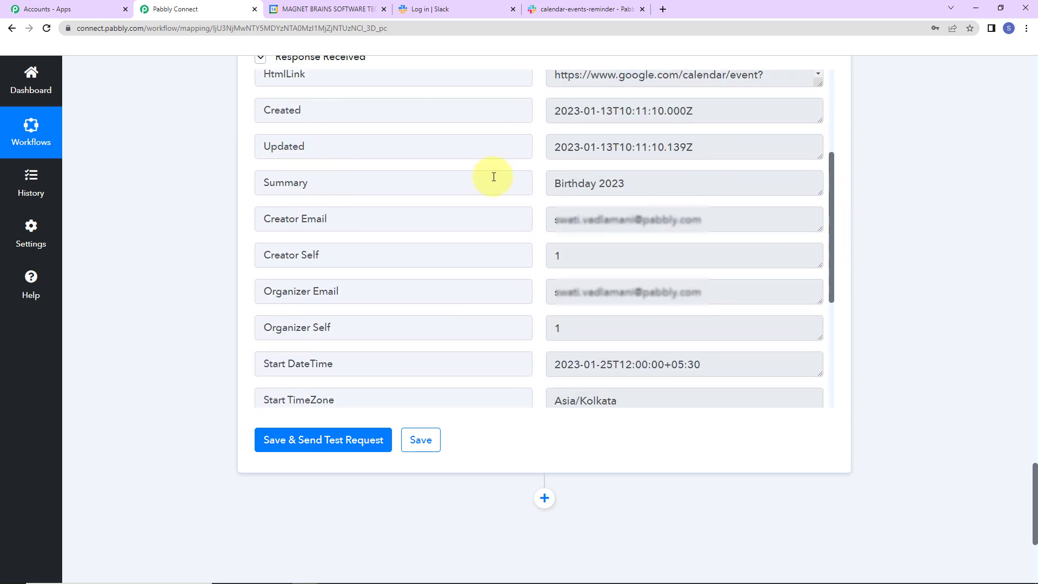
left_click_drag(549, 183, 656, 186)
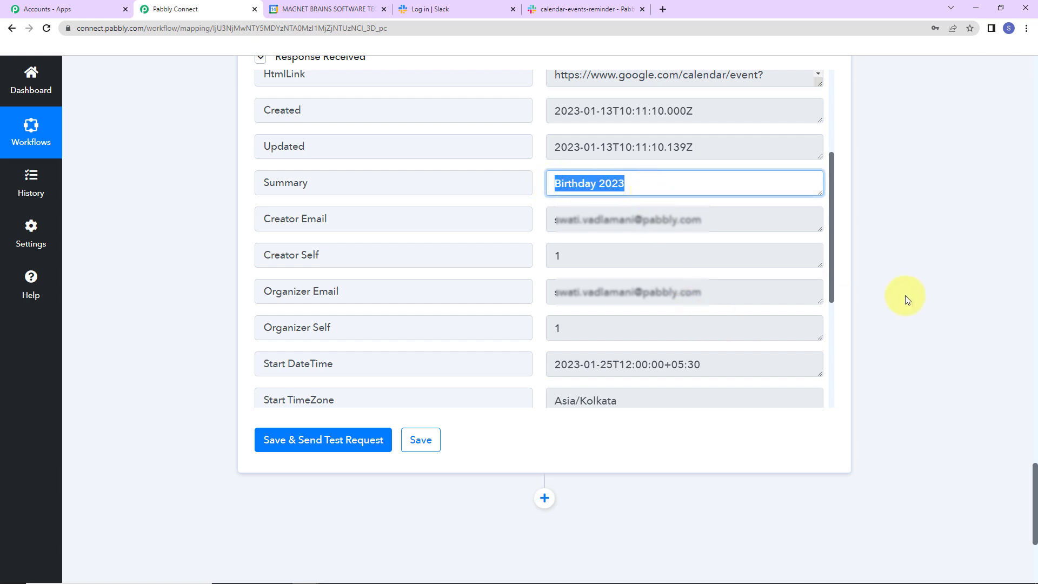
left_click(927, 282)
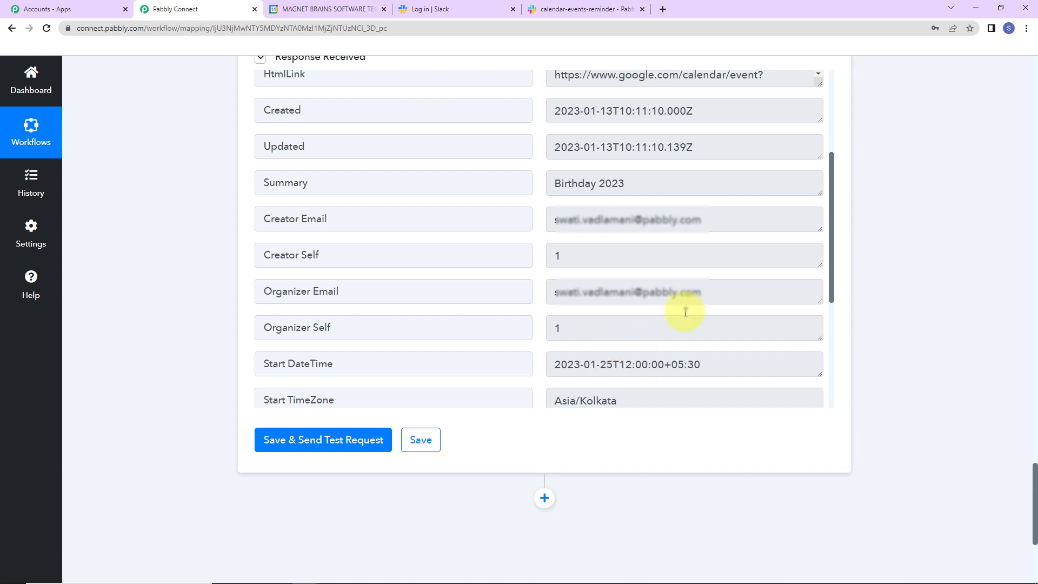
left_click_drag(832, 211, 827, 251)
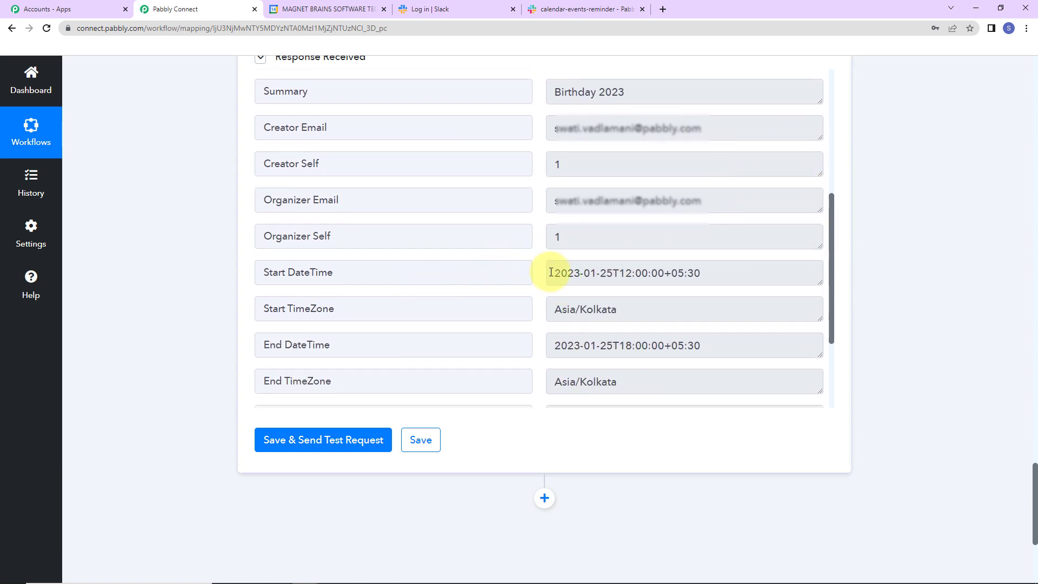
left_click_drag(545, 273, 737, 289)
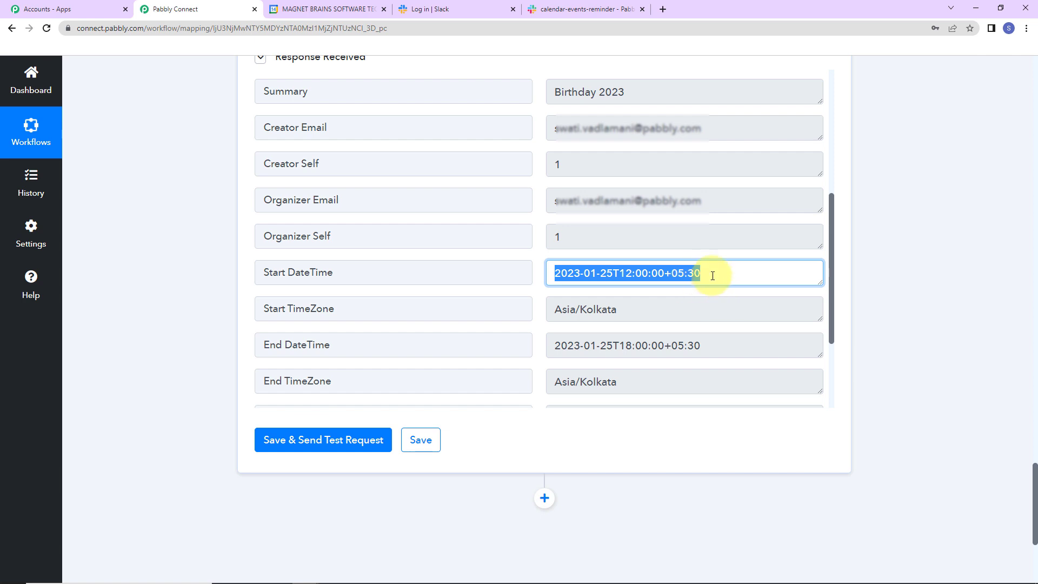
- Add a Date/Time Formatter by Pabbly action step after the Iterator with the Format Date Only event and connect it
scroll(912, 284, "down", 4)
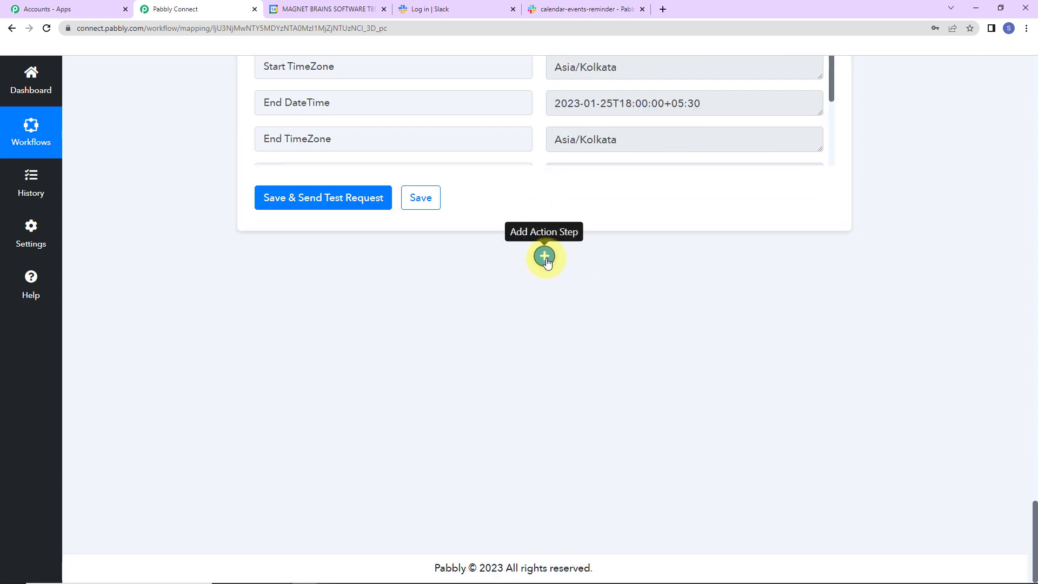
left_click(545, 256)
left_click(356, 406)
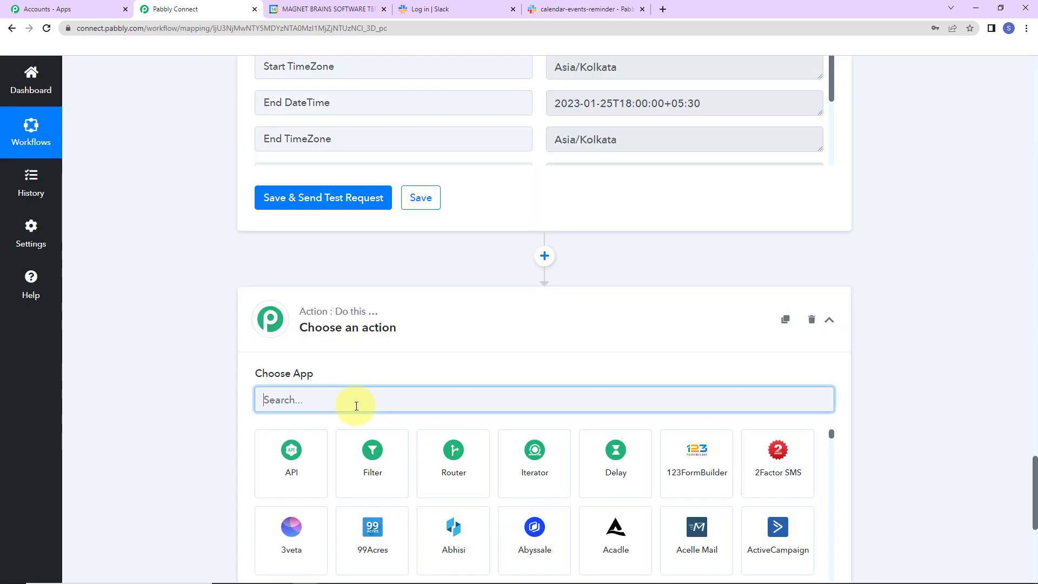
type("dae")
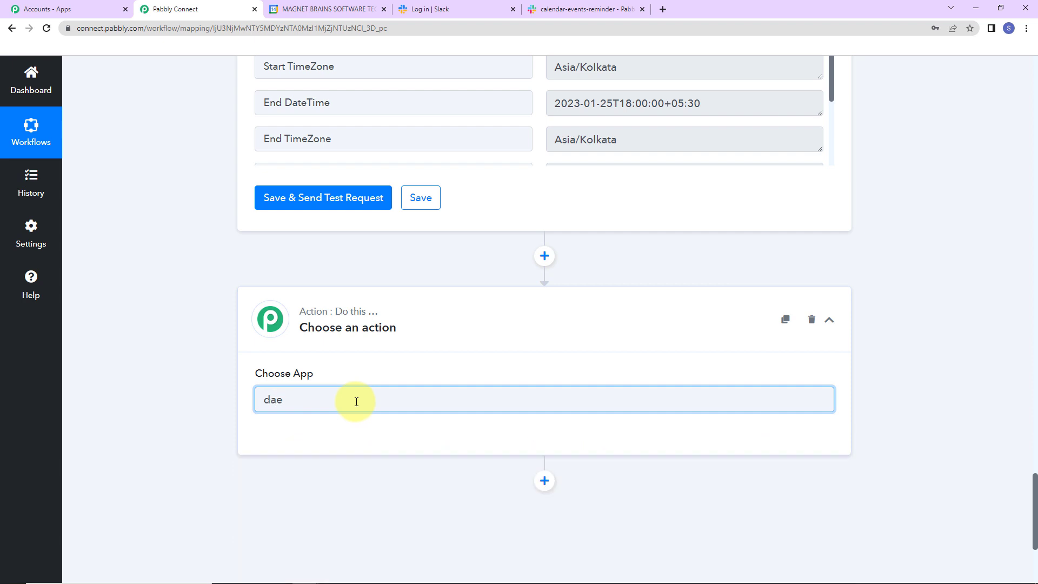
key("BackSpace")
type("te")
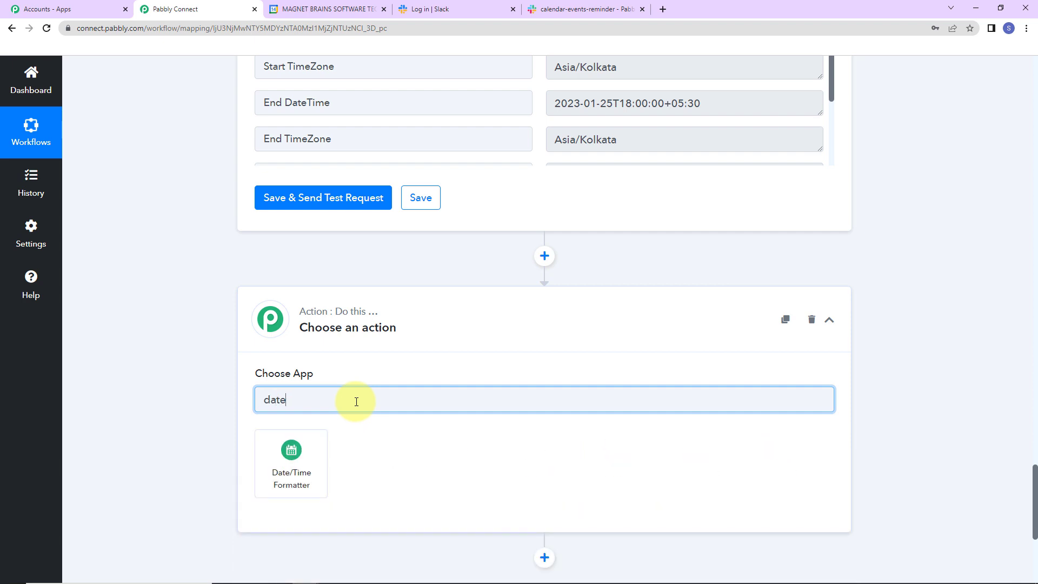
left_click(317, 440)
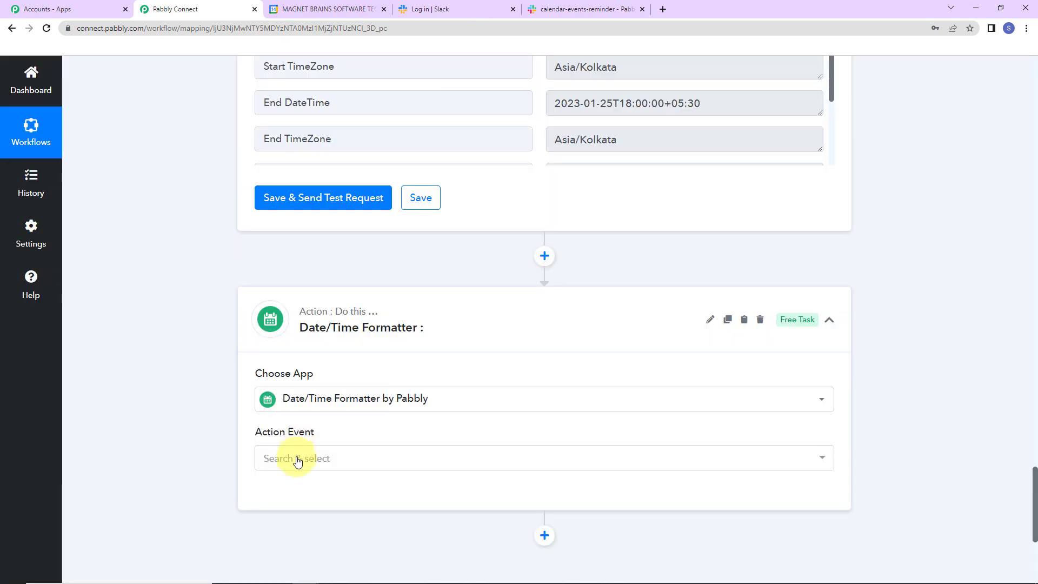
left_click(297, 460)
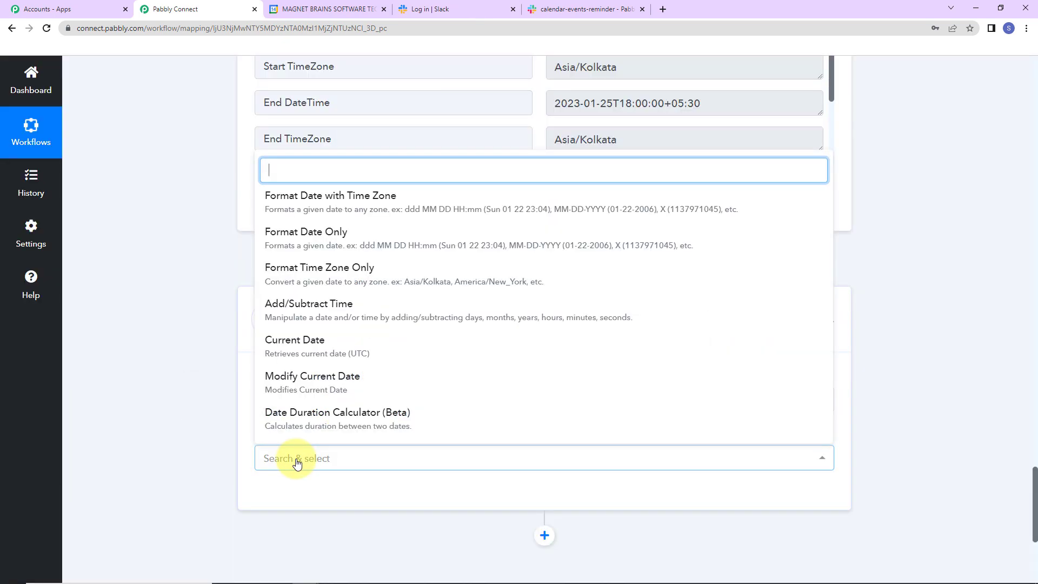
left_click(316, 246)
left_click(280, 506)
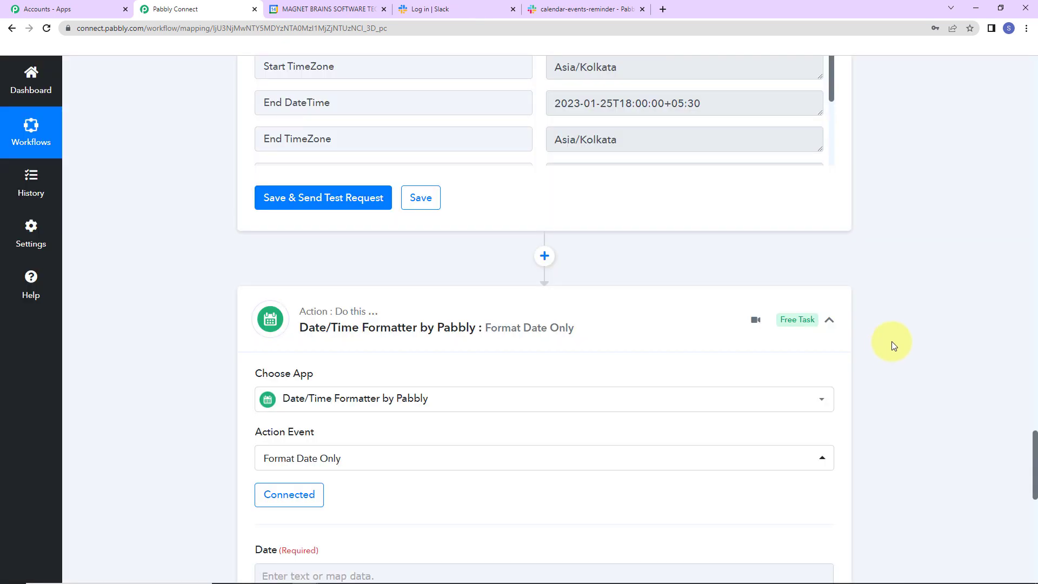
- Map the Date field of the Format Date Only step to 4. Start DateTime from the Iterator
scroll(891, 342, "down", 5)
left_click(284, 323)
left_click(211, 331)
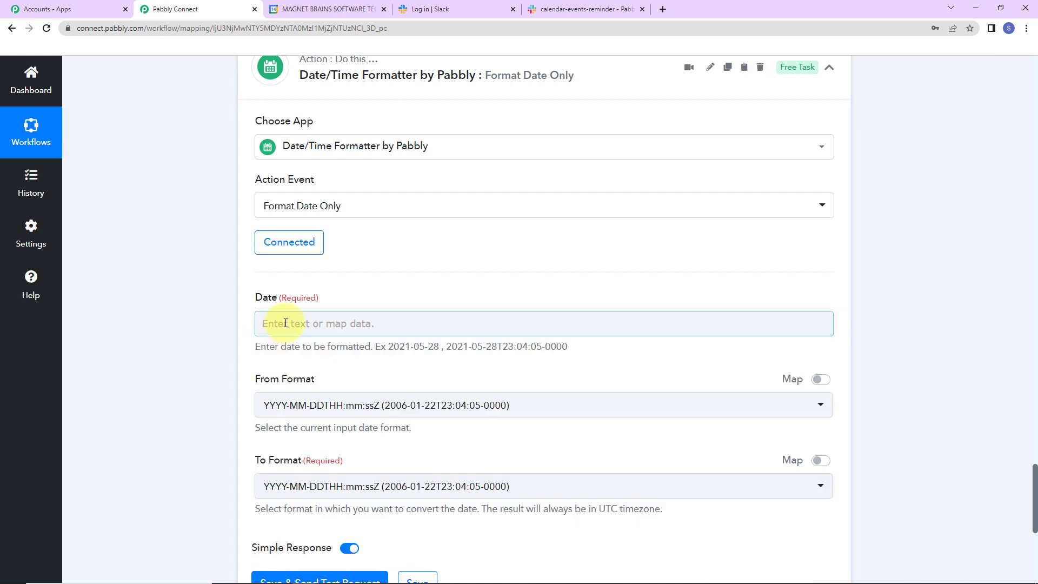
left_click(264, 322)
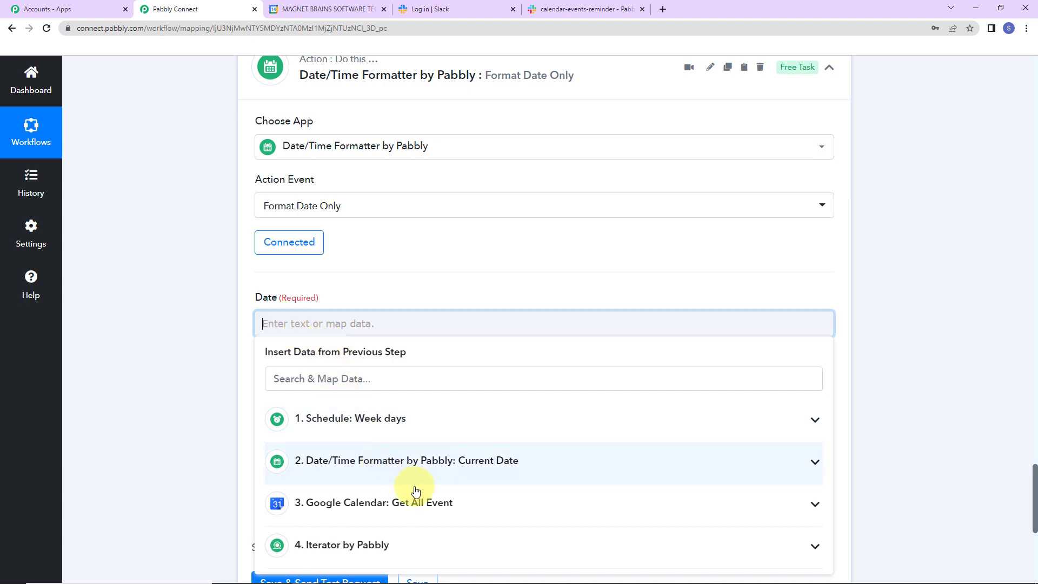
left_click(373, 535)
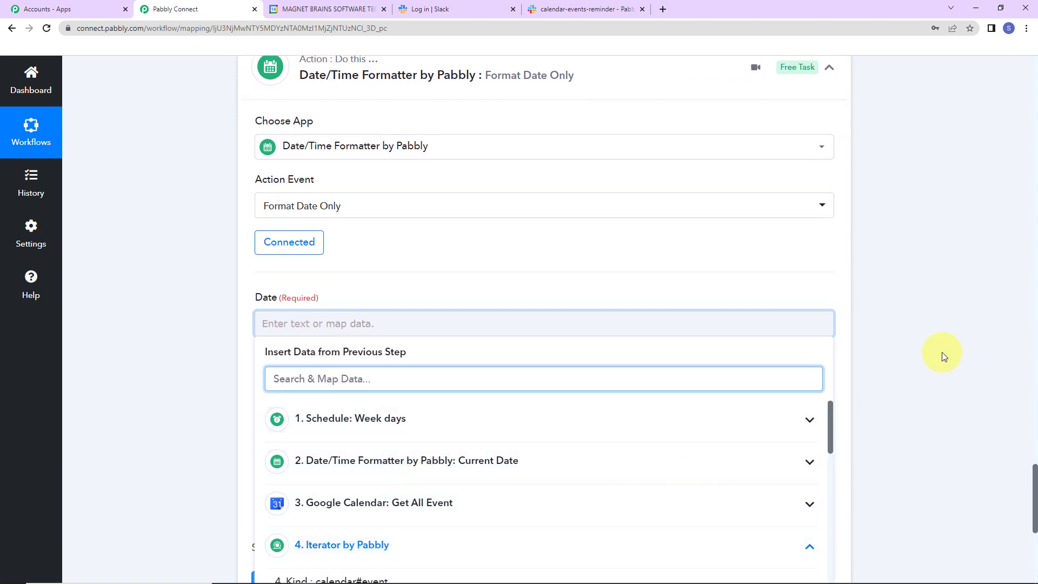
left_click_drag(832, 423, 842, 536)
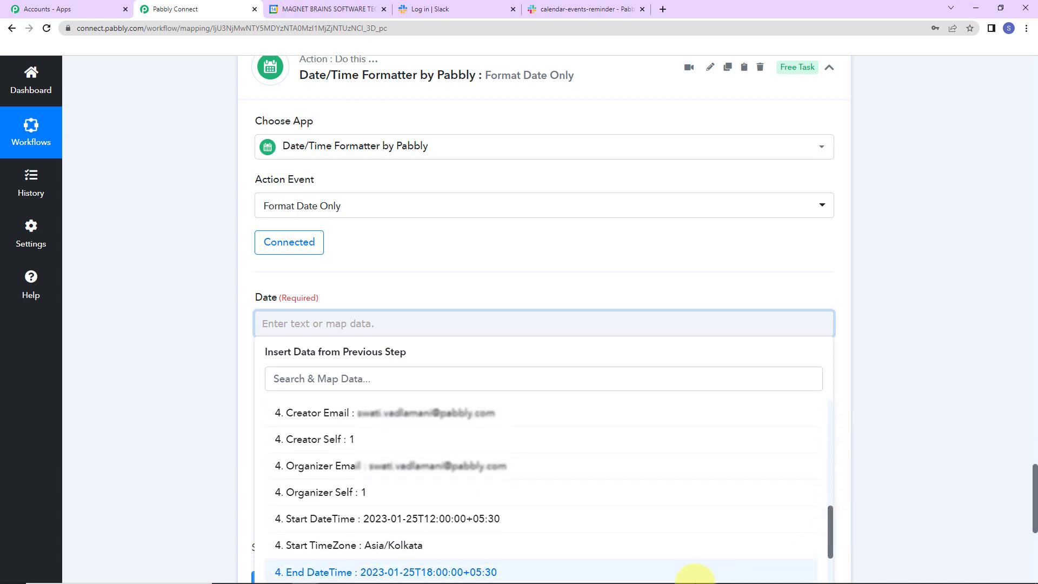
left_click(541, 519)
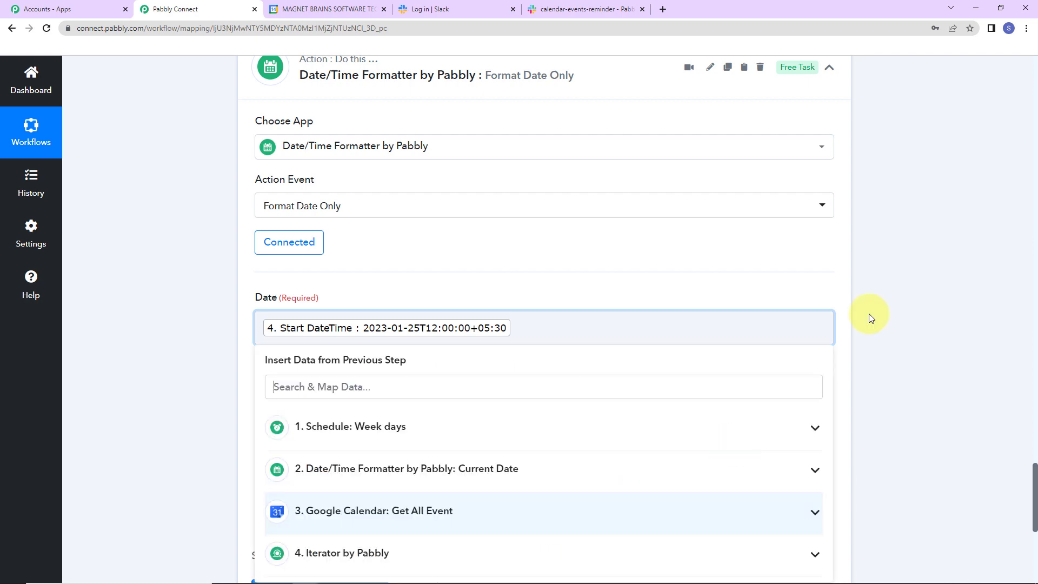
left_click(189, 273)
- Set the To Format to YYYY-MM-DD (2006-01-22), send a test request and check the formatted date in the response
scroll(190, 279, "down", 2)
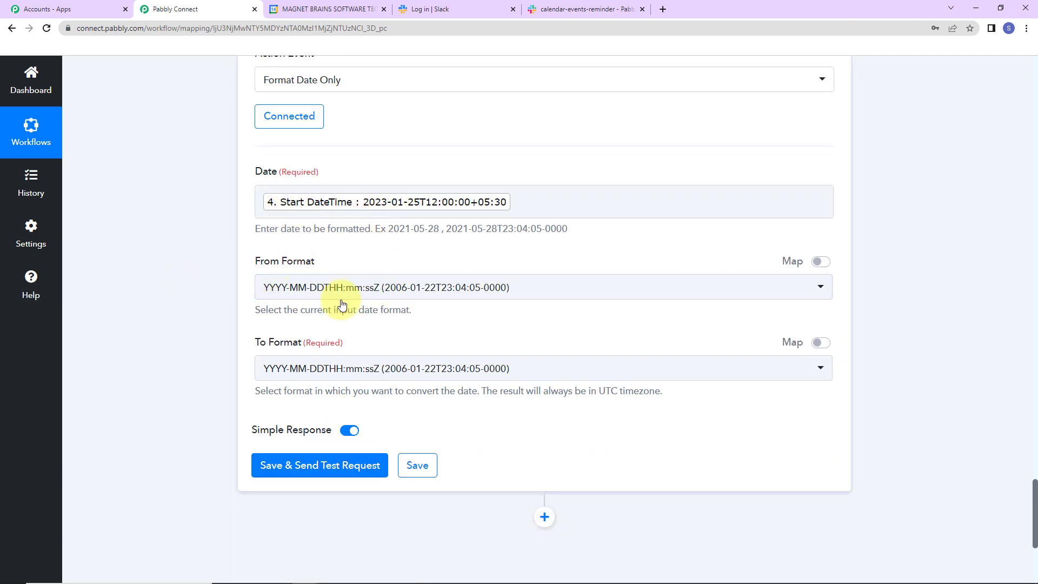
left_click(545, 369)
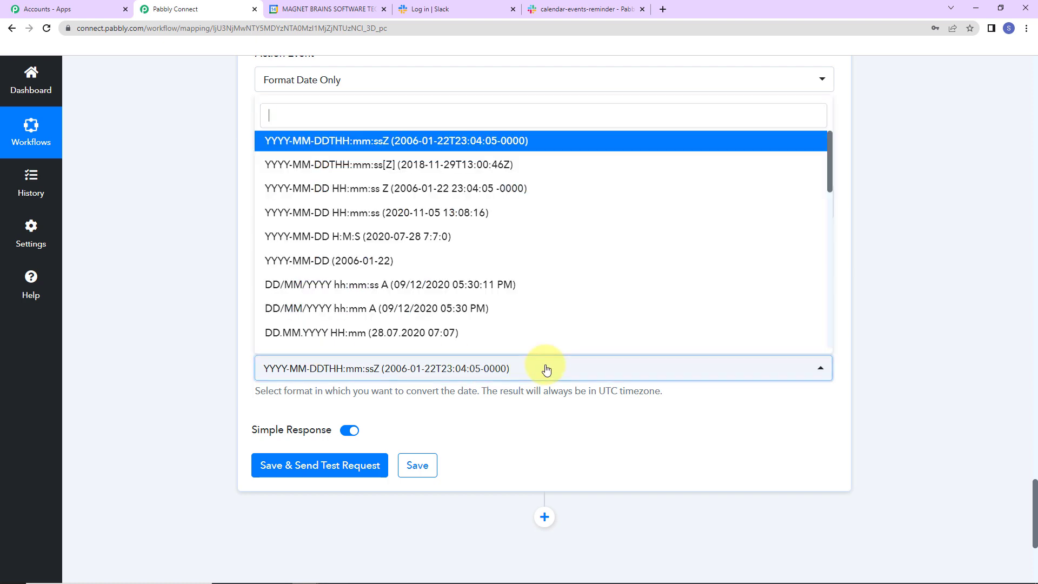
left_click(330, 262)
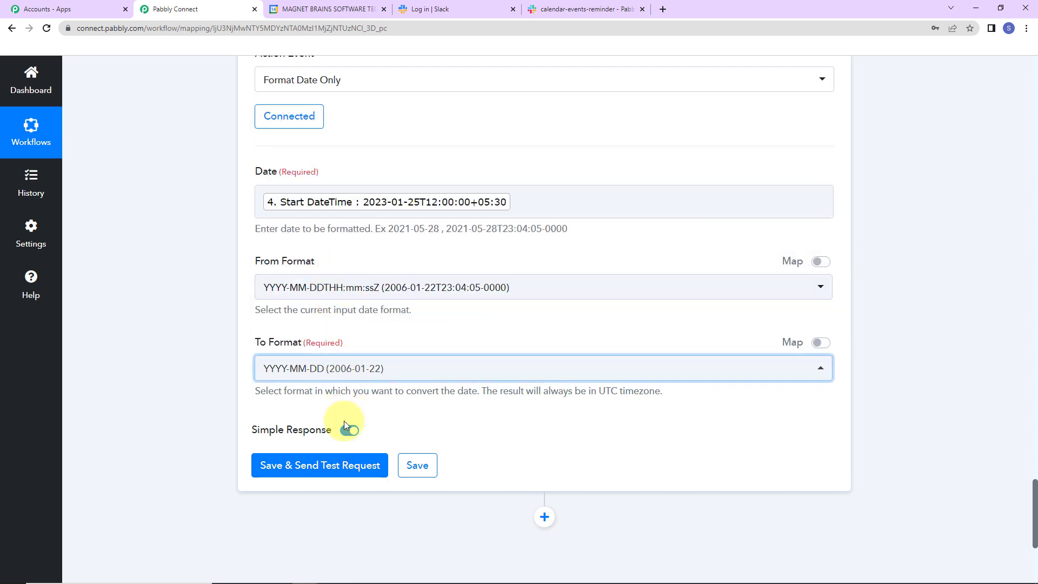
left_click(331, 465)
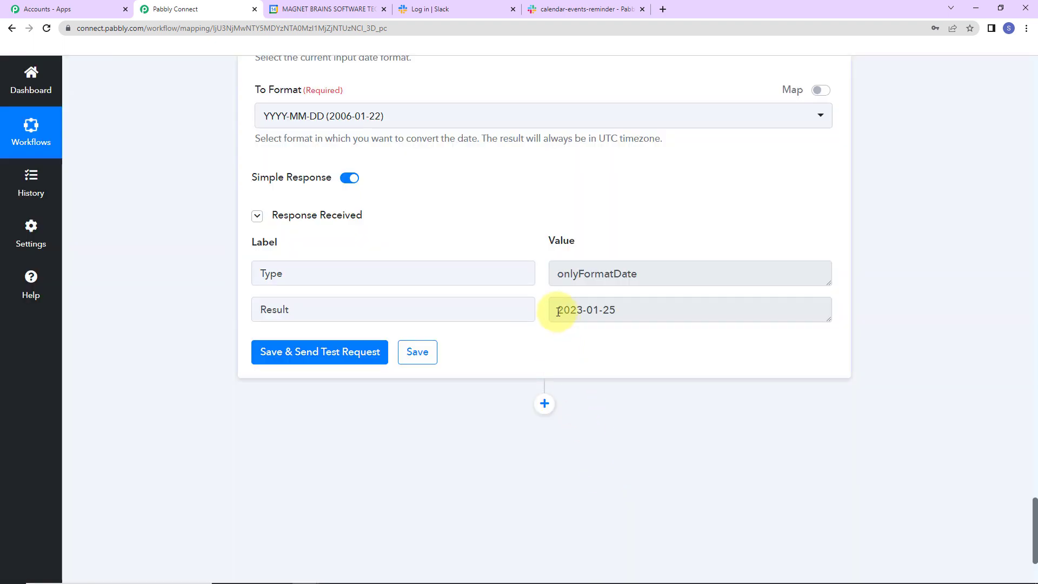
left_click_drag(559, 311, 619, 311)
left_click(646, 465)
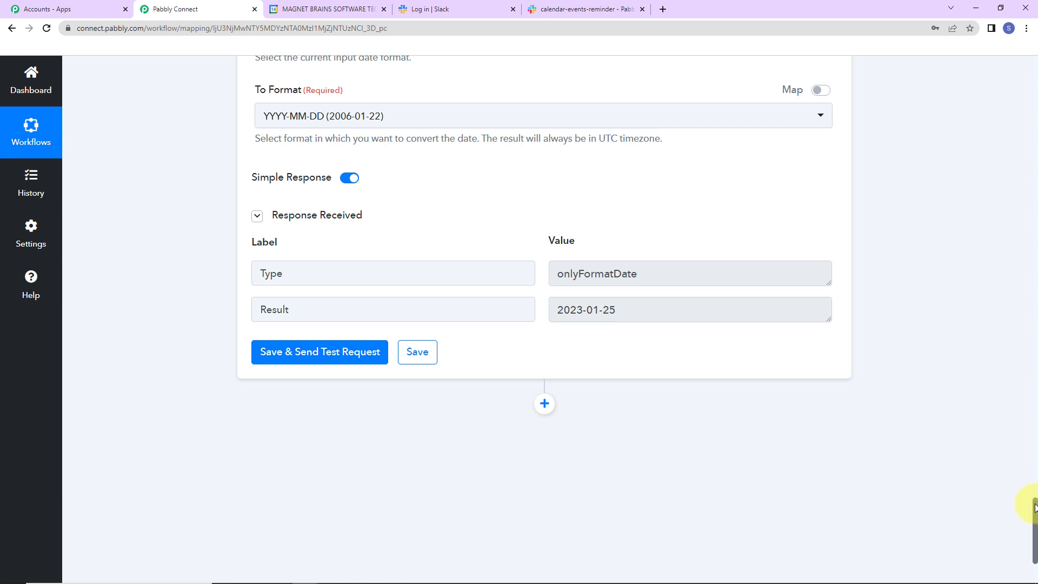
- Add a Number Formatter by Pabbly action step with the Spreadsheet Formulas event and connect it
left_click_drag(1035, 507, 1035, 517)
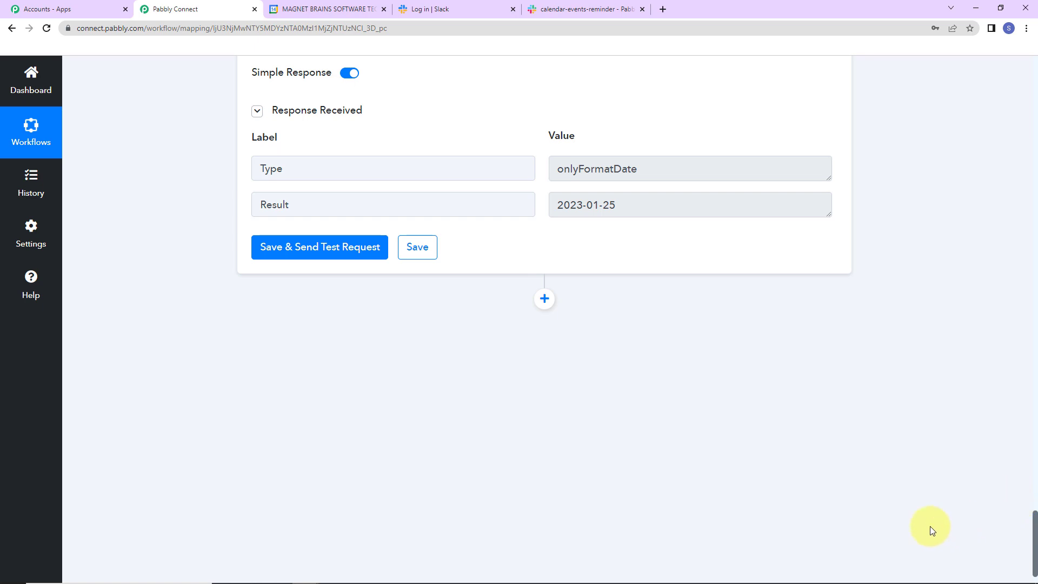
left_click(545, 298)
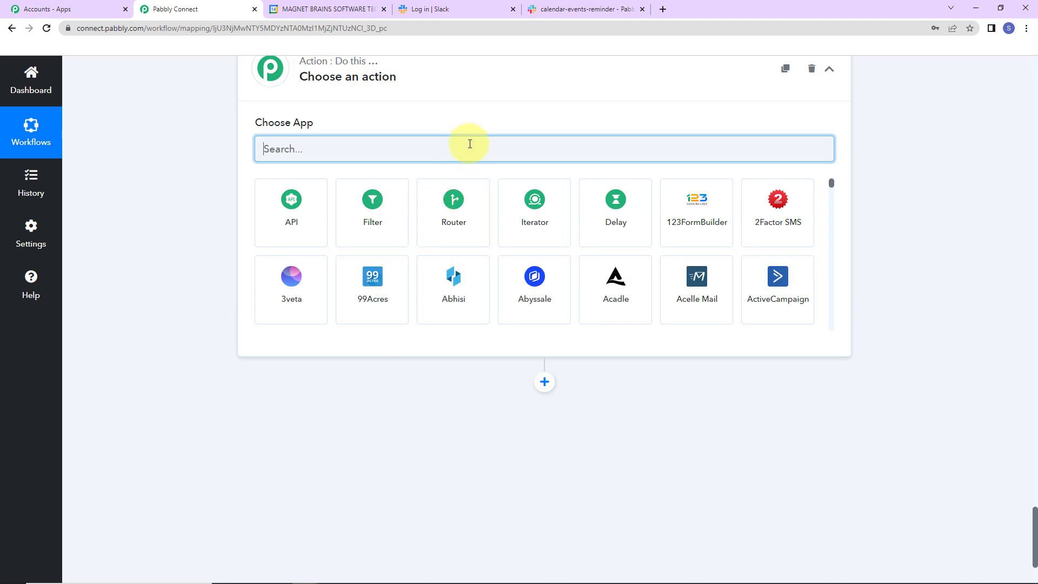
type("number")
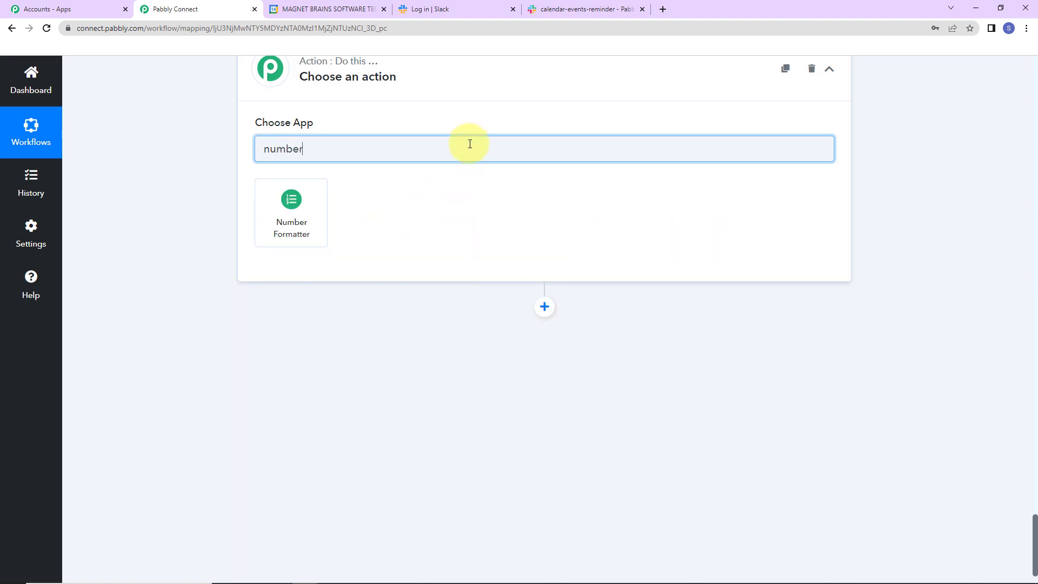
left_click(285, 203)
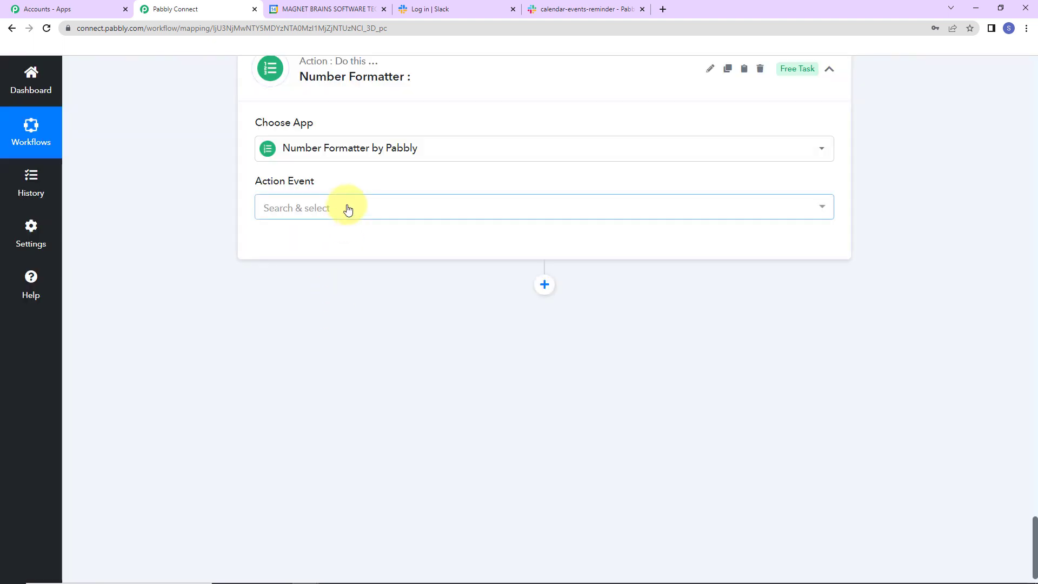
left_click(348, 209)
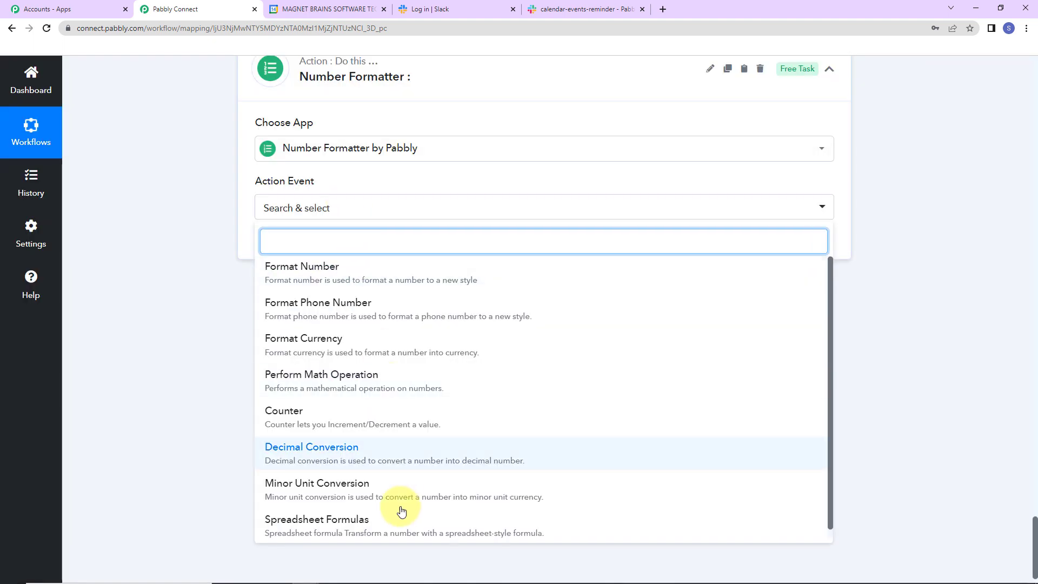
left_click(381, 525)
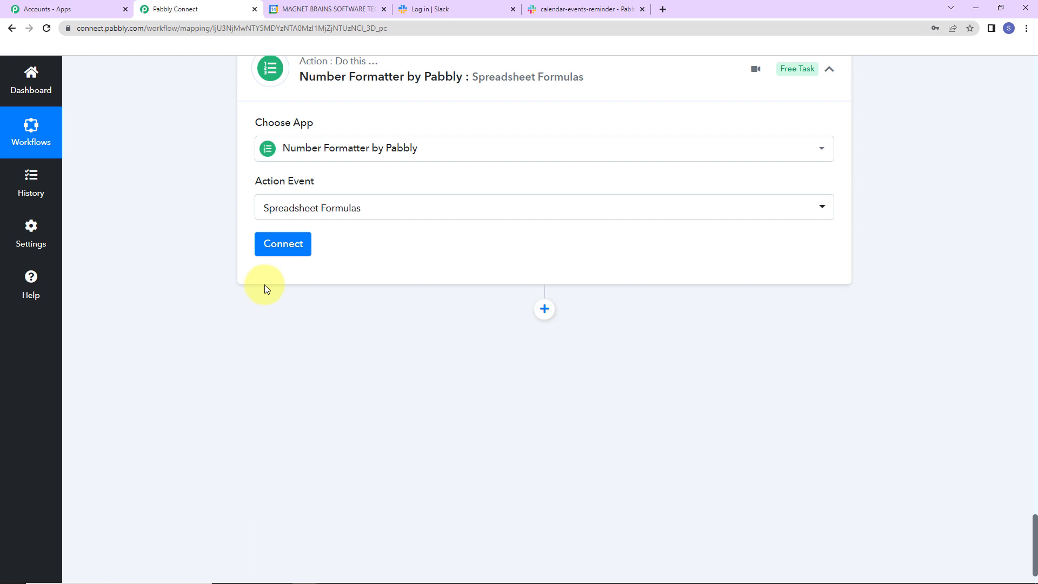
left_click(278, 241)
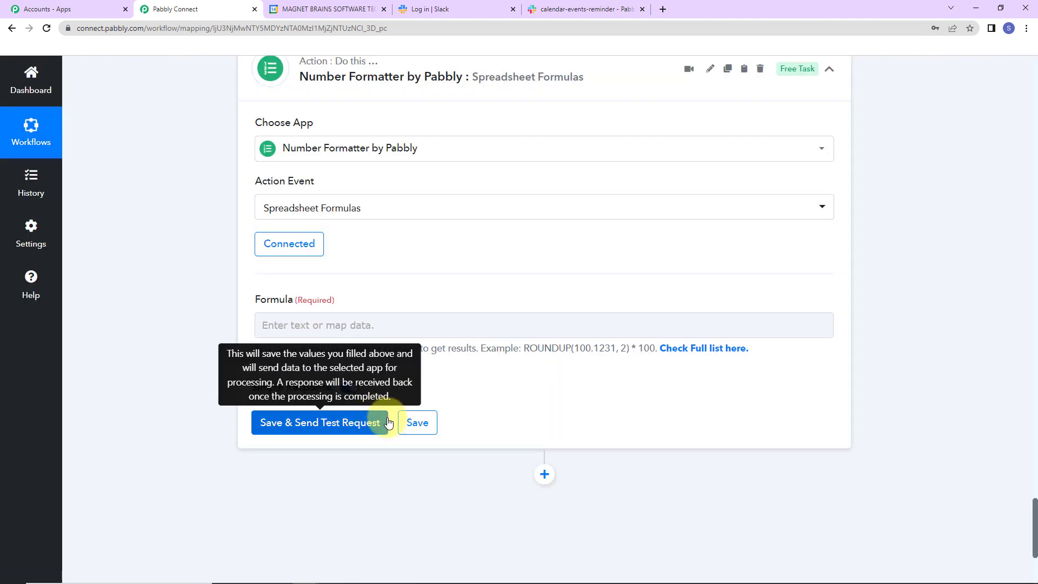
- Enter the formula DAYS('','') and map 5. Result from the Format Date Only step between its first pair of quotes
left_click(450, 329)
type("DAYS(\",\")")
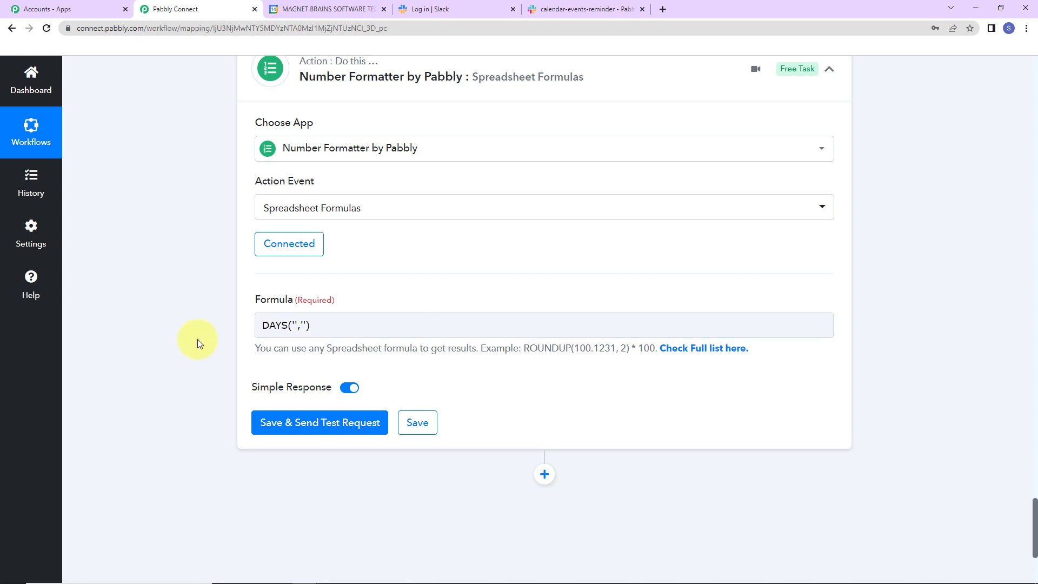
left_click(294, 324)
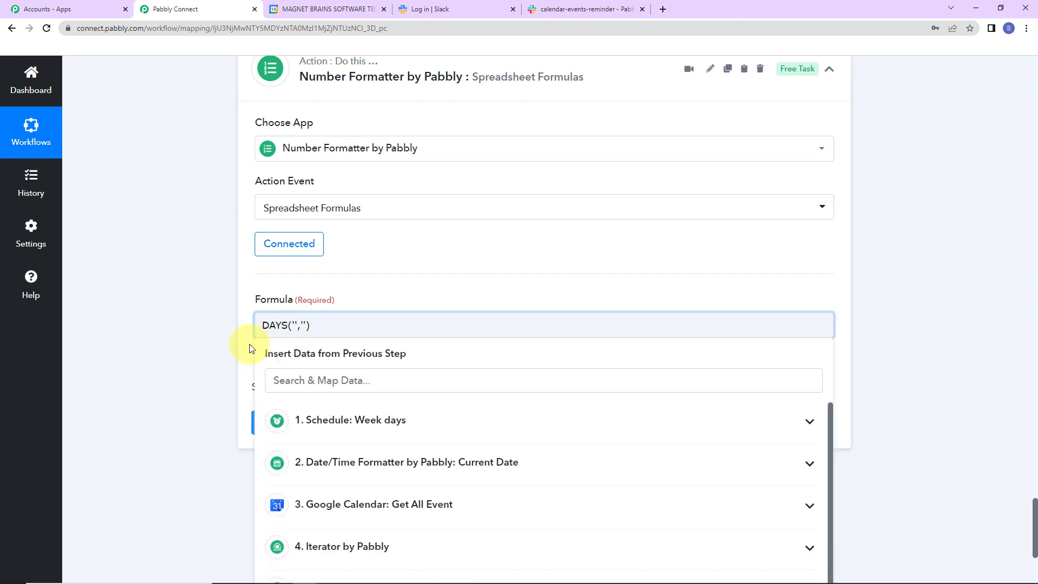
scroll(760, 393, "down", 4)
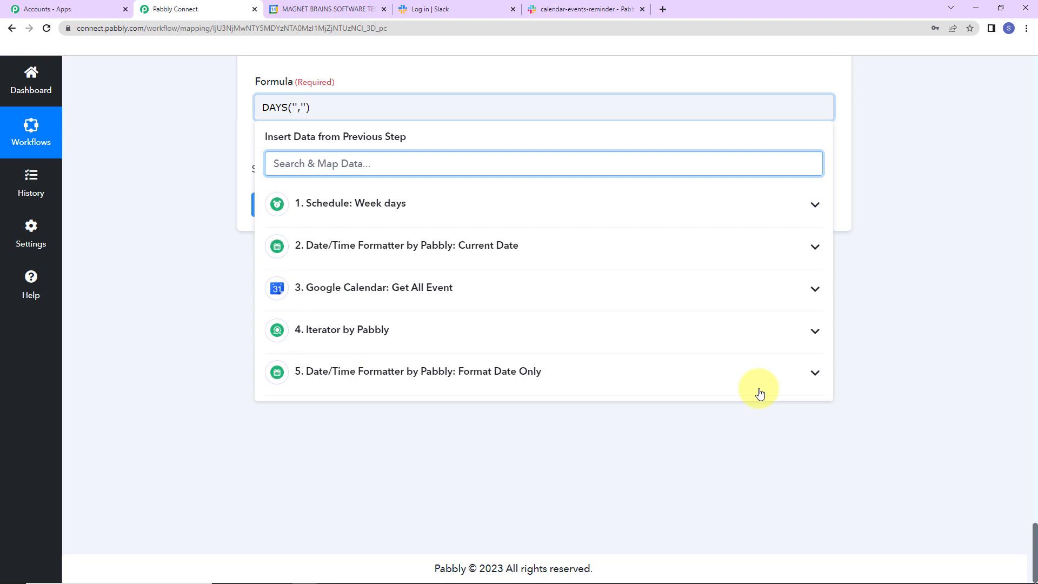
left_click(560, 373)
left_click(376, 435)
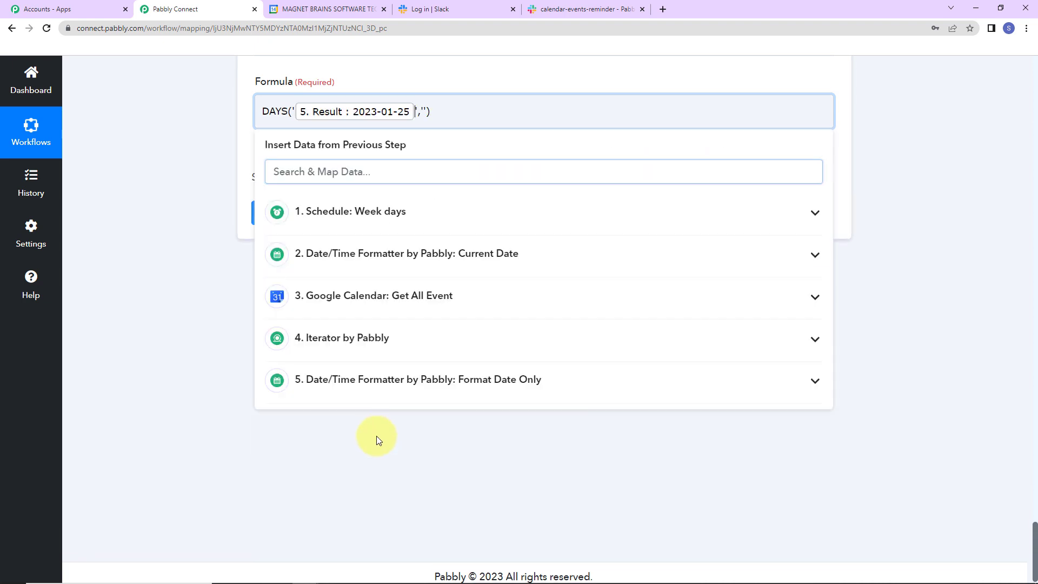
left_click(358, 452)
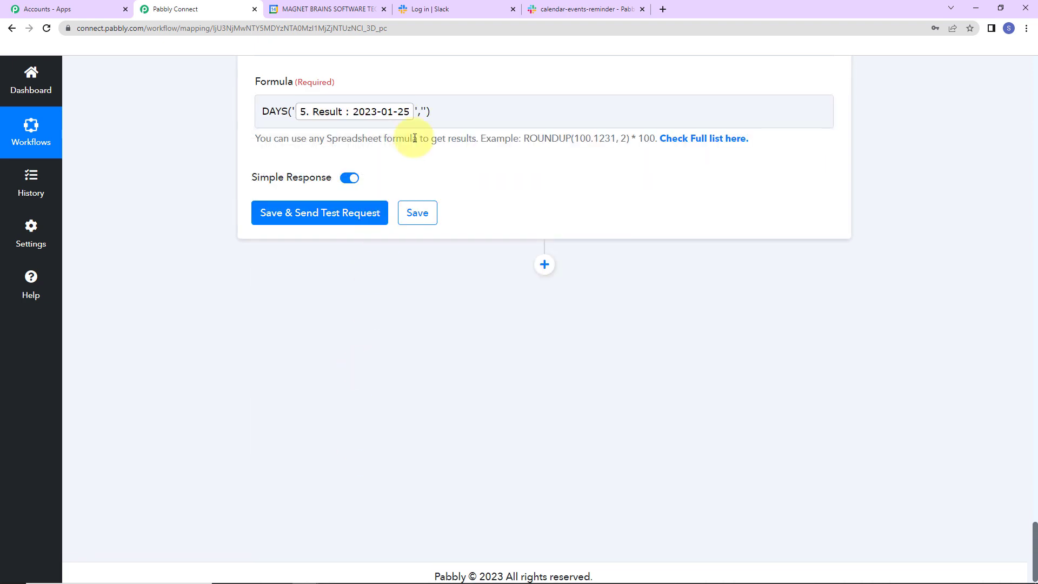
- Map 2. 0 Datetime from the Current Date step as the DAYS formula's second argument and send a test request
left_click(427, 114)
left_click(424, 111)
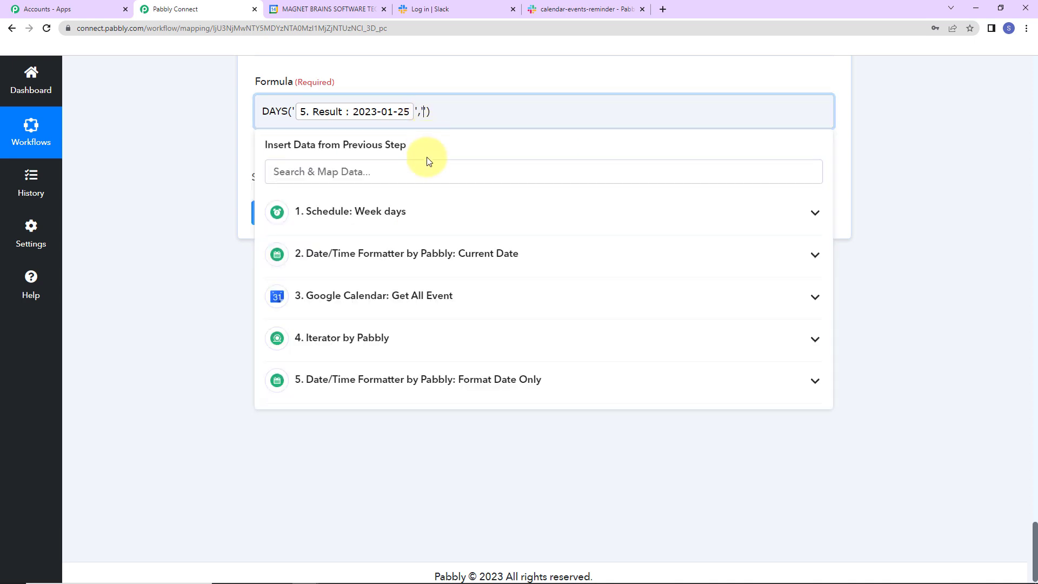
left_click(551, 266)
left_click(411, 299)
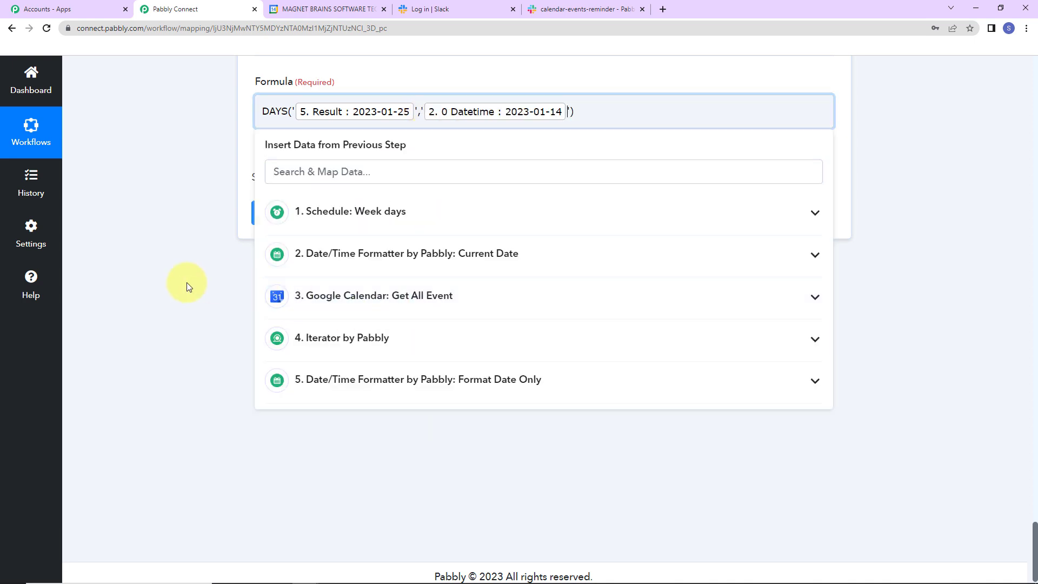
left_click(183, 281)
left_click(297, 220)
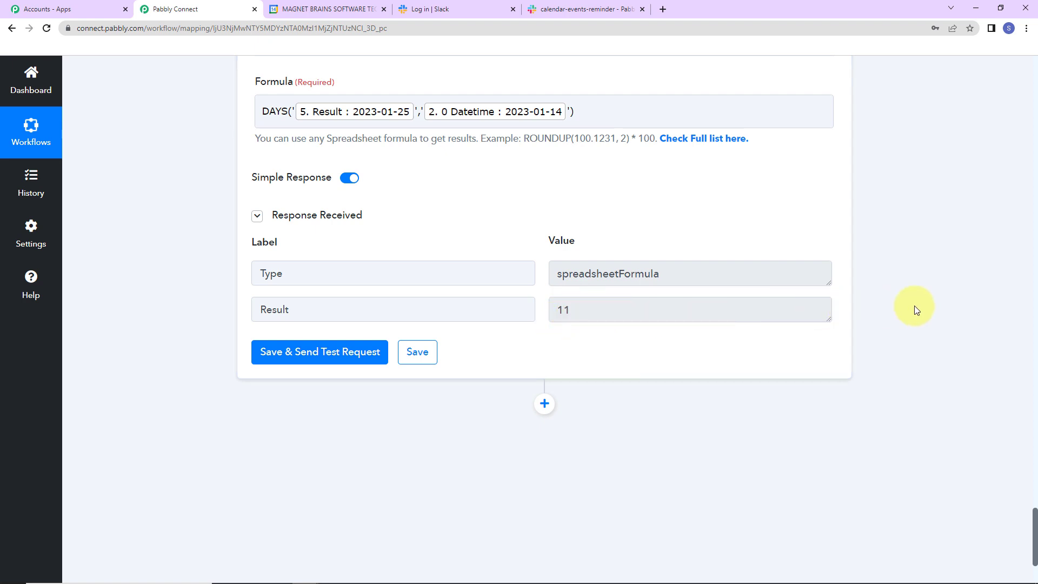
- Add a Filter by Pabbly action step after the Number Formatter step
scroll(913, 306, "down", 3)
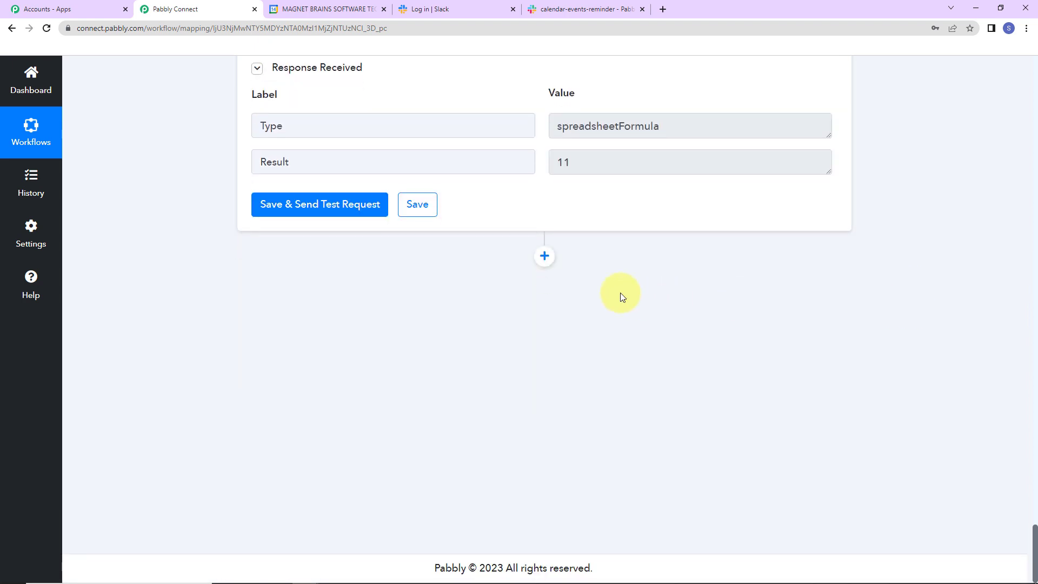
left_click(544, 255)
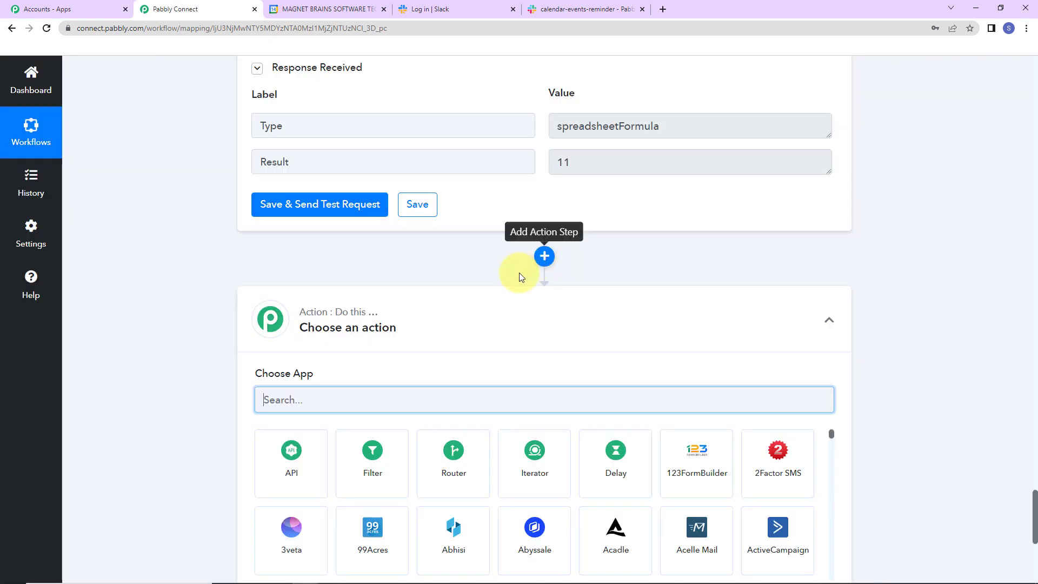
left_click(385, 469)
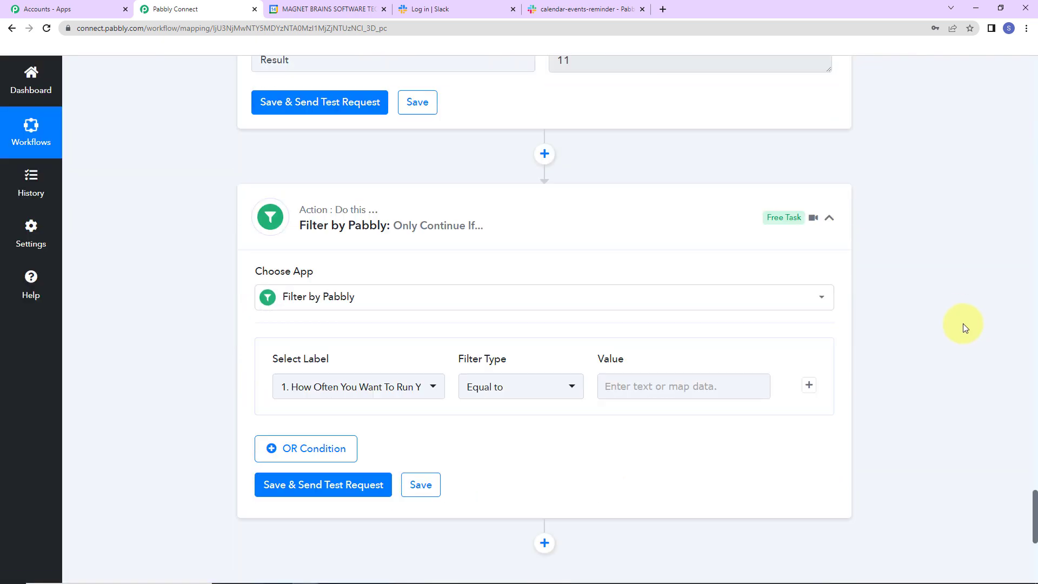
- Set the first filter condition to 6. Result from the Number Formatter step, Greater than, with the value 0
scroll(962, 324, "down", 3)
left_click(435, 235)
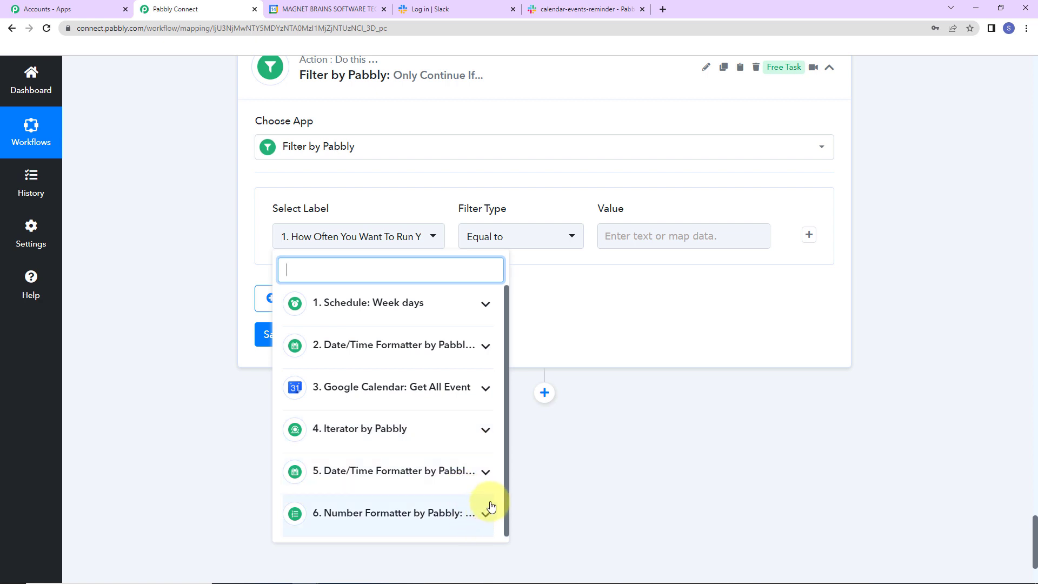
left_click(483, 518)
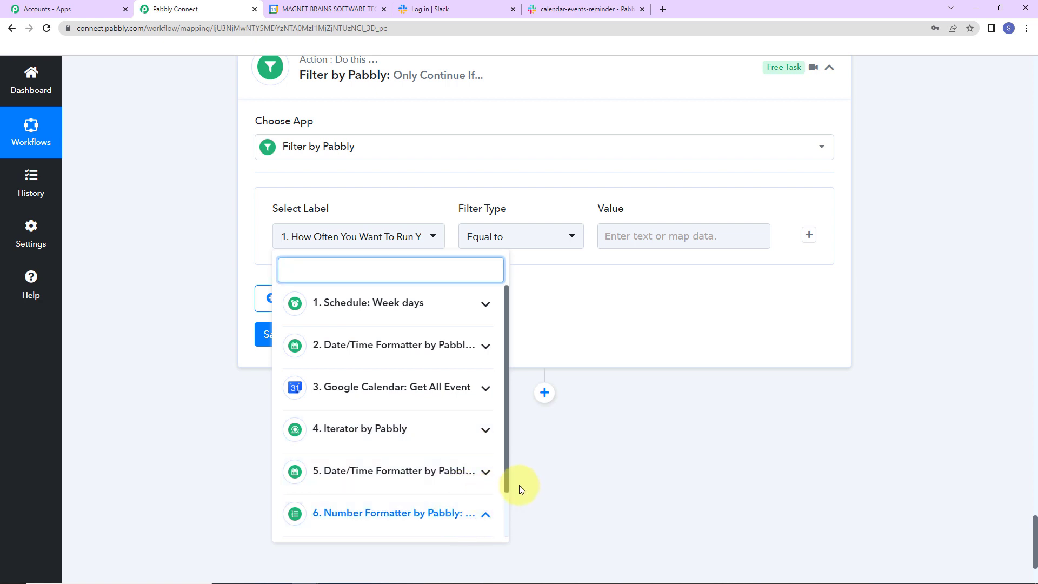
left_click_drag(504, 471, 507, 522)
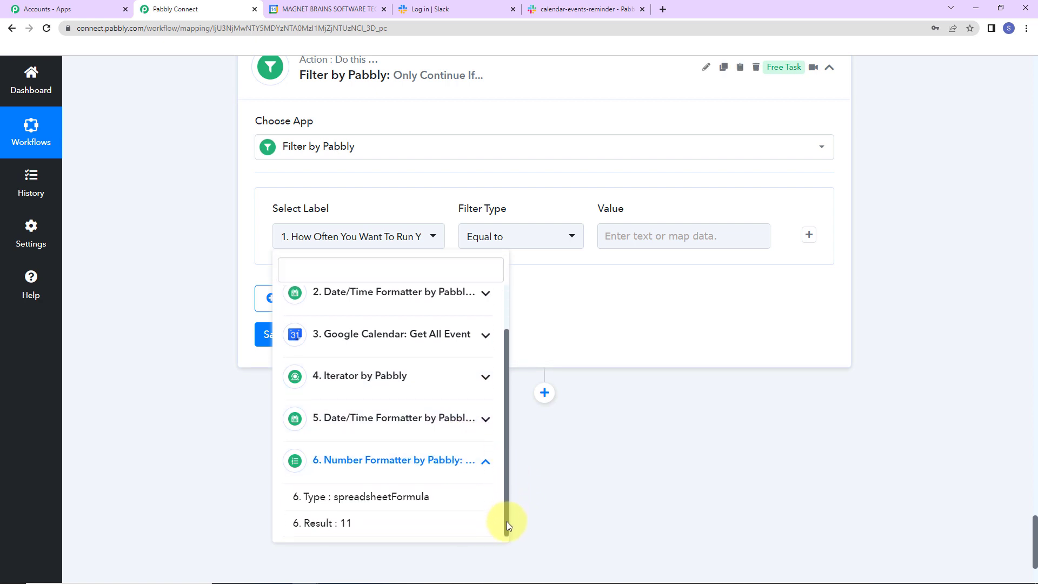
left_click(361, 528)
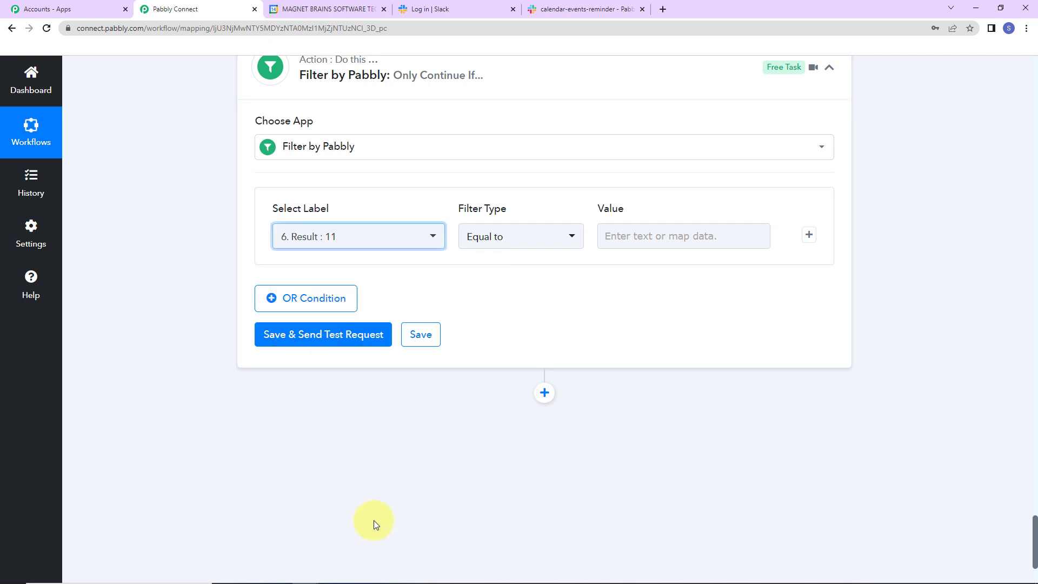
left_click(580, 245)
left_click(614, 464)
left_click(684, 232)
type("0")
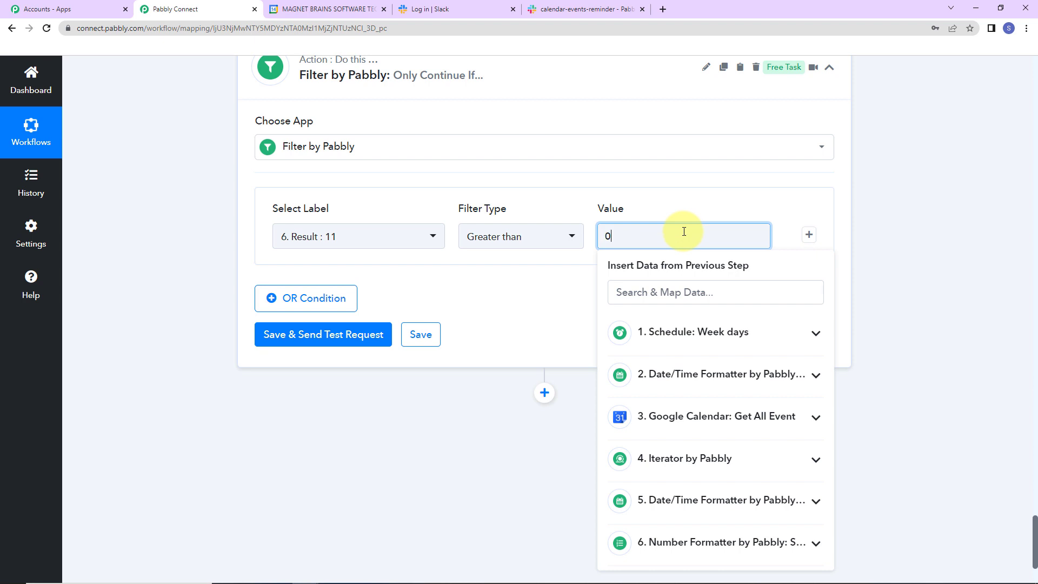
- Add a second AND condition to the filter that checks 6. Result from the Number Formatter step
left_click(809, 235)
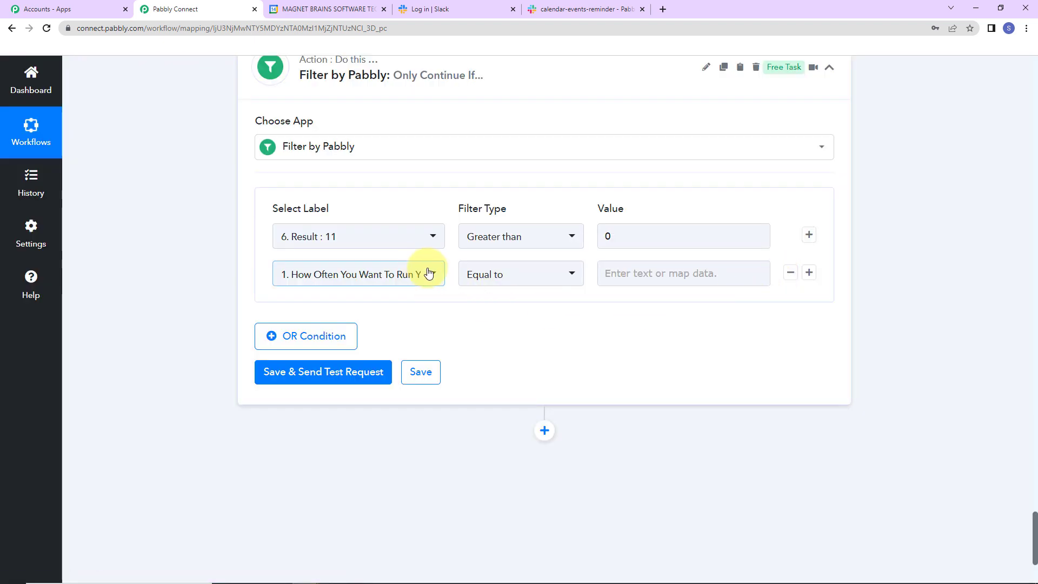
left_click(424, 273)
left_click_drag(505, 369, 503, 433)
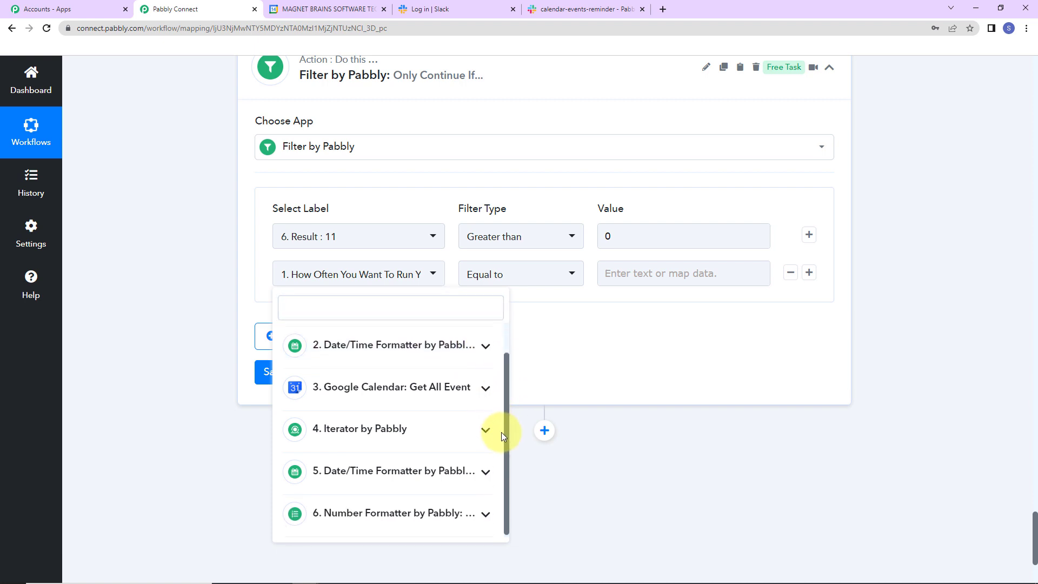
left_click(483, 512)
left_click_drag(505, 475, 504, 523)
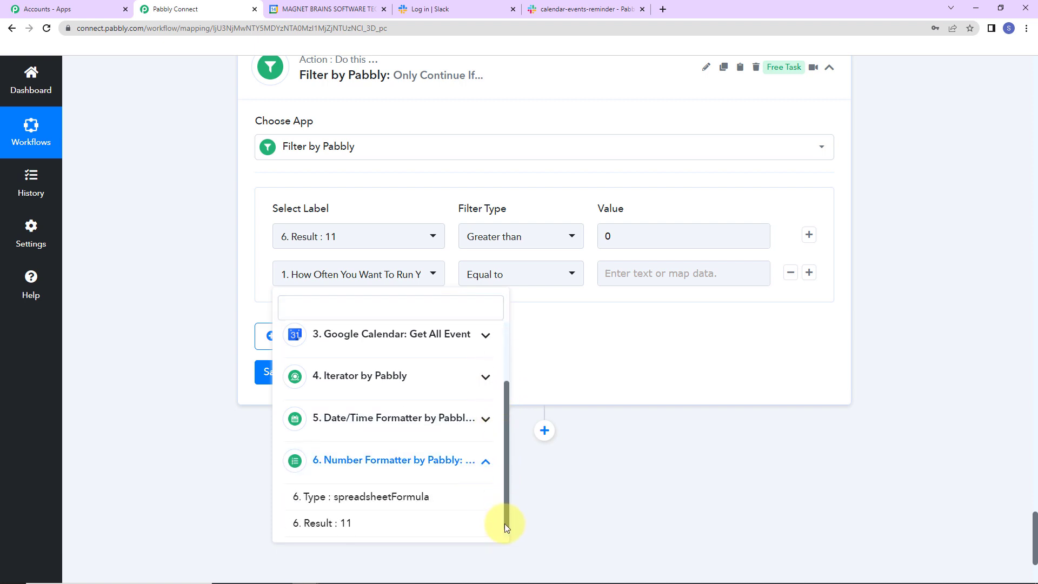
left_click(386, 525)
- Set the second filter condition to Less than 8, then save the filter and send a test request
left_click(564, 277)
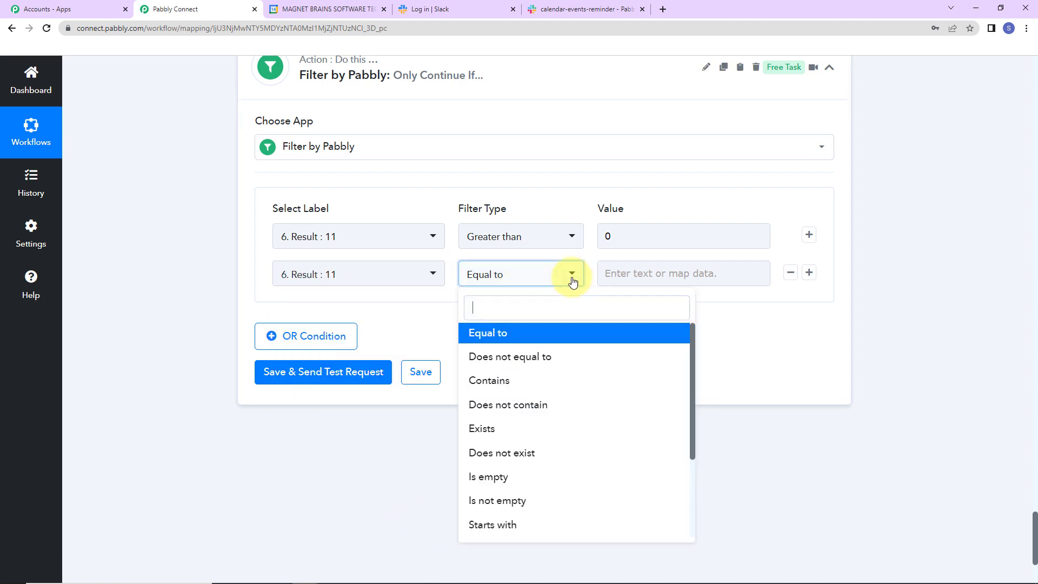
scroll(693, 385, "down", 3)
left_click(540, 475)
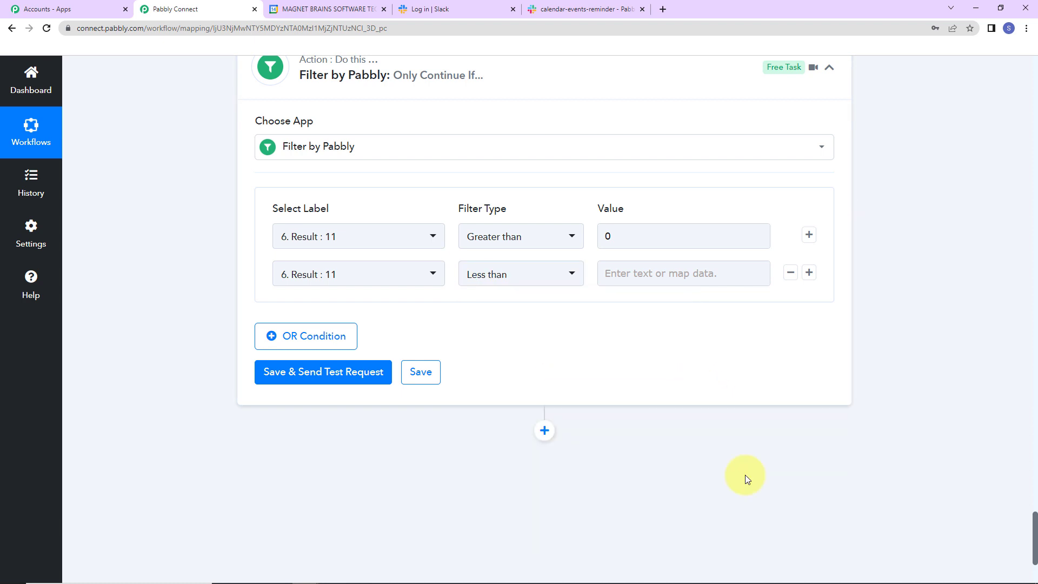
left_click(678, 271)
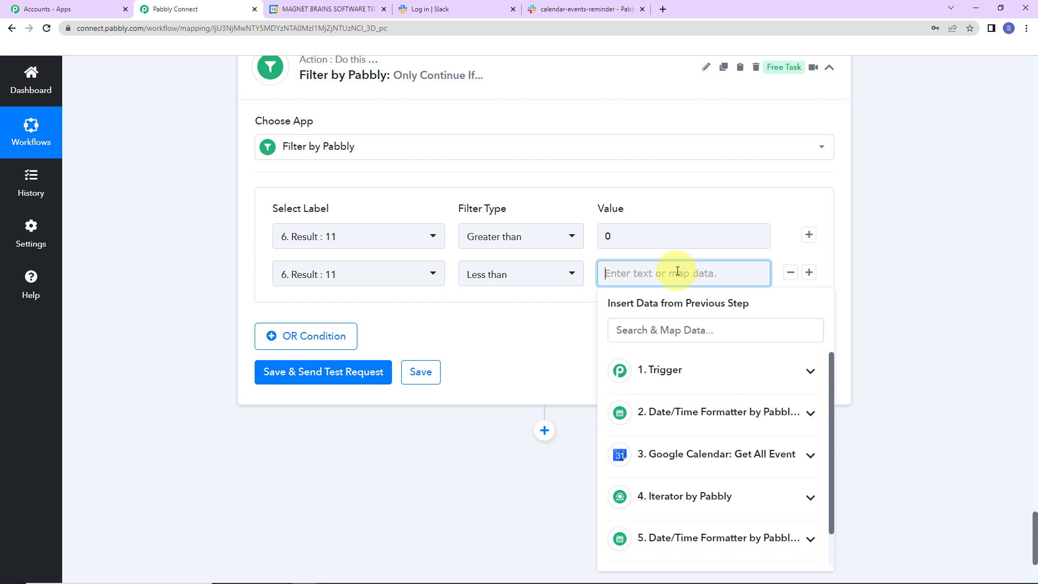
type("8")
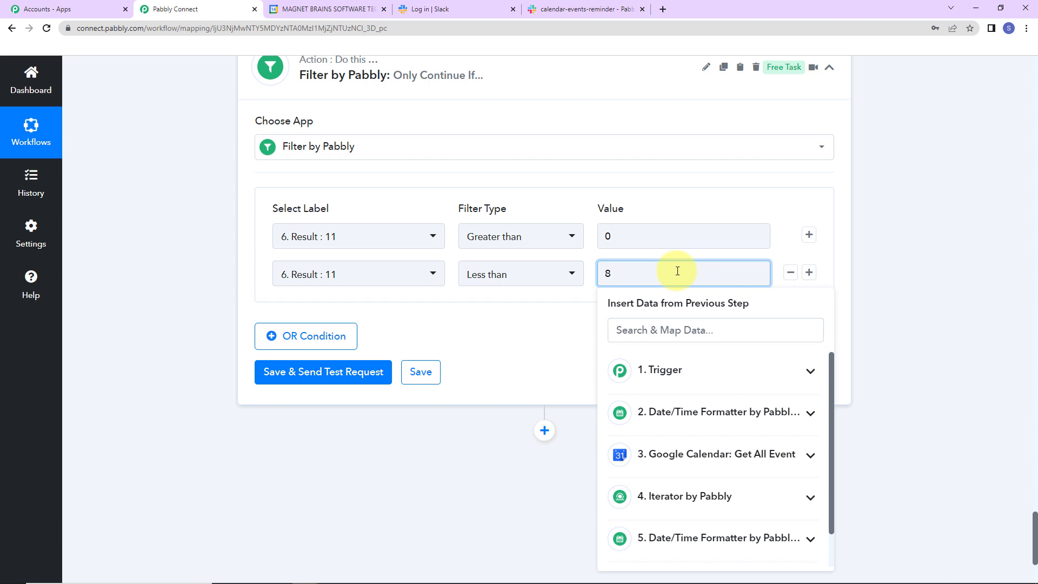
left_click(969, 278)
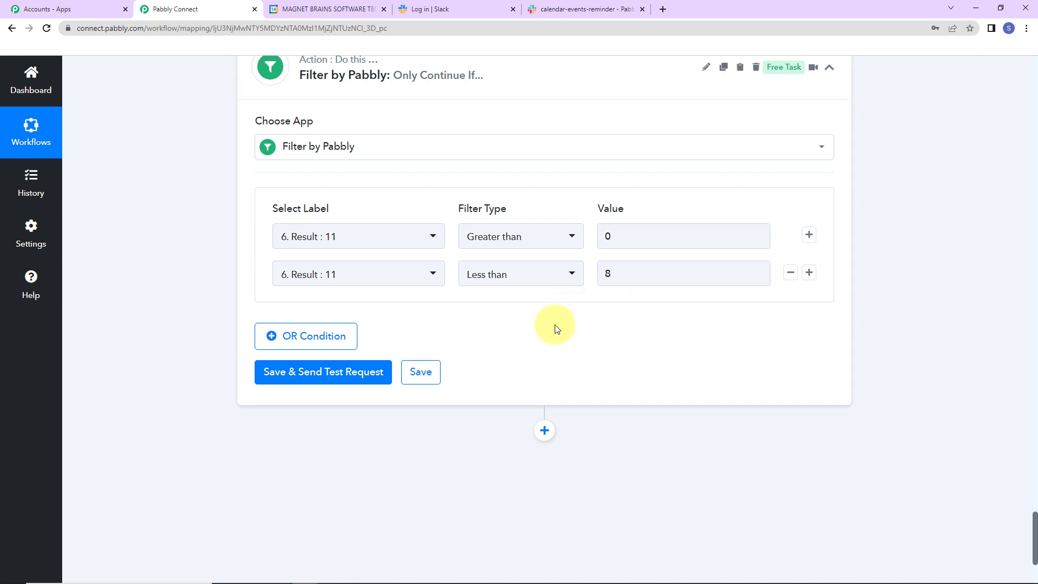
left_click(324, 371)
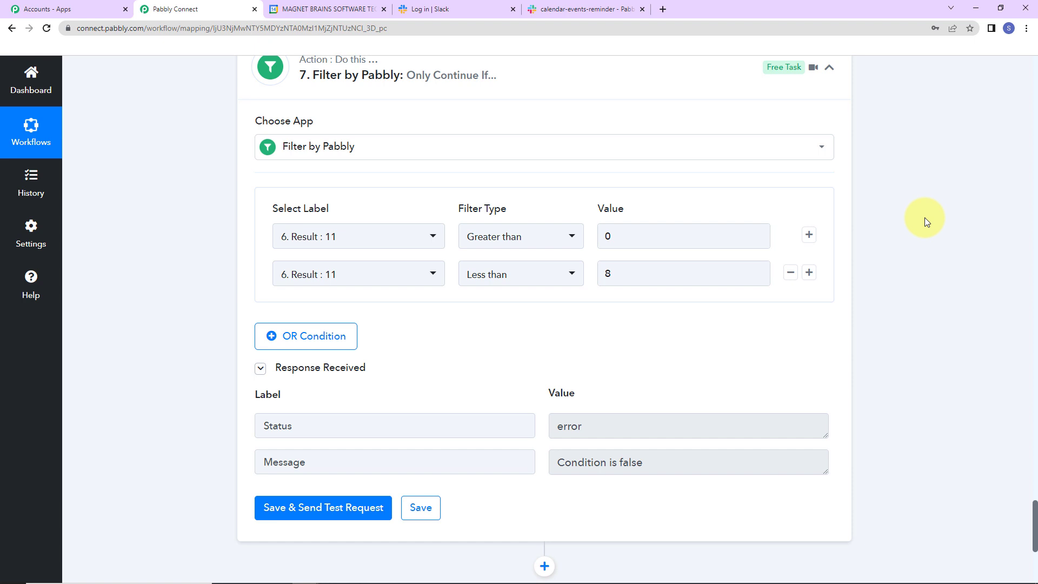
- Add a Slack action step after the filter with the Send Channel Message event
scroll(979, 382, "down", 5)
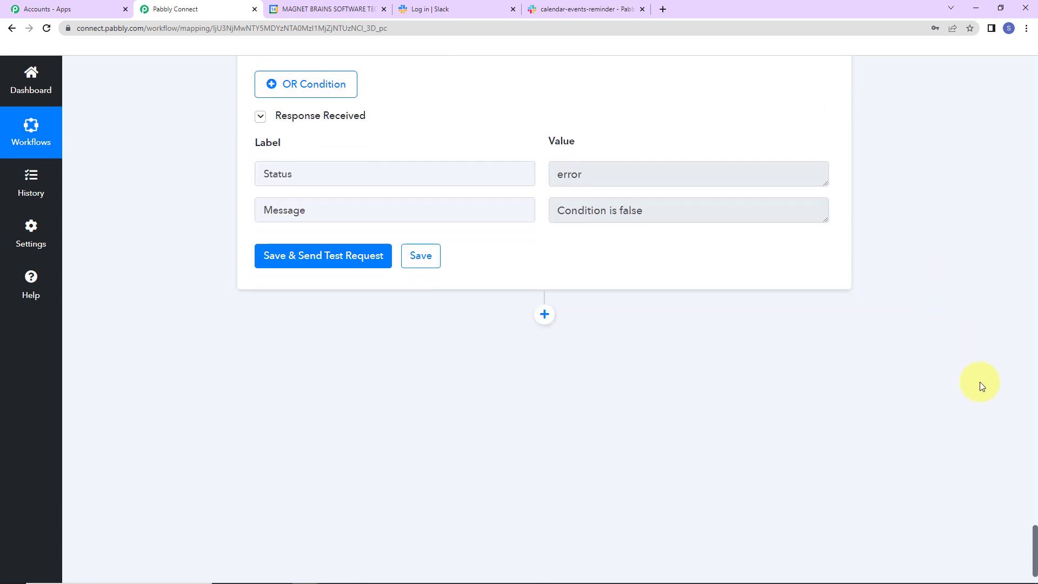
left_click(543, 314)
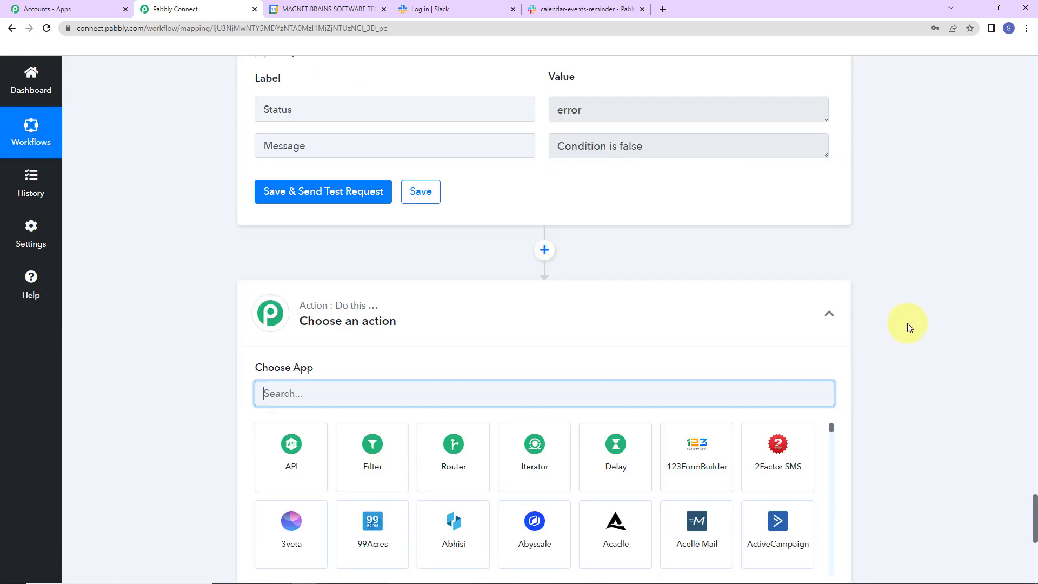
type("slack")
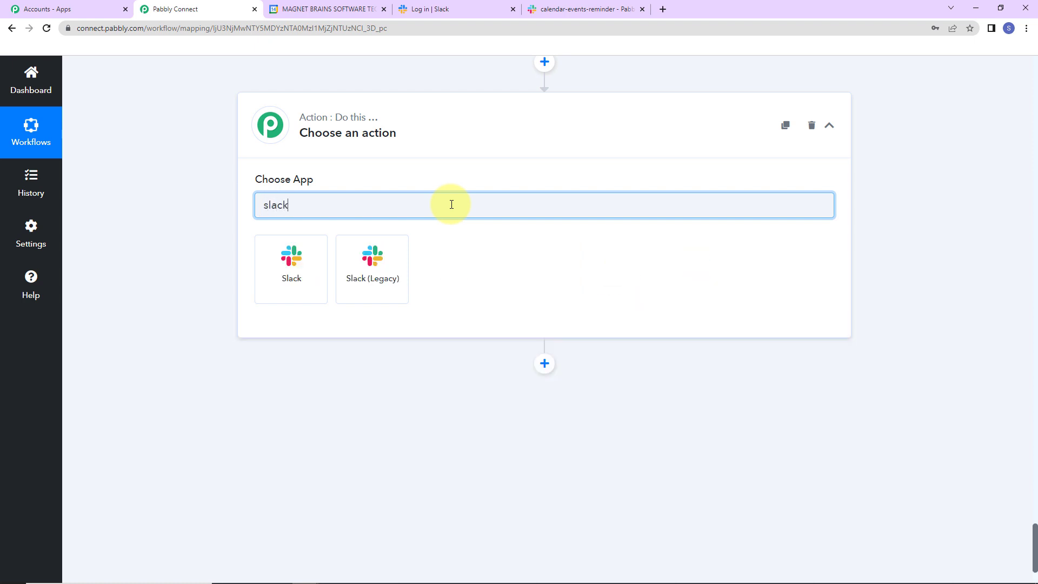
left_click(277, 293)
left_click(325, 263)
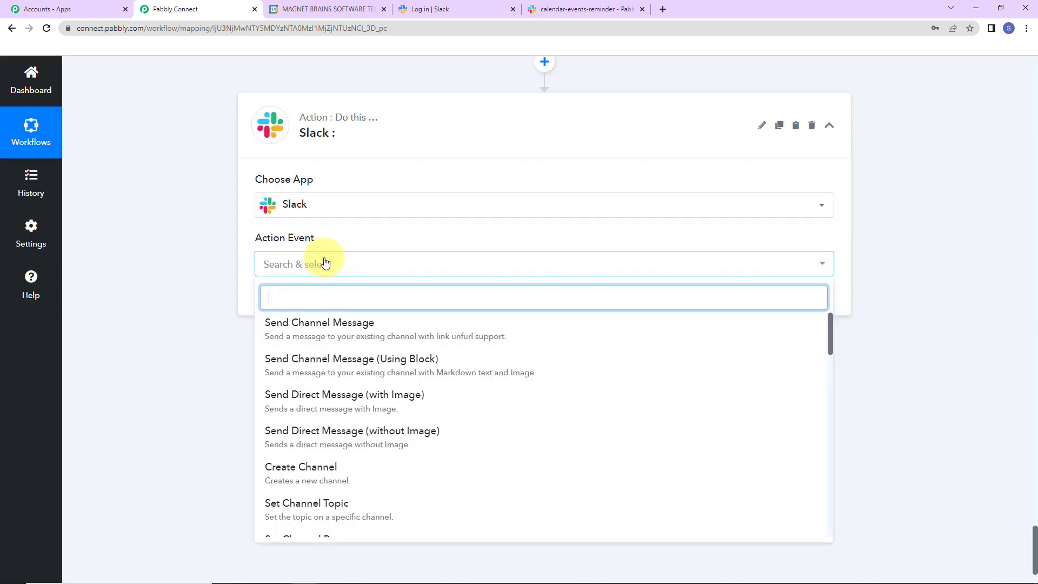
left_click(337, 323)
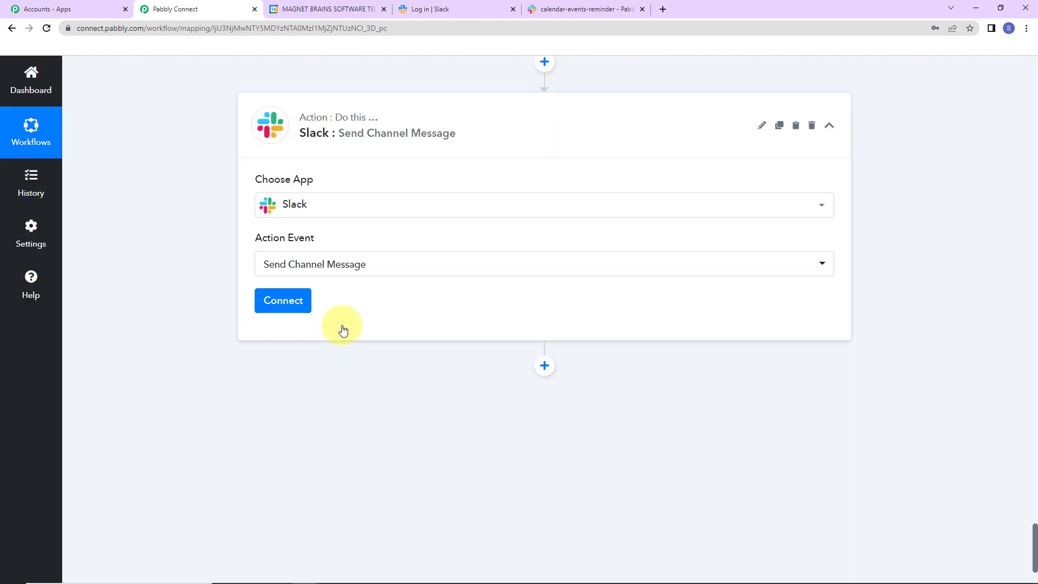
- Connect the Slack step through a new connection with token type user and allow access to the Pabbly workspace
left_click(286, 301)
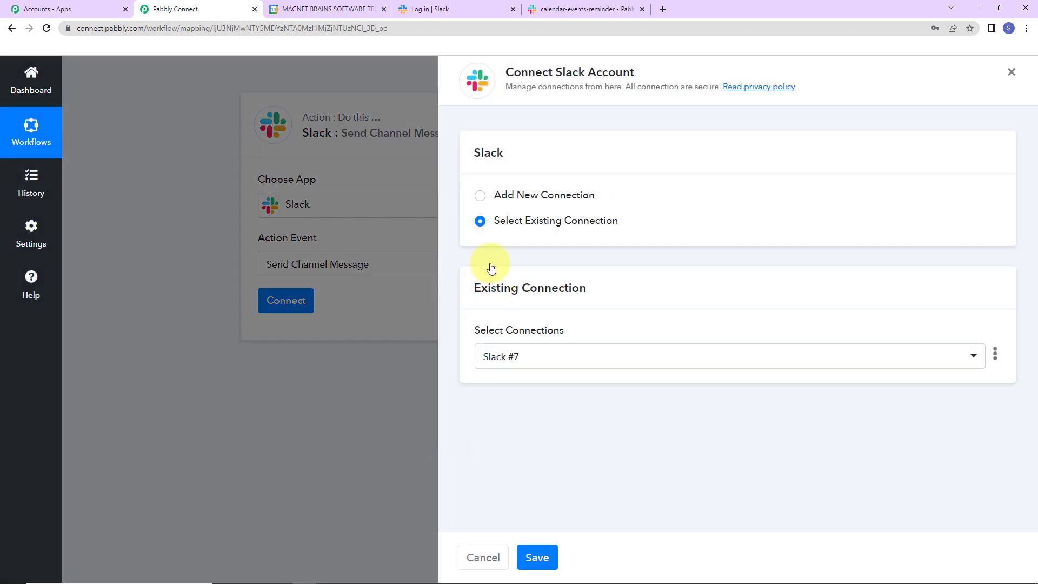
left_click(480, 195)
left_click(546, 344)
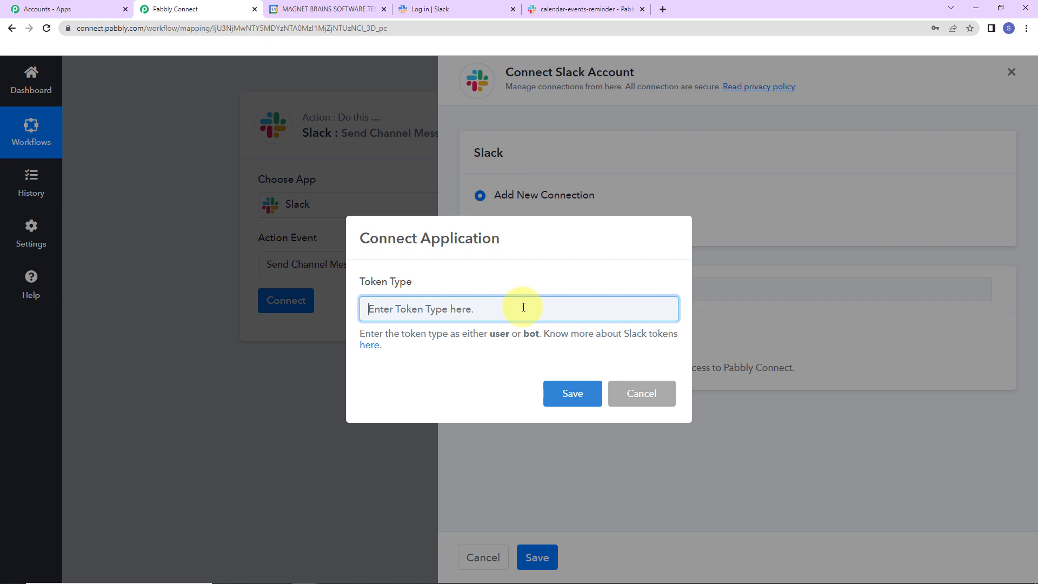
type("user")
left_click(570, 388)
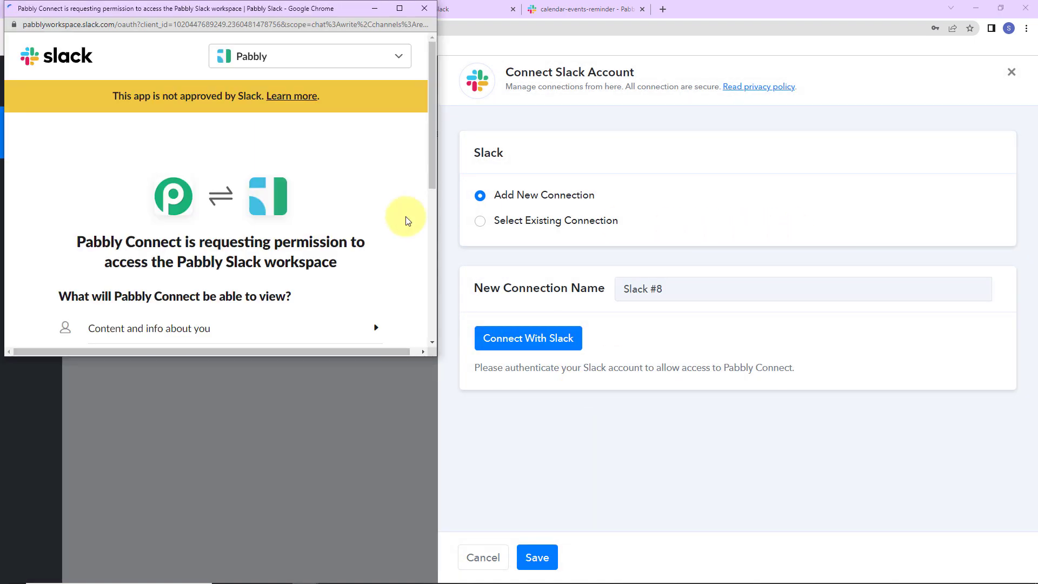
scroll(407, 221, "down", 5)
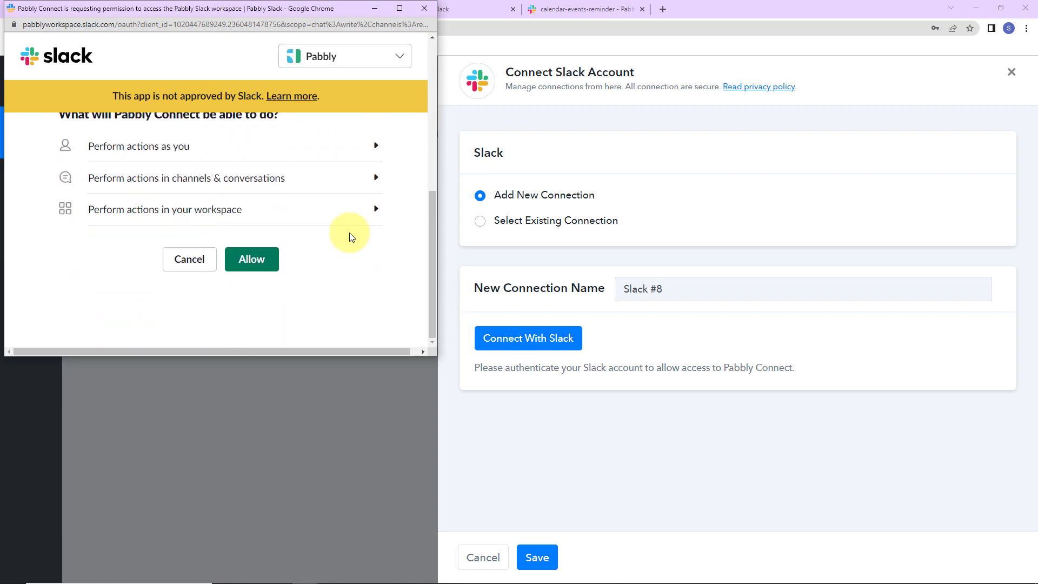
left_click(241, 265)
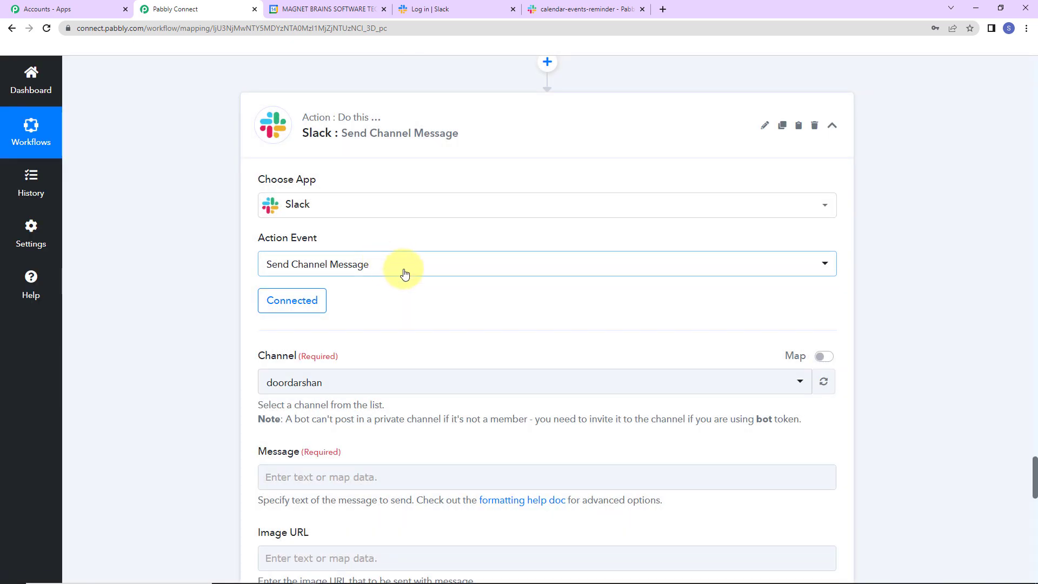
- Switch to Slack and examine the available workspaces and the Pabbly workspace's channel list for the reminder channel
scroll(405, 274, "down", 2)
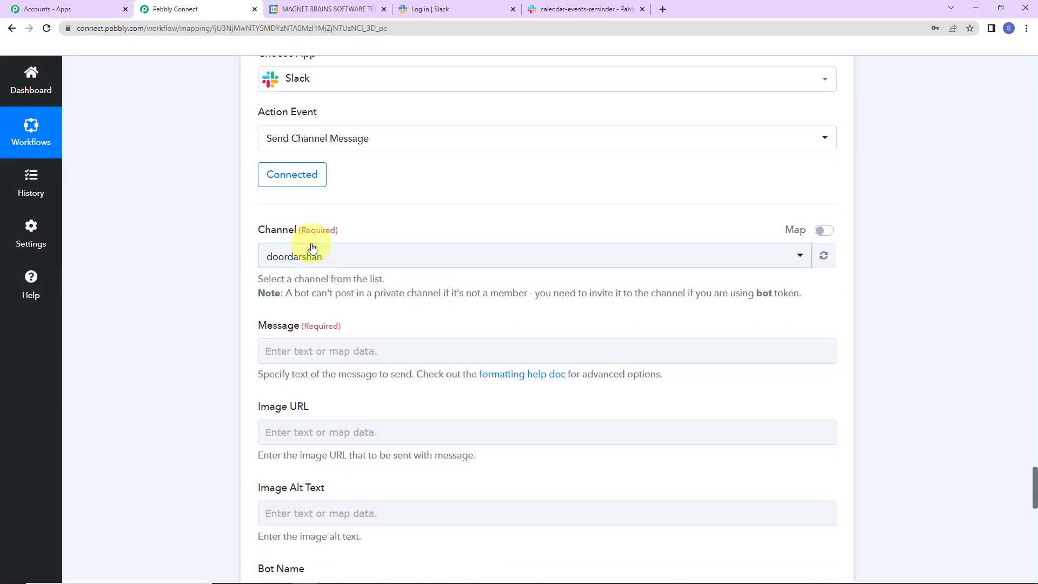
left_click(289, 351)
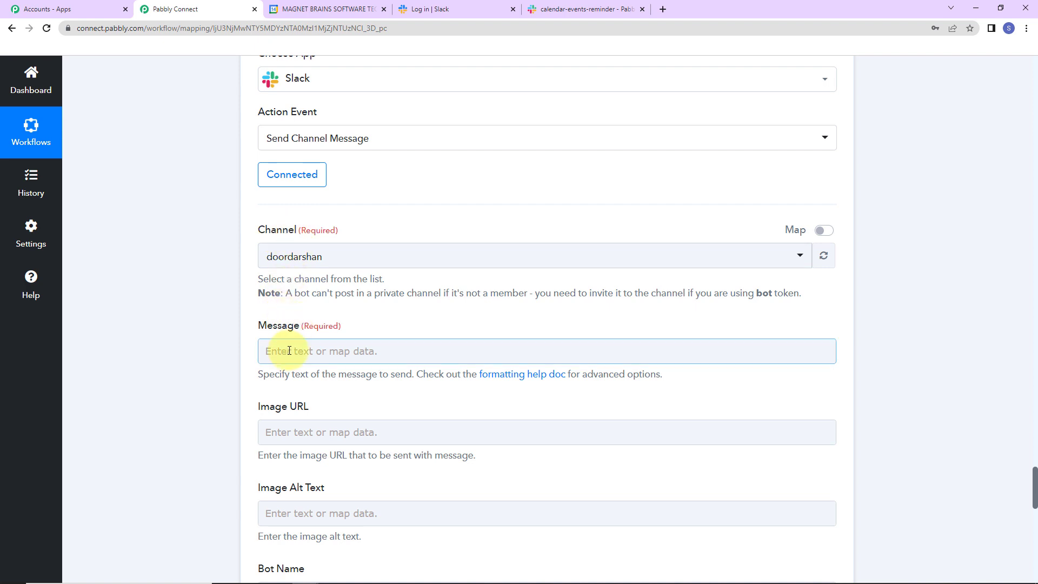
left_click(459, 11)
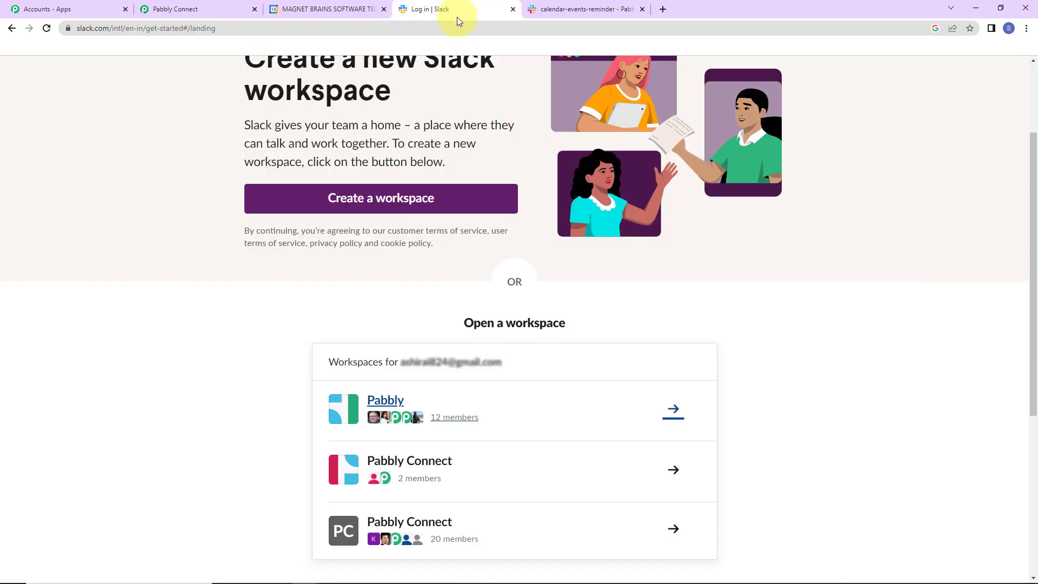
scroll(789, 449, "down", 5)
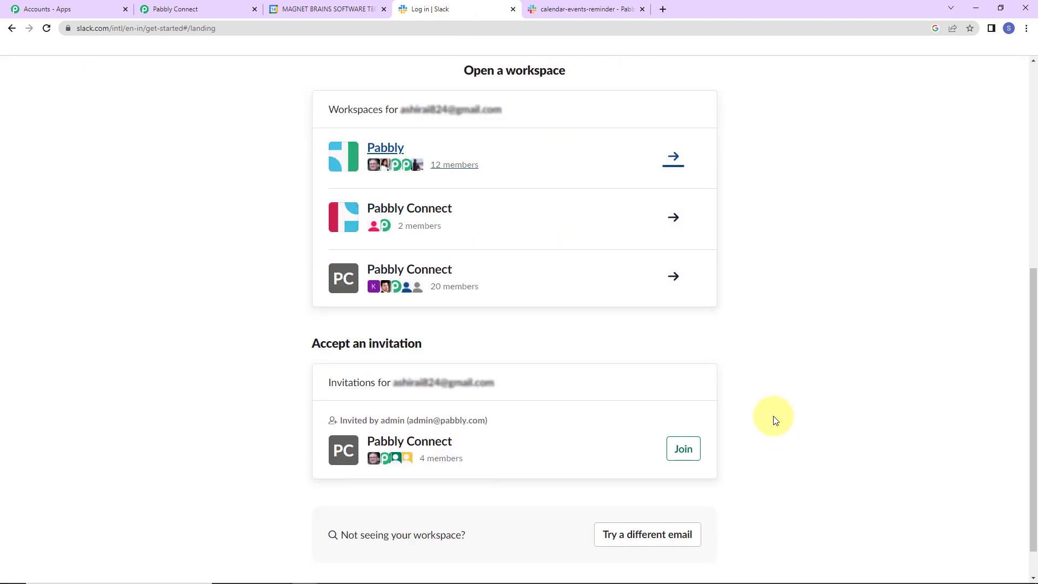
left_click(570, 130)
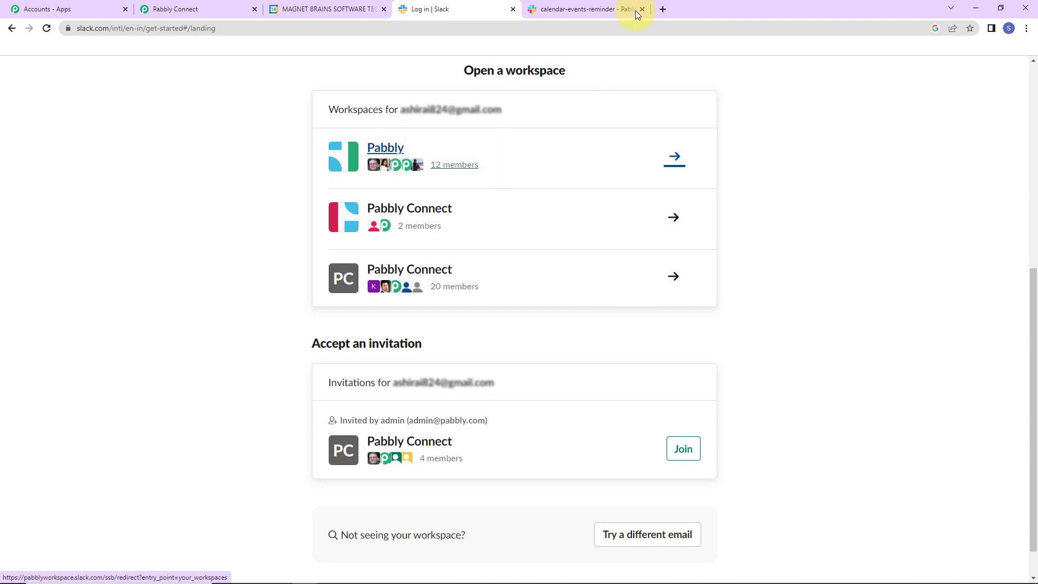
left_click(584, 14)
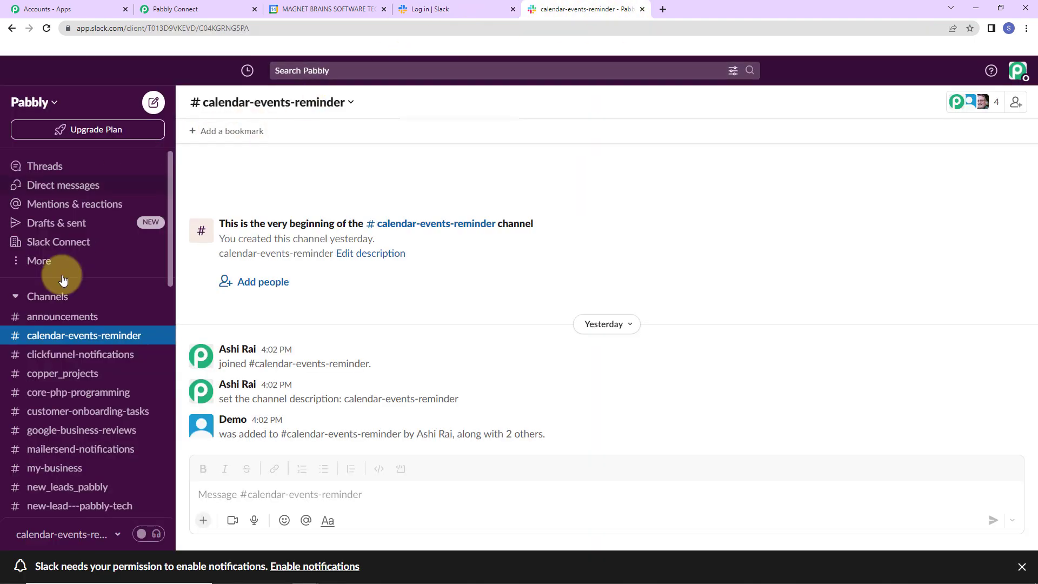
scroll(53, 305, "down", 3)
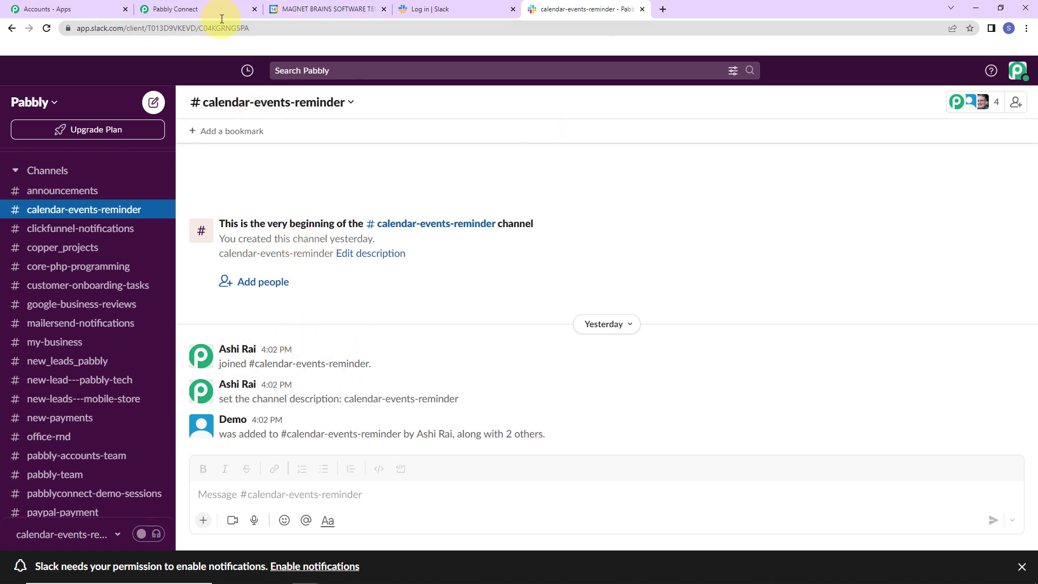
- Return to Pabbly Connect and set the Slack message's channel to calendar-events-reminder
left_click(190, 9)
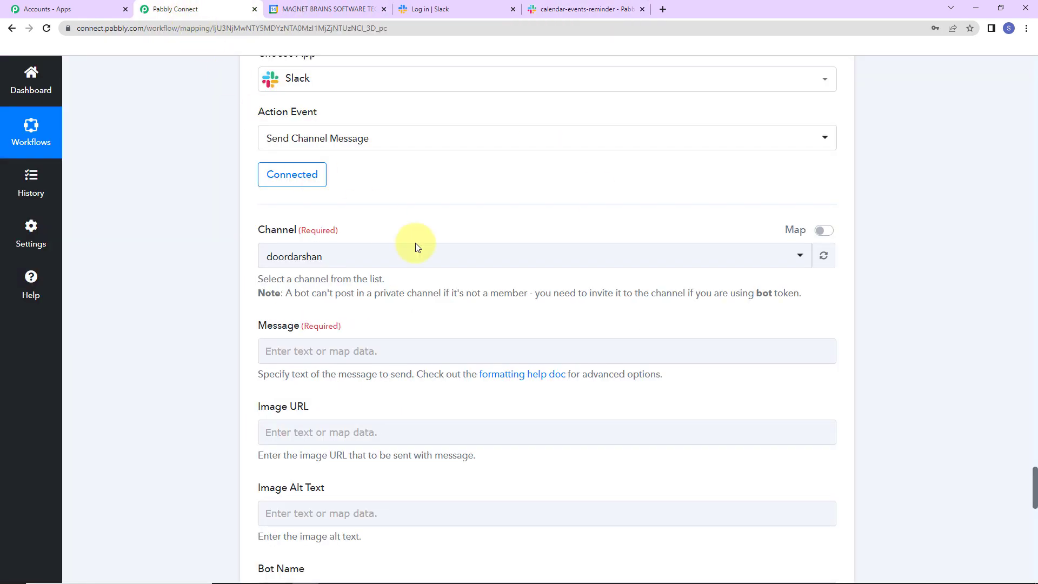
left_click(367, 258)
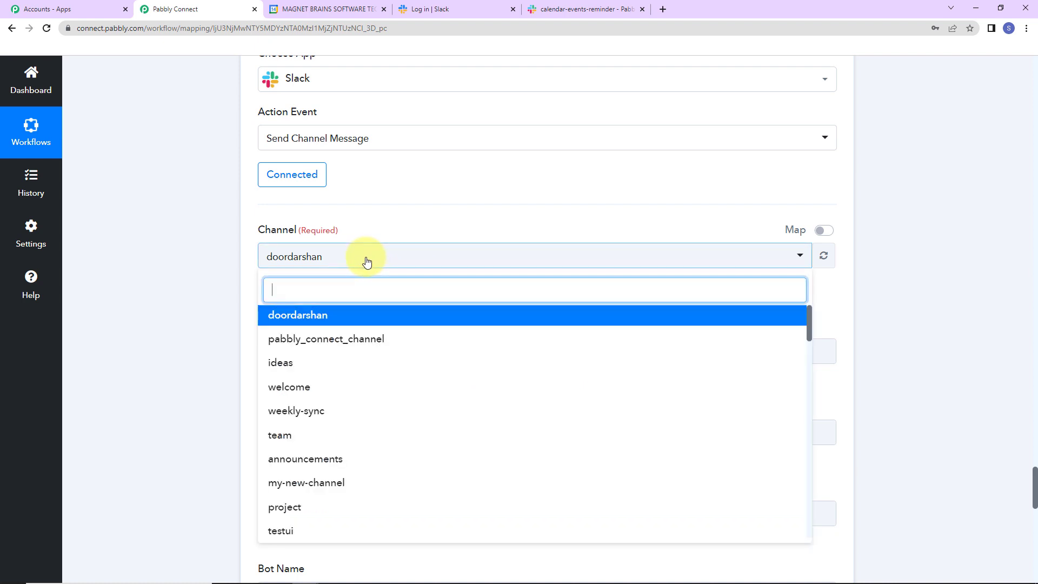
type("cale")
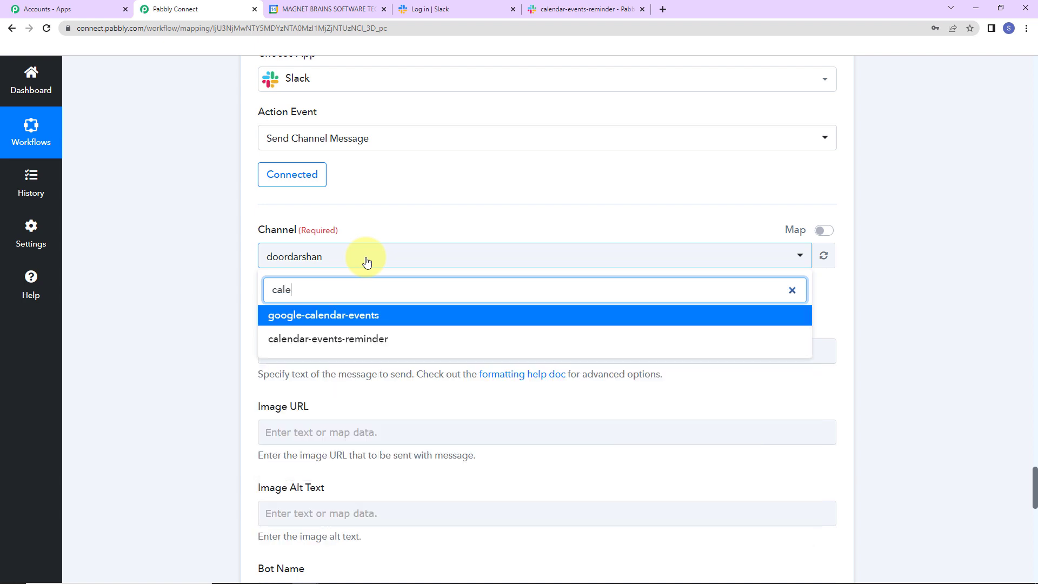
left_click(352, 339)
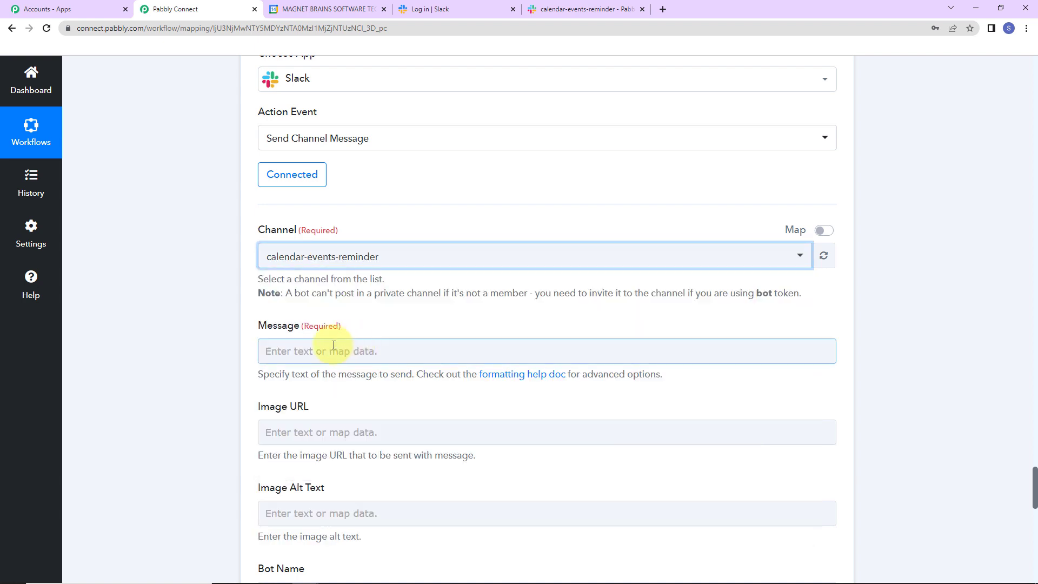
- Start the Slack message with the heading "Upcoming Event Reminder:" and add an "Event:" label below a blank line
left_click(401, 353)
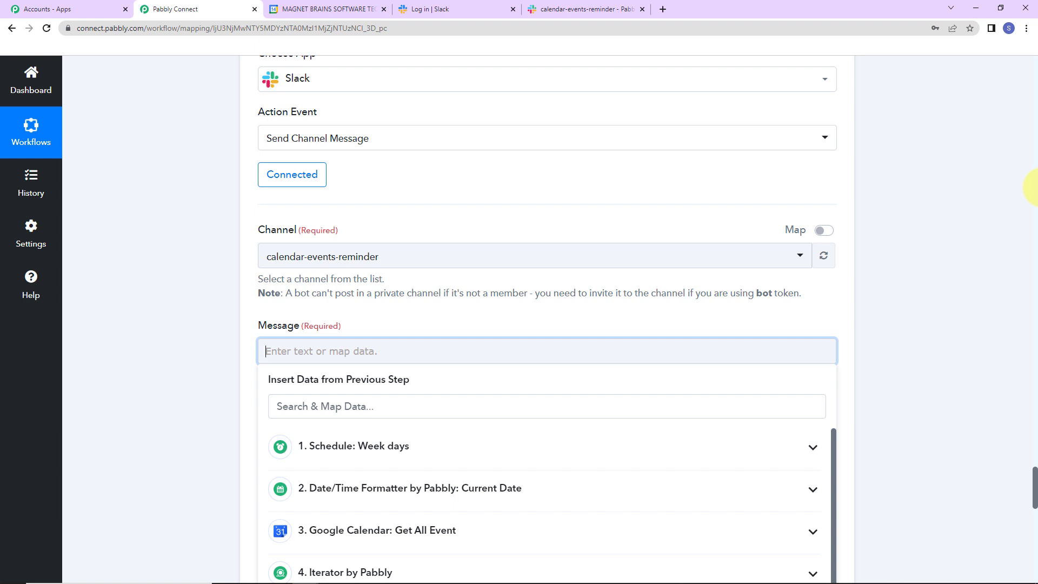
type("Upcoming ")
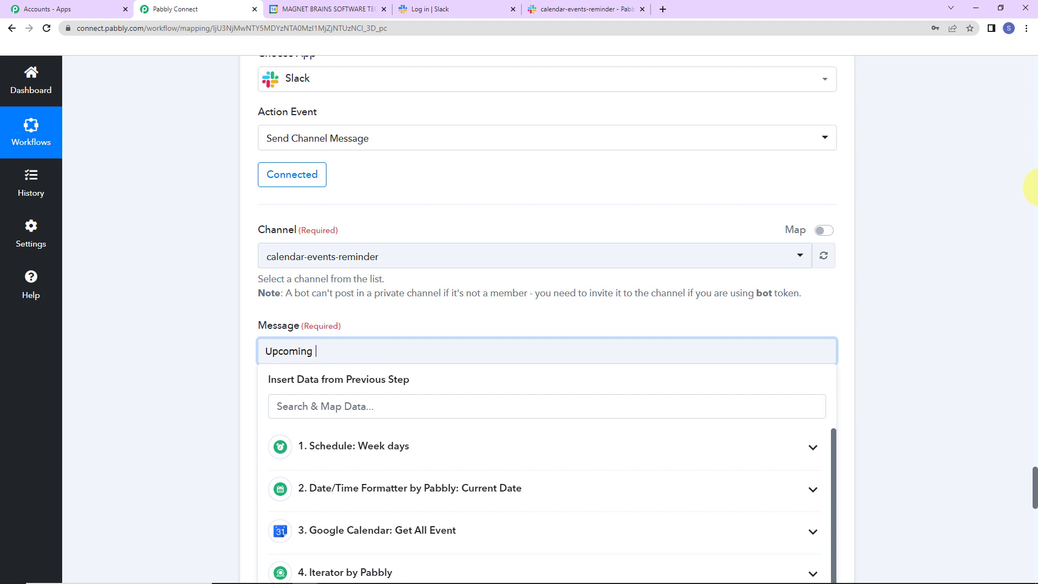
type("Event Reminder:")
key("Return")
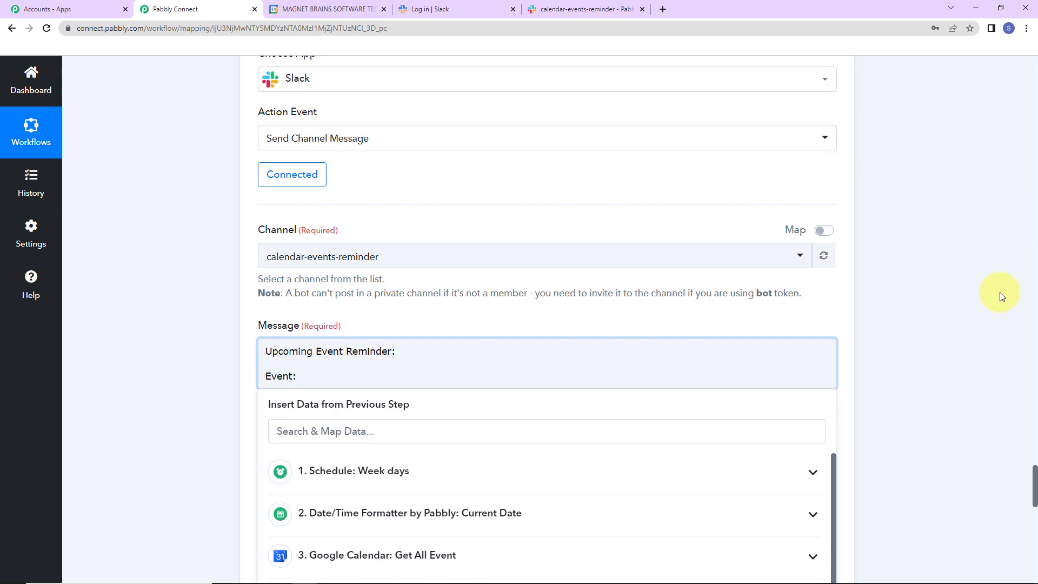
- Map the event Summary from the Iterator step after the "Event:" label in the Slack message
scroll(1034, 497, "down", 1)
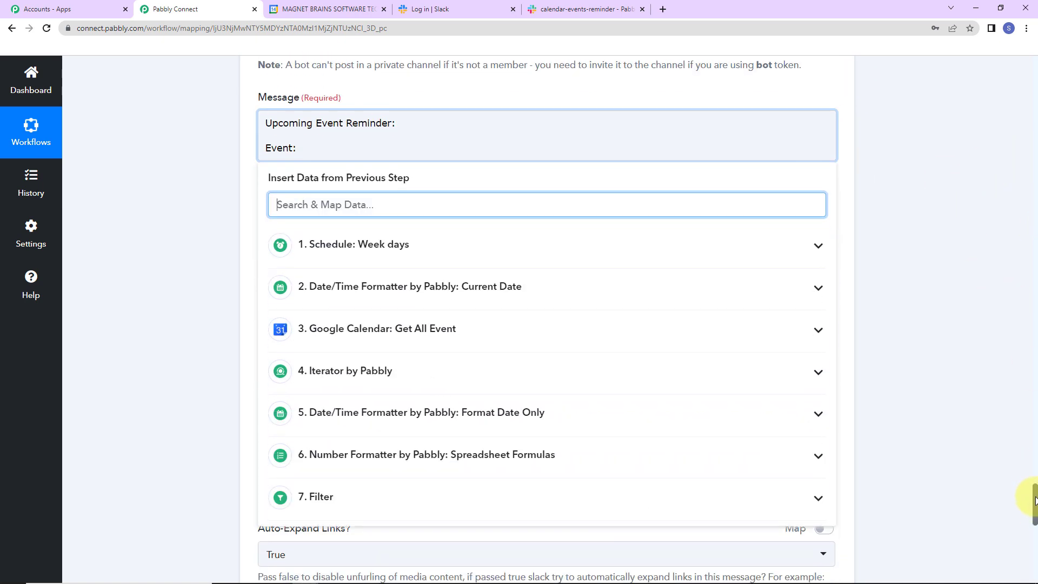
left_click(431, 374)
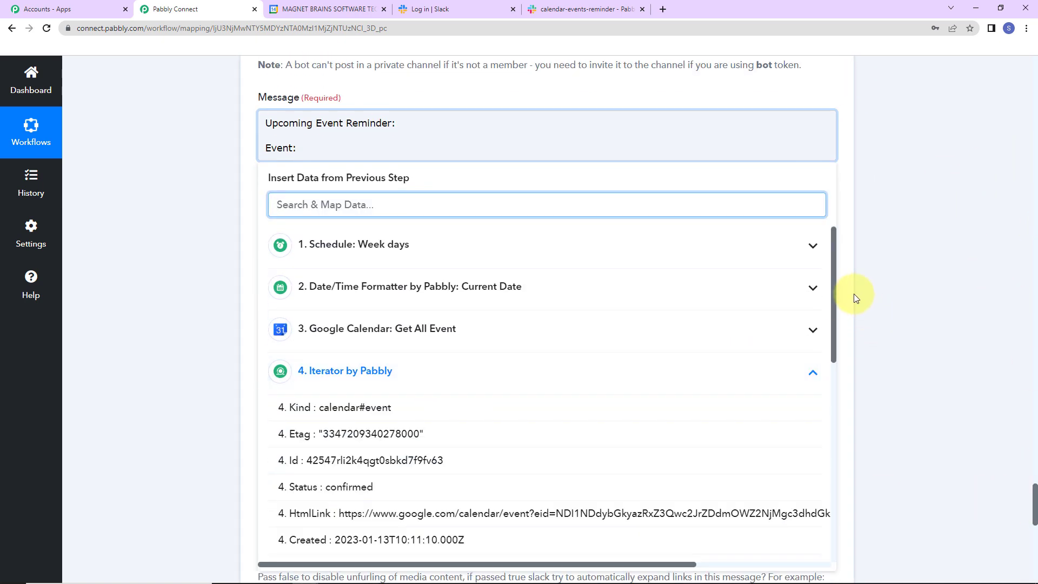
left_click_drag(832, 271, 835, 459)
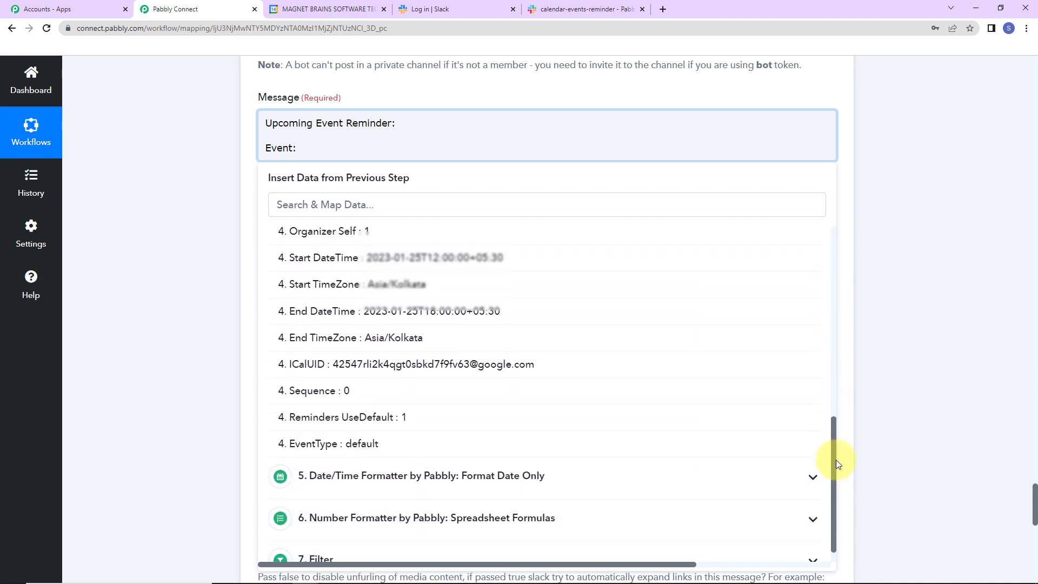
scroll(357, 319, "up", 4)
left_click(400, 339)
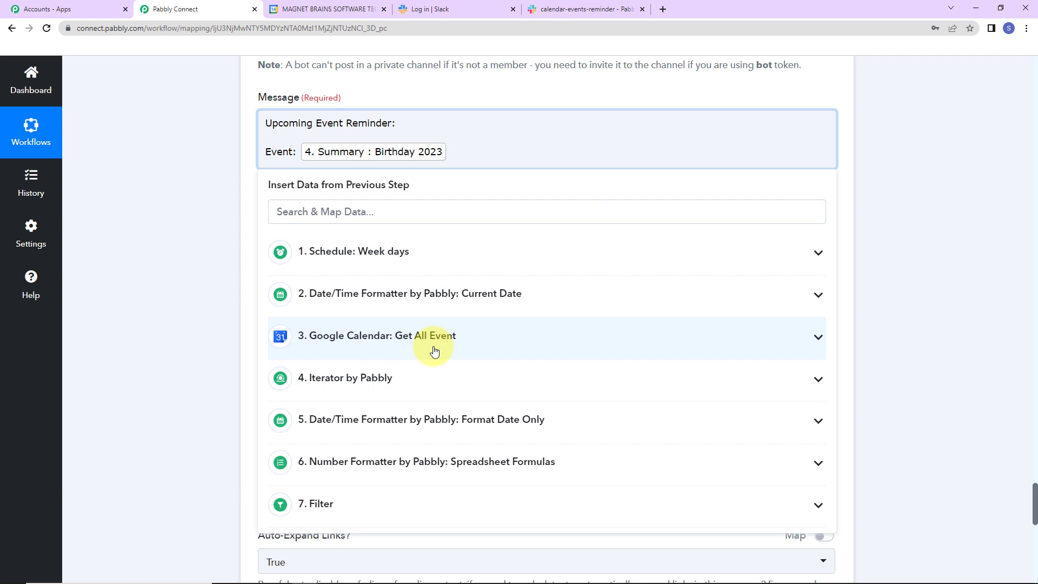
- Add a "Start Date:" line to the Slack message and map the Iterator's Start DateTime to it
key("Return")
type("Start")
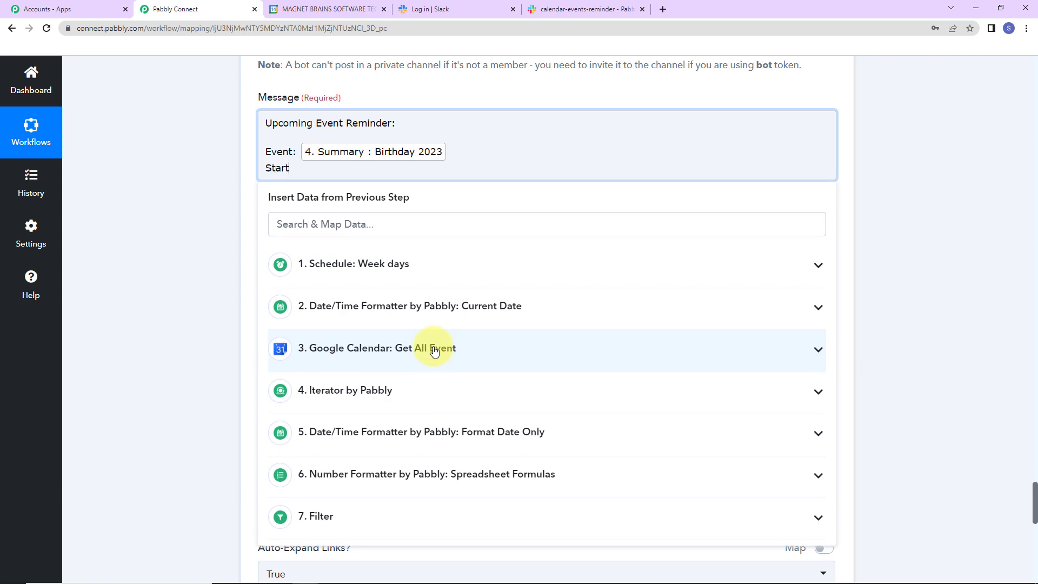
type(" Dte:")
left_click(427, 390)
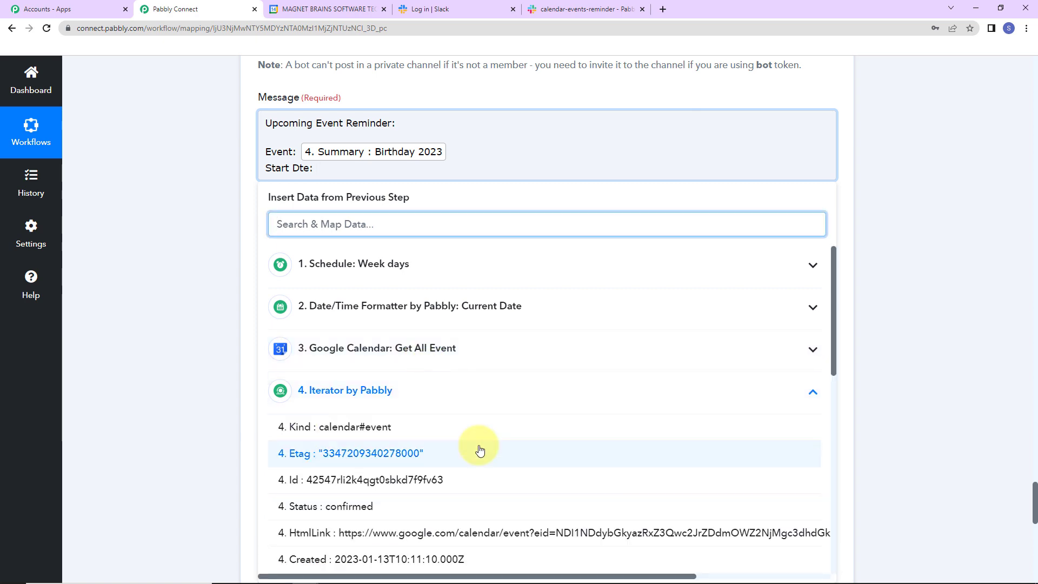
scroll(480, 450, "down", 2)
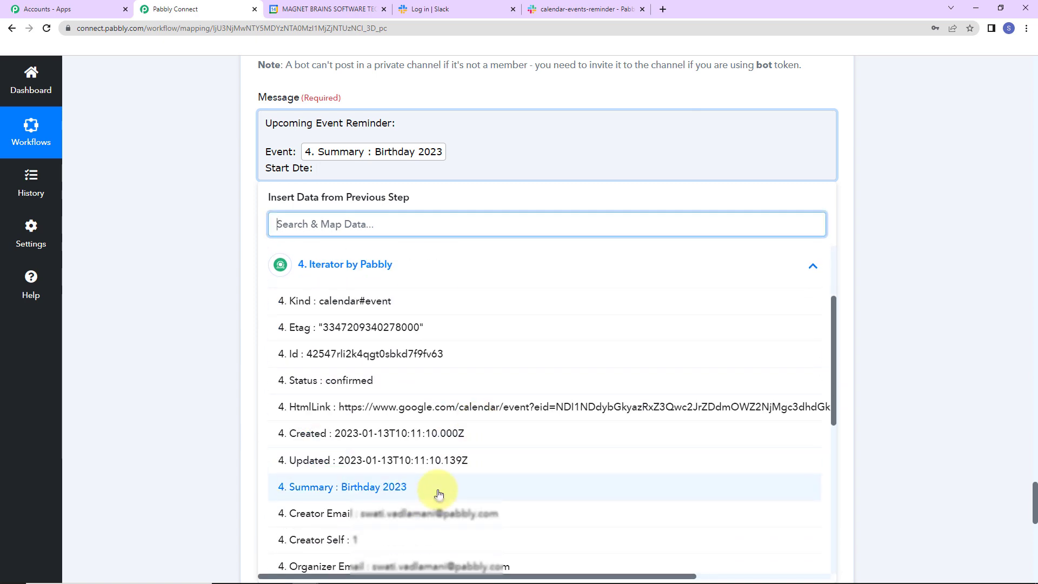
scroll(437, 494, "down", 2)
left_click(420, 492)
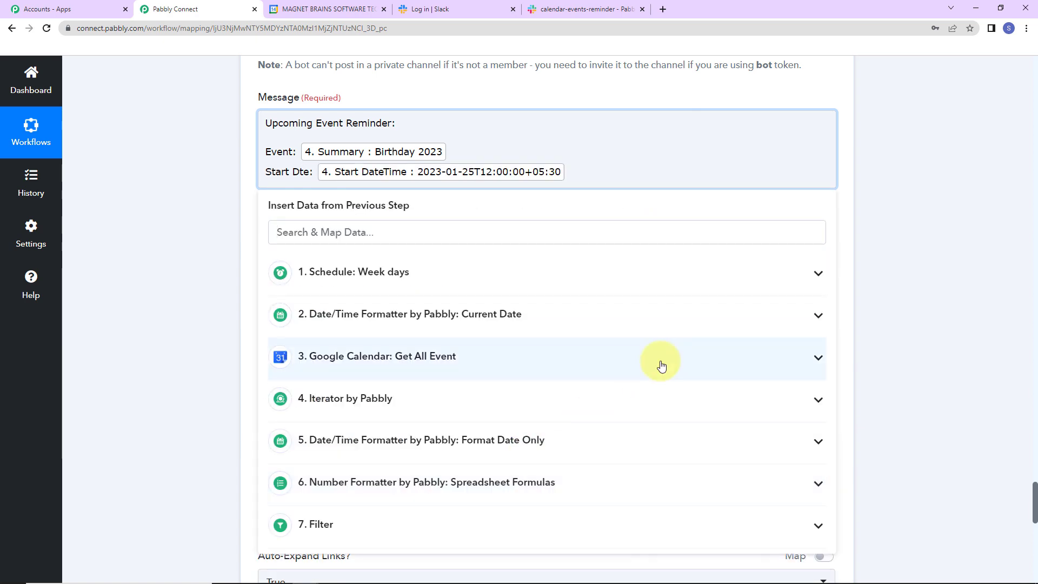
- Add an "End Date:" line to the Slack message and map the Iterator's End DateTime to it
key("Return")
type("e")
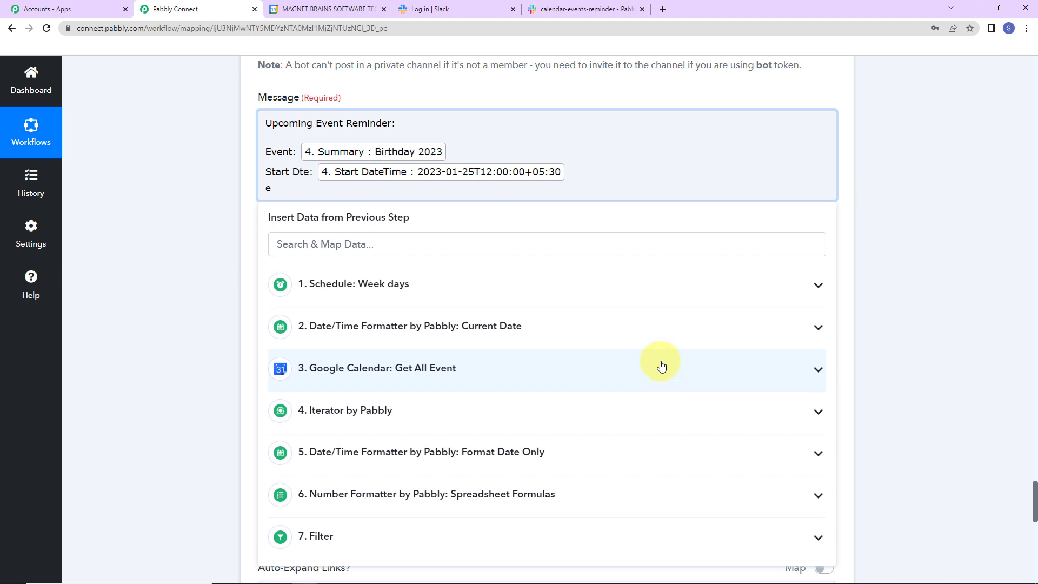
key("BackSpace")
type("End Date:")
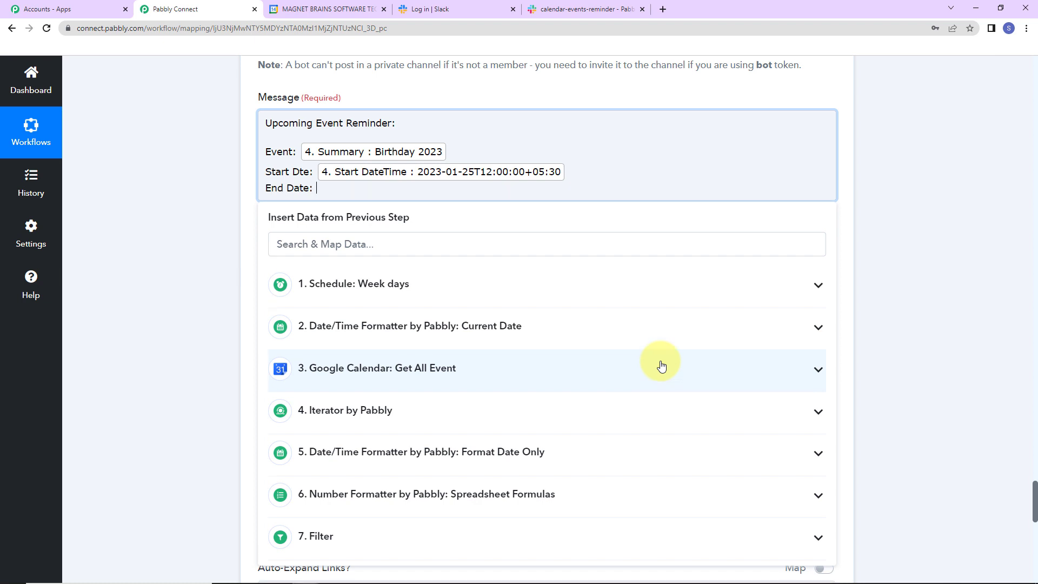
left_click(417, 422)
scroll(439, 472, "down", 10)
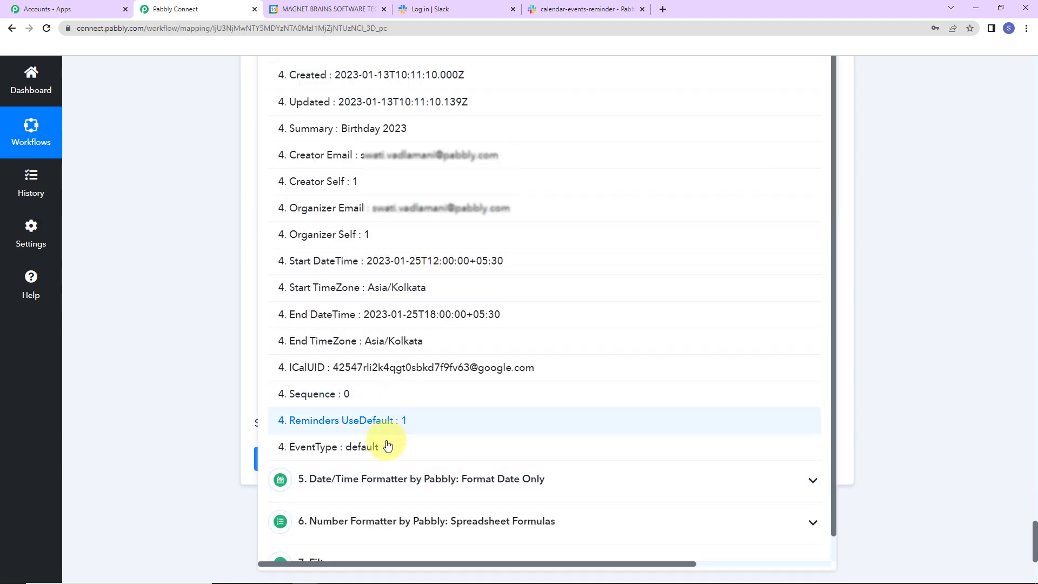
left_click(340, 316)
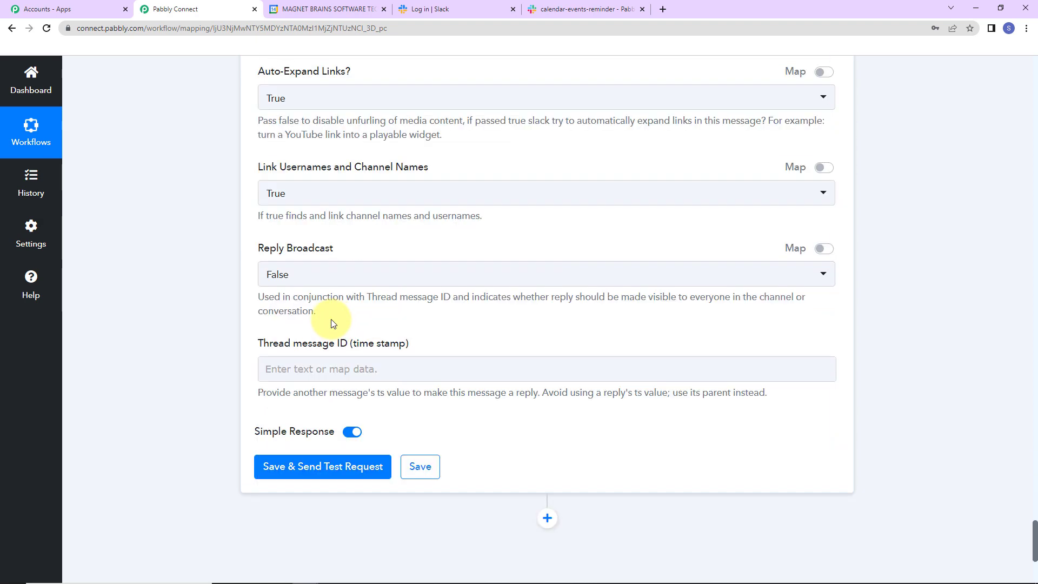
left_click(175, 395)
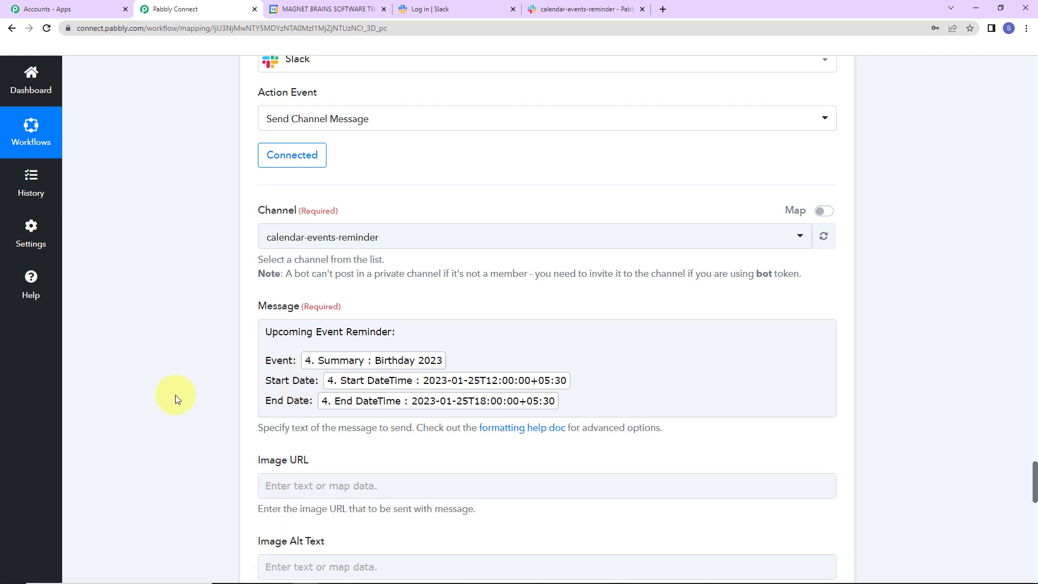
- Save the Slack step with a test request, and check the message text in the response and in the Slack channel
scroll(175, 394, "down", 7)
scroll(175, 395, "down", 9)
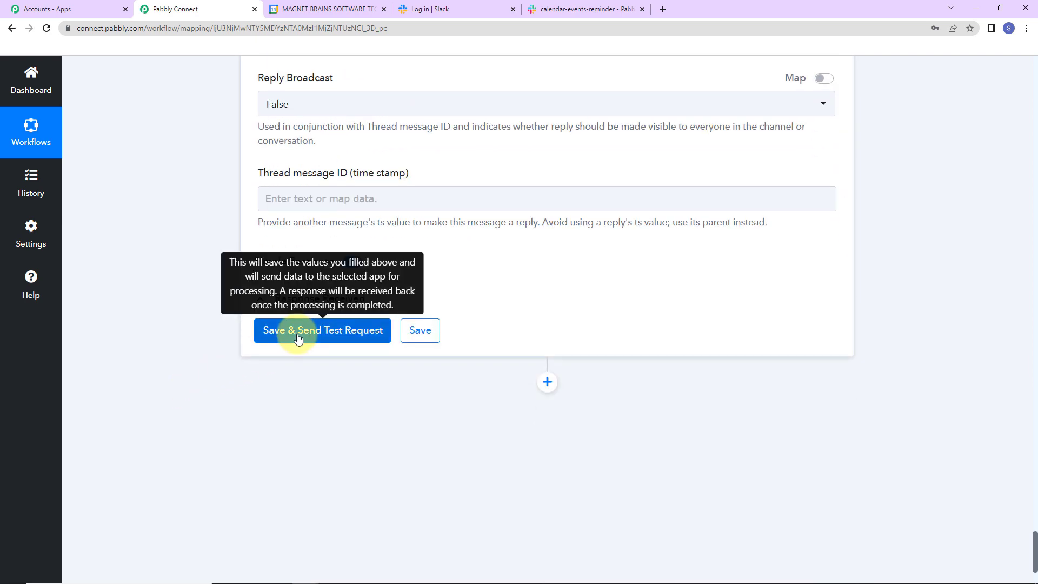
left_click(298, 339)
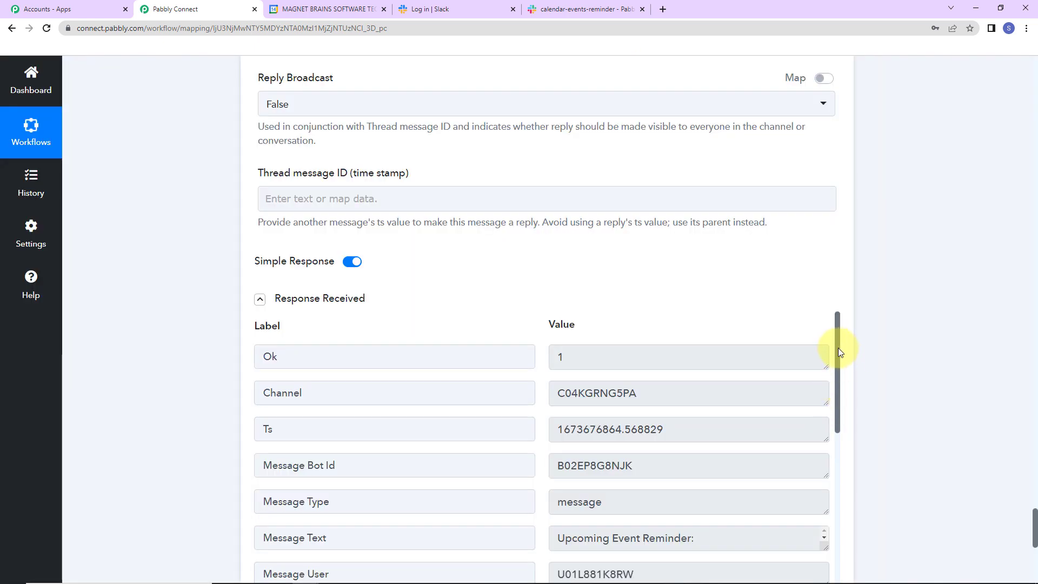
left_click_drag(838, 348, 836, 422)
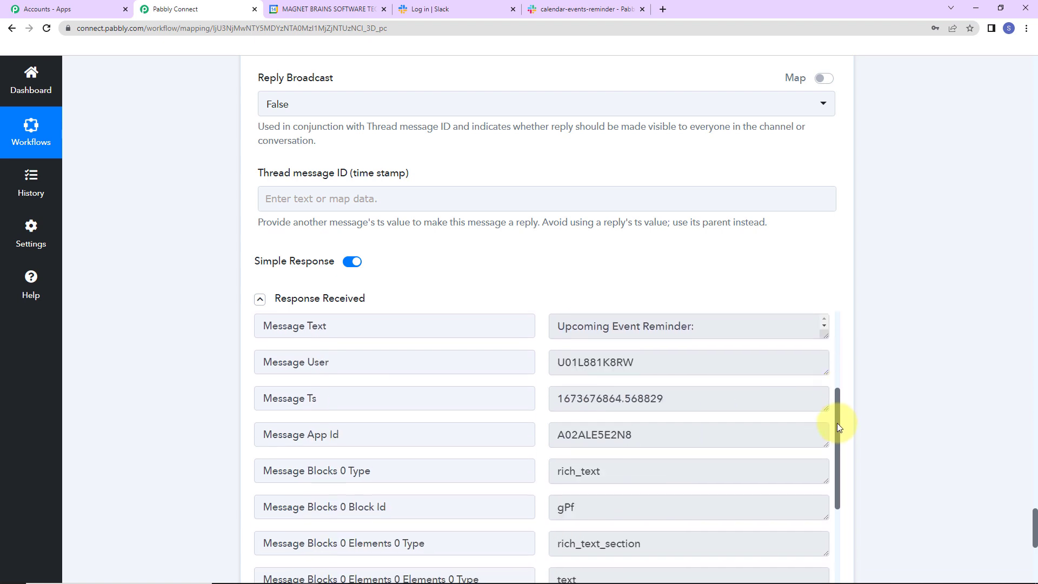
left_click_drag(826, 338, 822, 440)
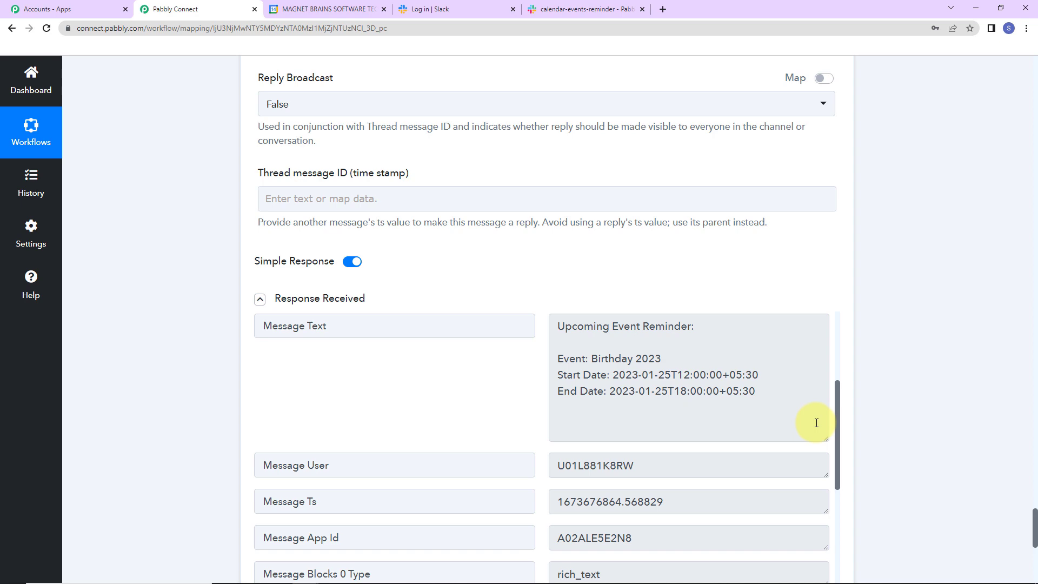
key("ctrl+5")
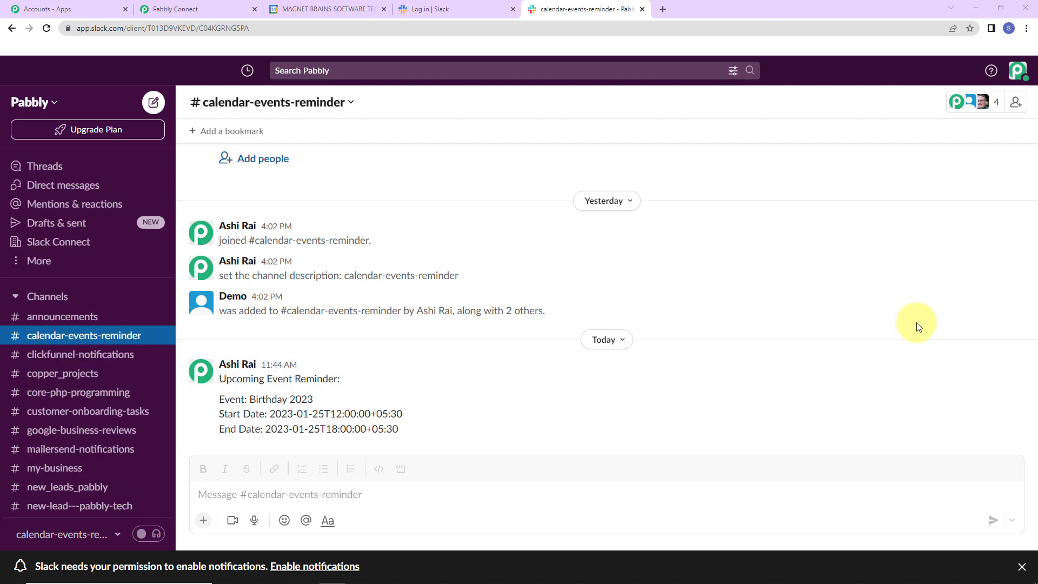
- Switch to Google Calendar and create an event titled "15th Jan Special" on January 15, 2023, from 12:30pm to 1:30pm
left_click(304, 10)
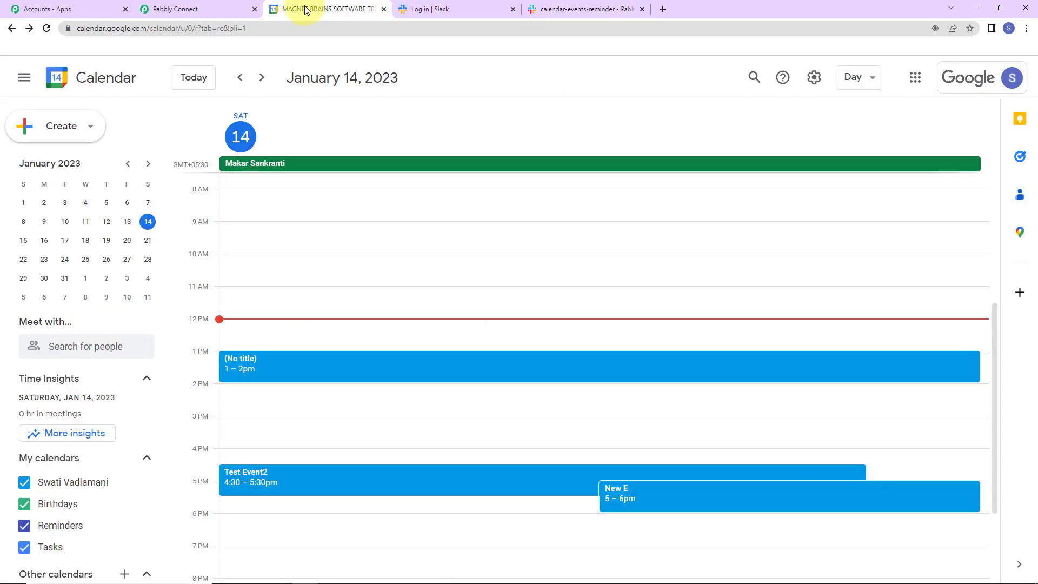
left_click(23, 240)
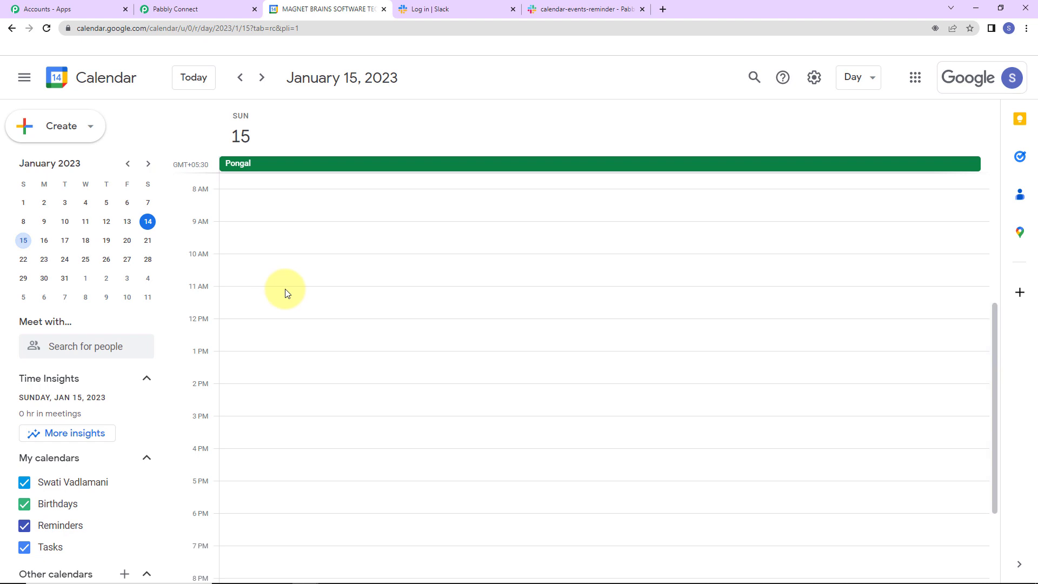
left_click(58, 125)
left_click(76, 162)
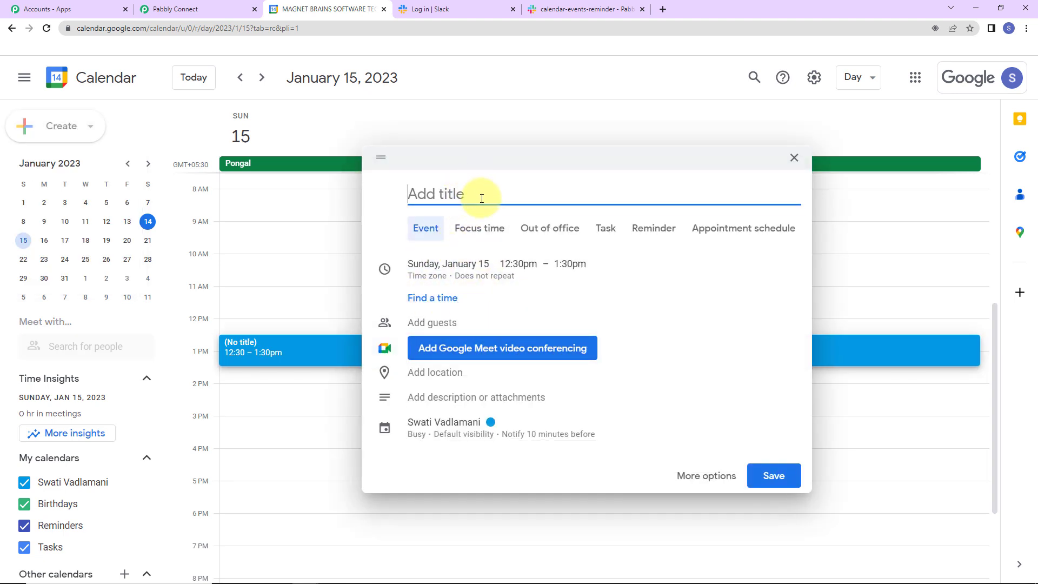
type("15th Jan Special")
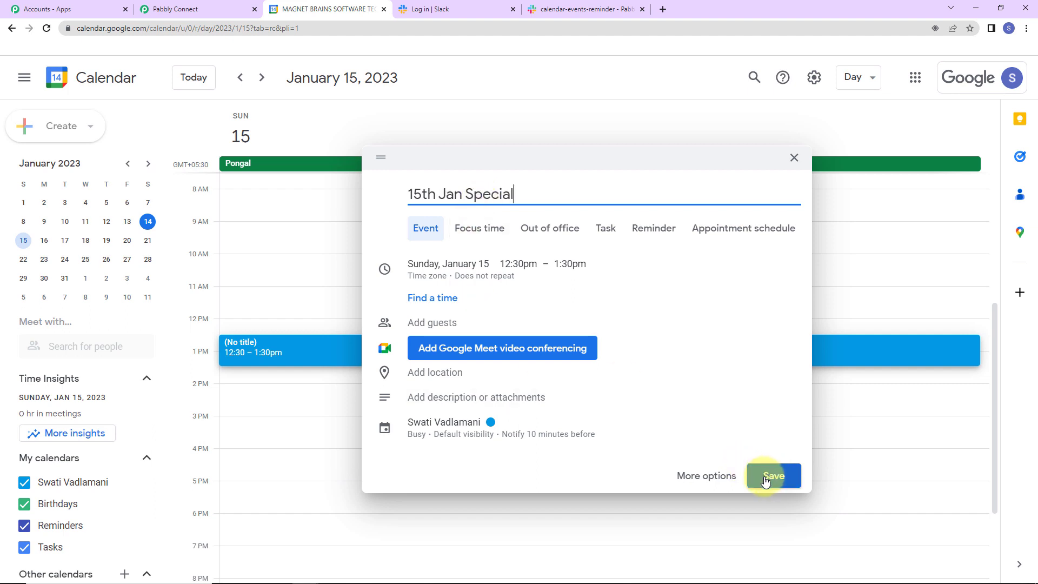
key("Return")
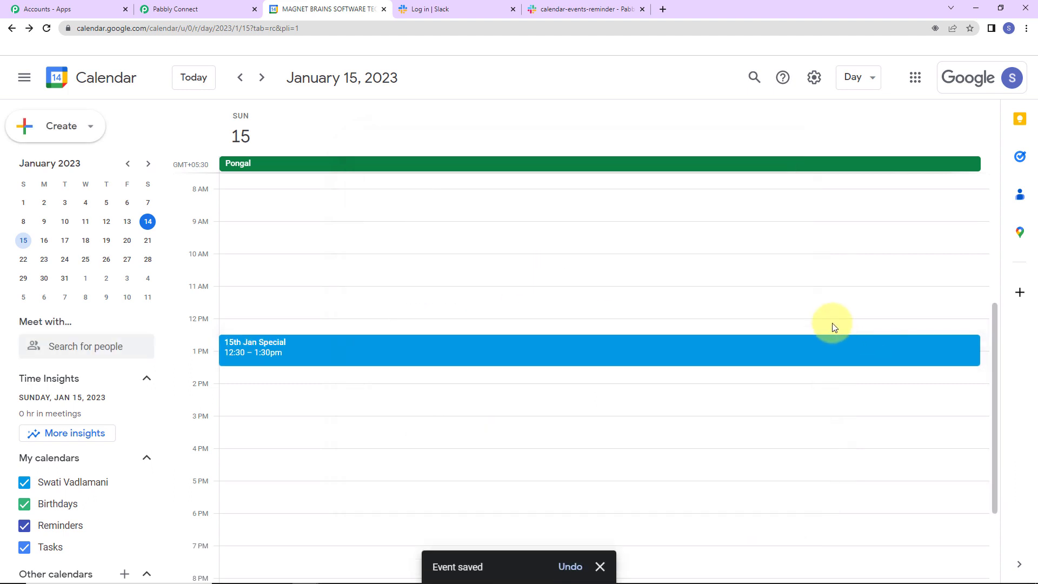
- Return to Pabbly Connect, set the Saturday schedule trigger's time to 12:02 PM and save it
left_click(169, 9)
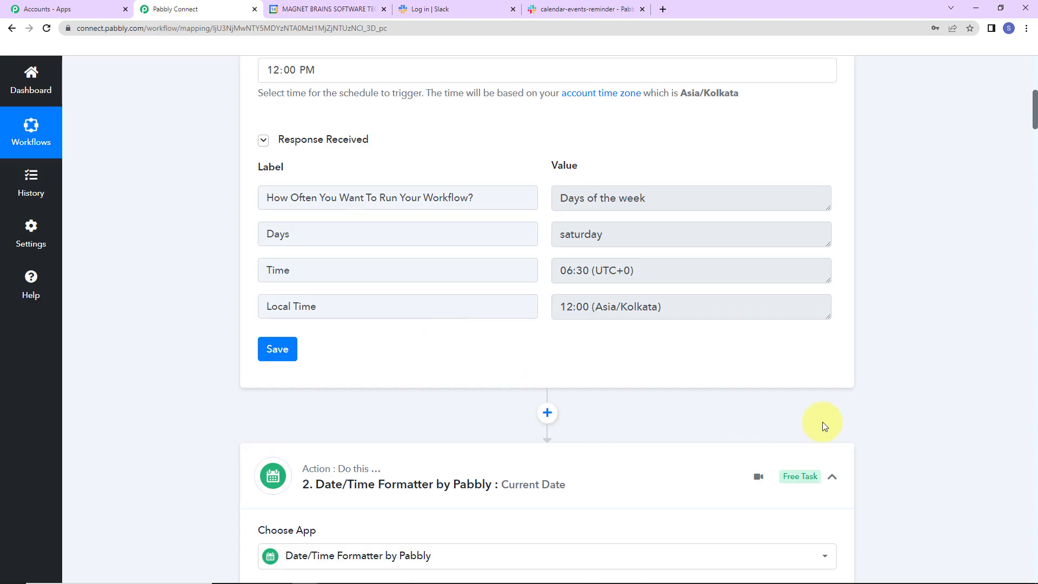
scroll(977, 448, "up", 5)
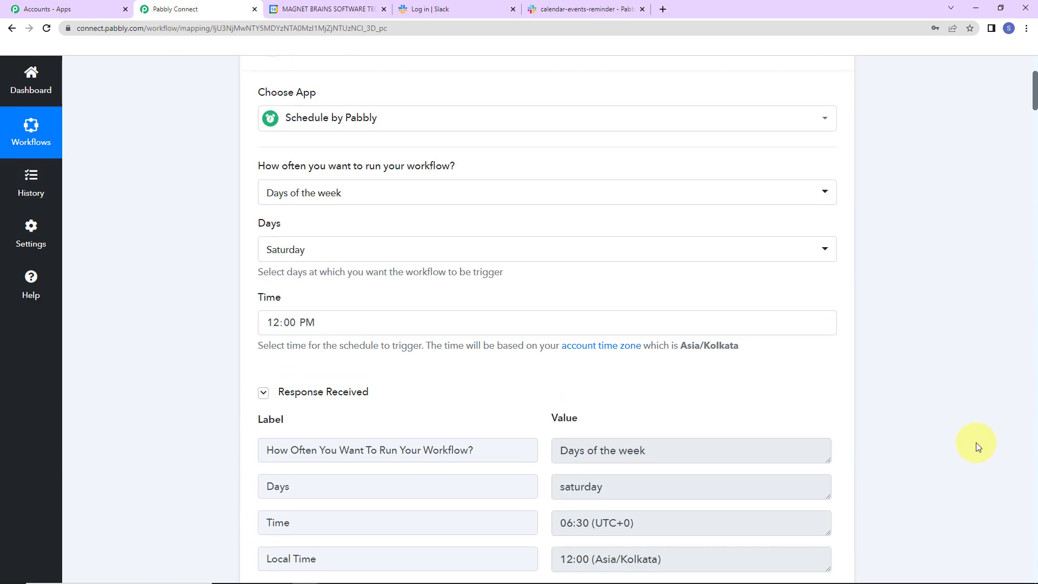
left_click(286, 322)
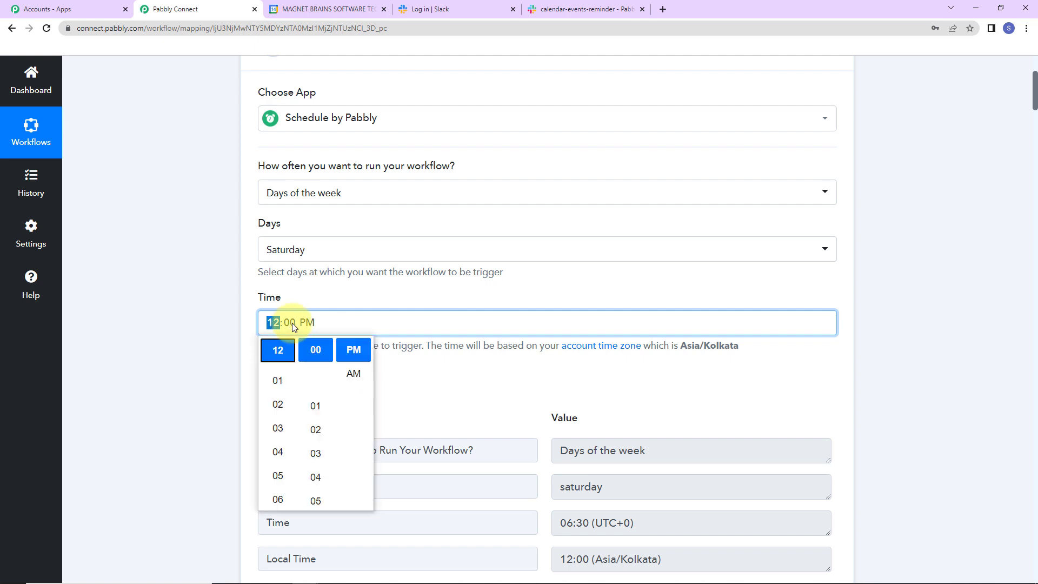
left_click(327, 427)
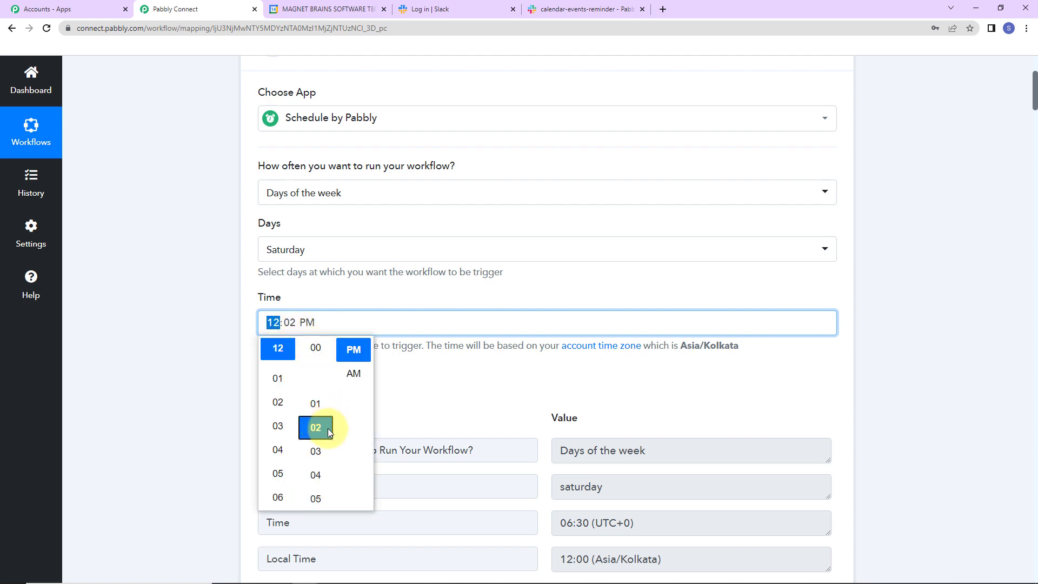
left_click(228, 357)
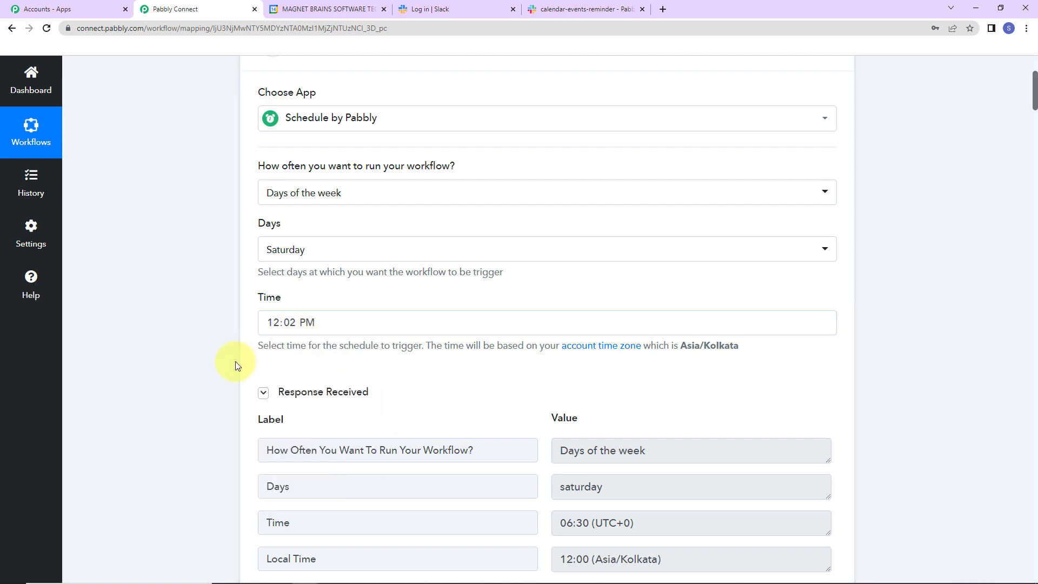
scroll(232, 382, "down", 5)
left_click(278, 349)
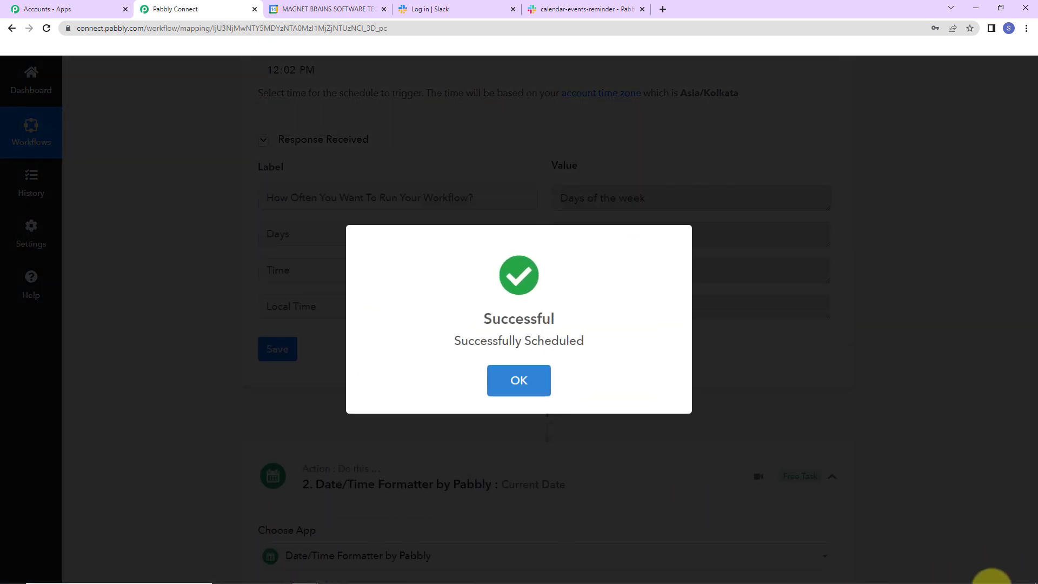
mouse_move(989, 579)
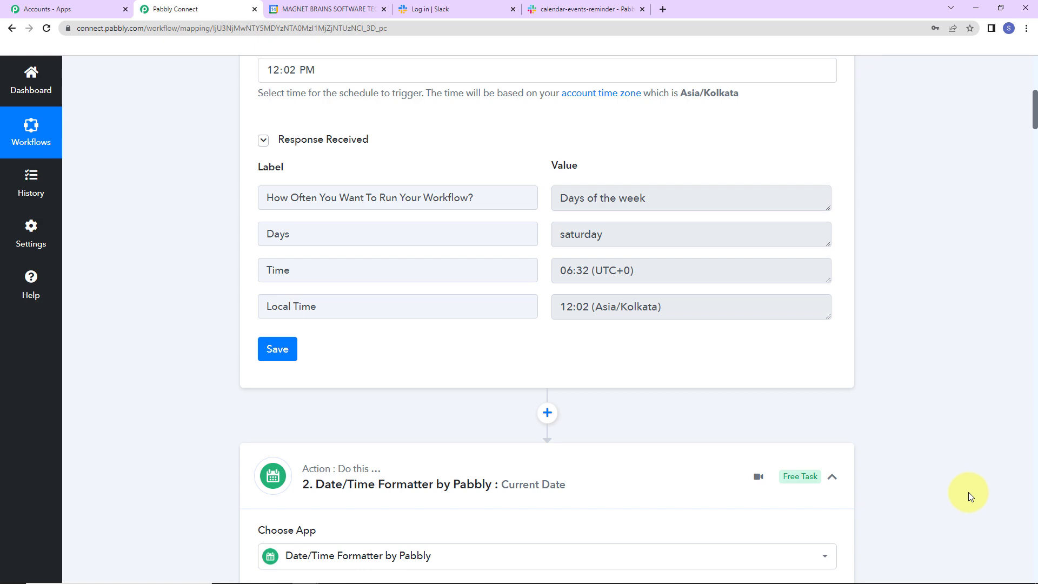
- Switch to Slack and check the calendar-events-reminder channel for the scheduled reminder about the 15th Jan Special event
left_click(584, 9)
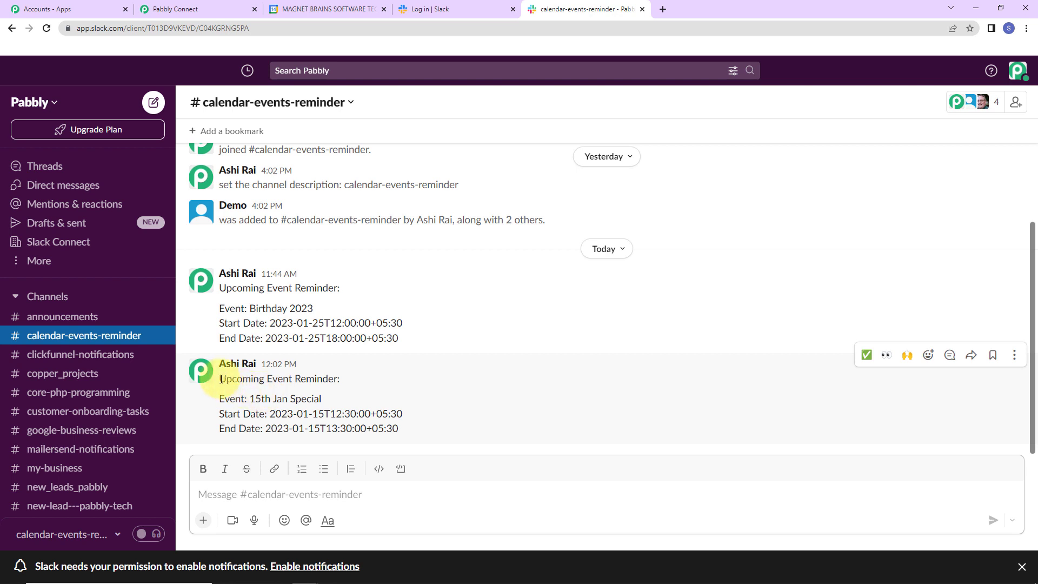
left_click_drag(221, 379, 416, 437)
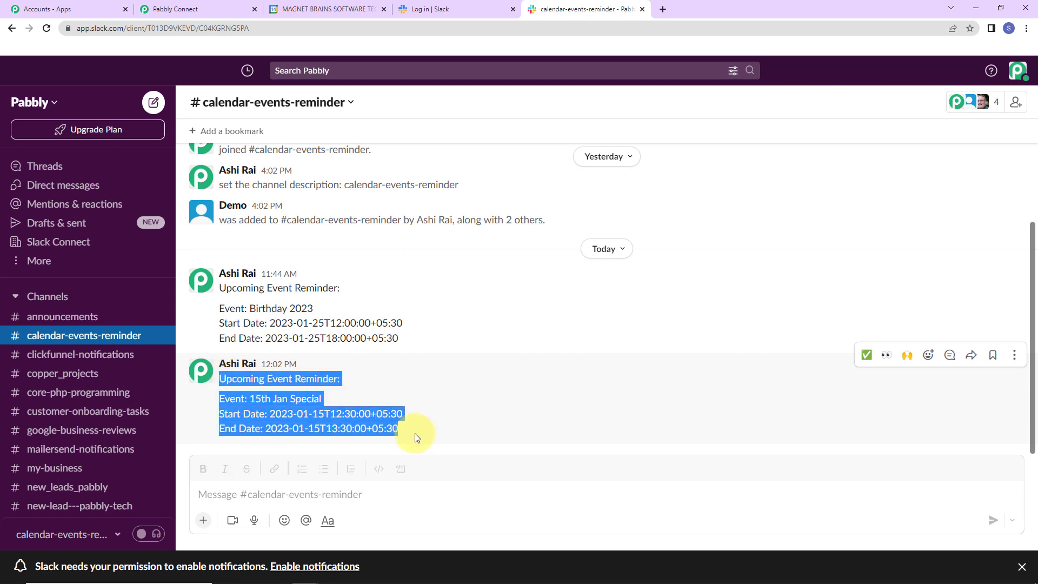
- Return to Pabbly Connect and collapse the Schedule trigger, the Current Date formatter and the Google Calendar Get All Event step while reviewing them
left_click(471, 433)
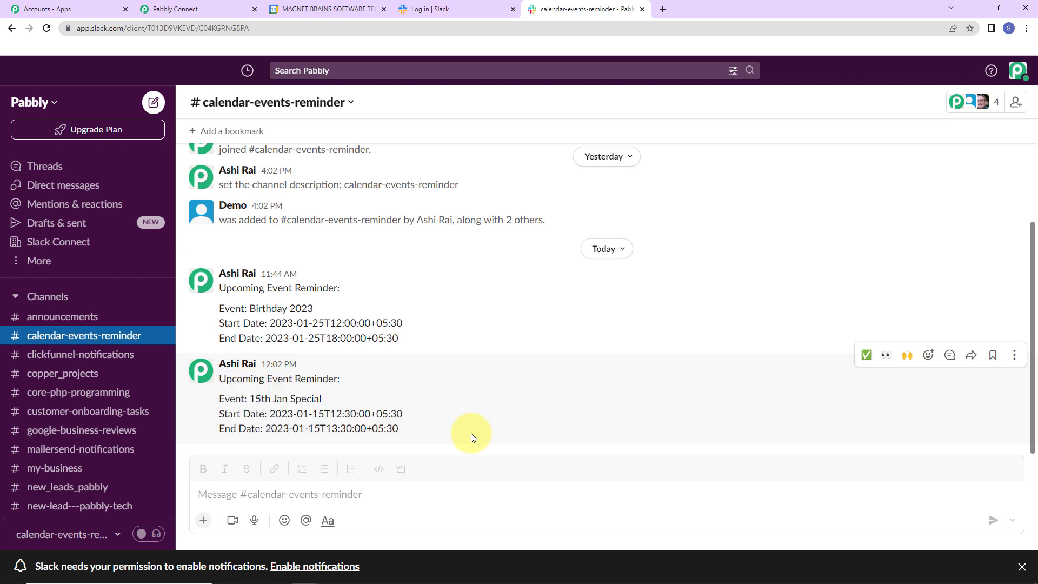
left_click(206, 8)
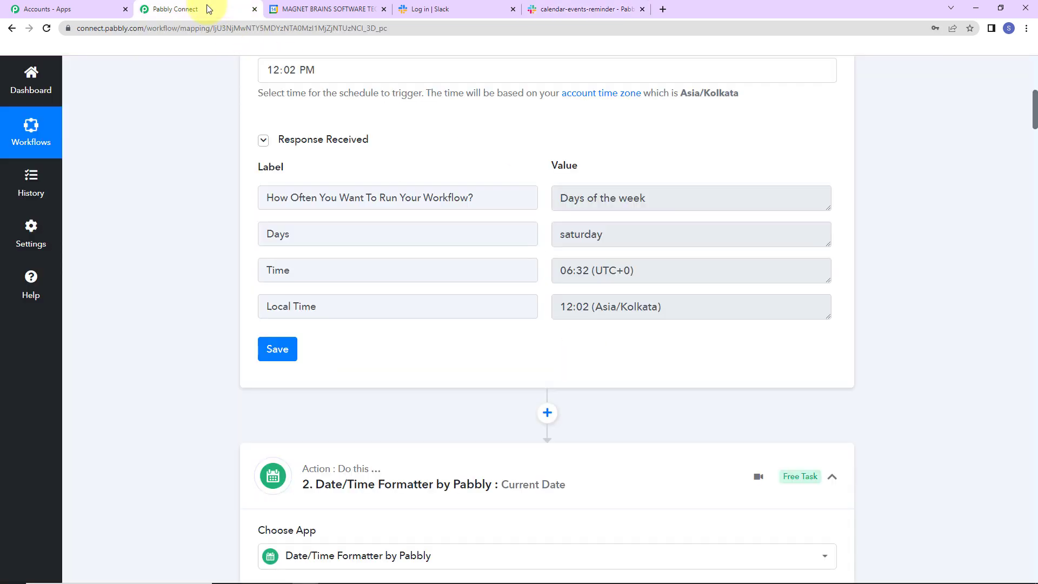
left_click_drag(1035, 124, 1019, 88)
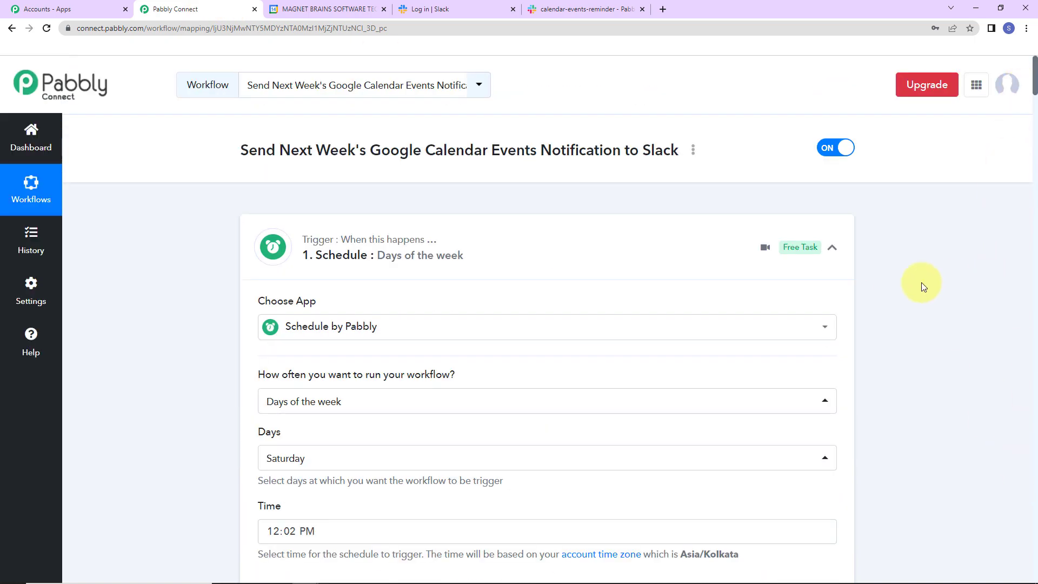
mouse_move(372, 261)
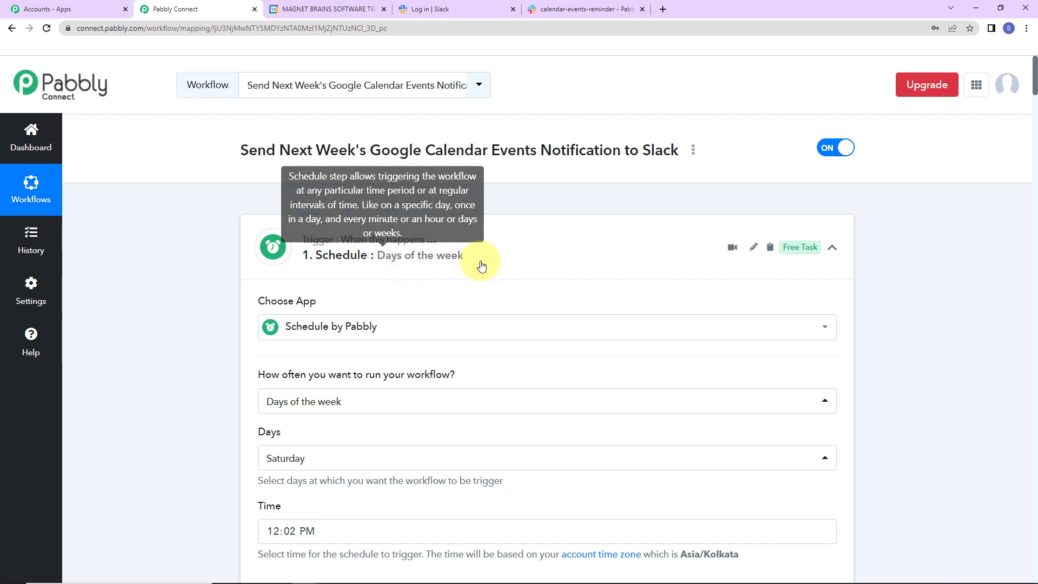
left_click(832, 248)
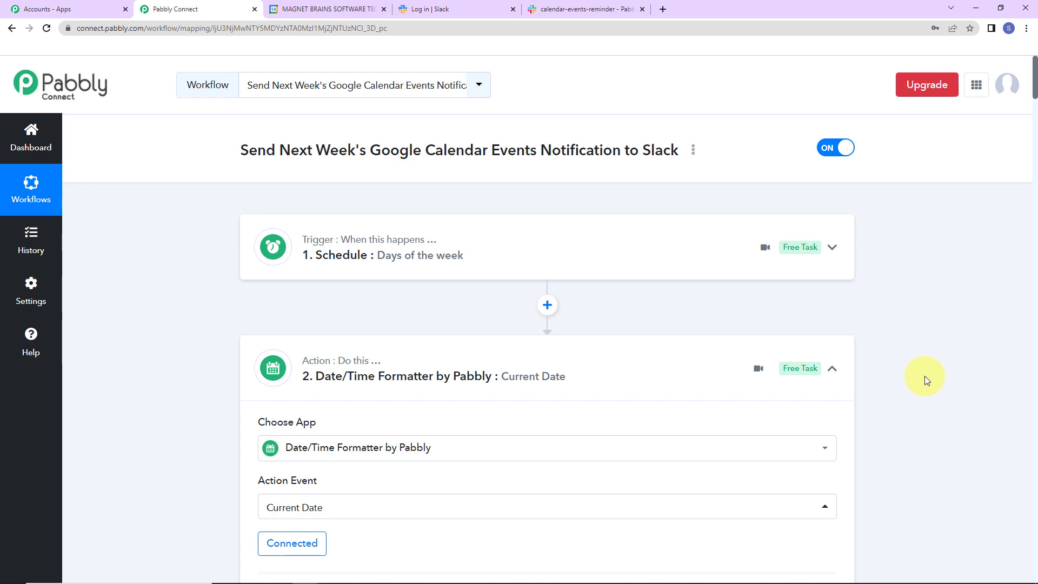
scroll(925, 375, "down", 5)
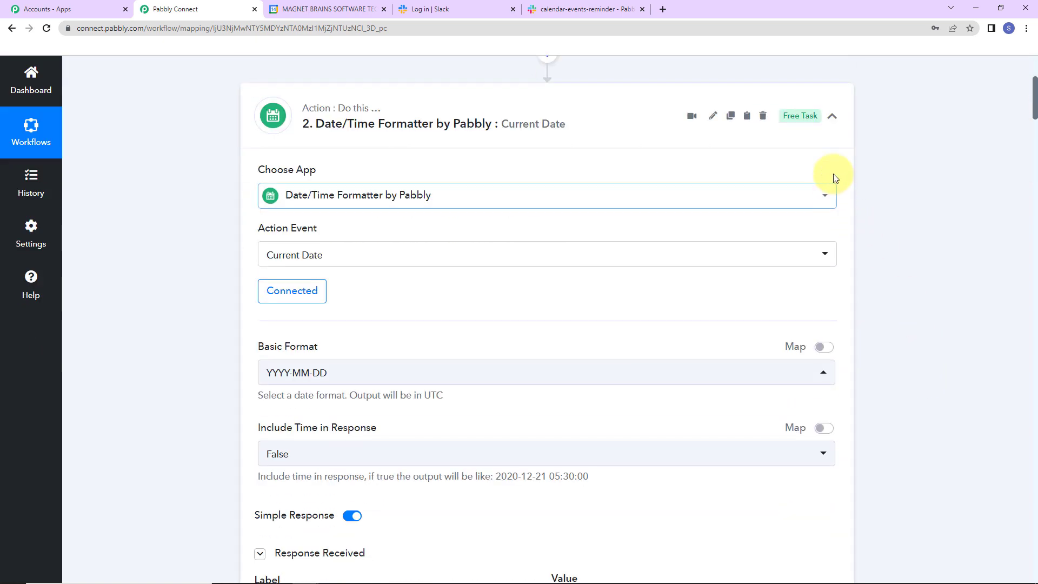
left_click(832, 116)
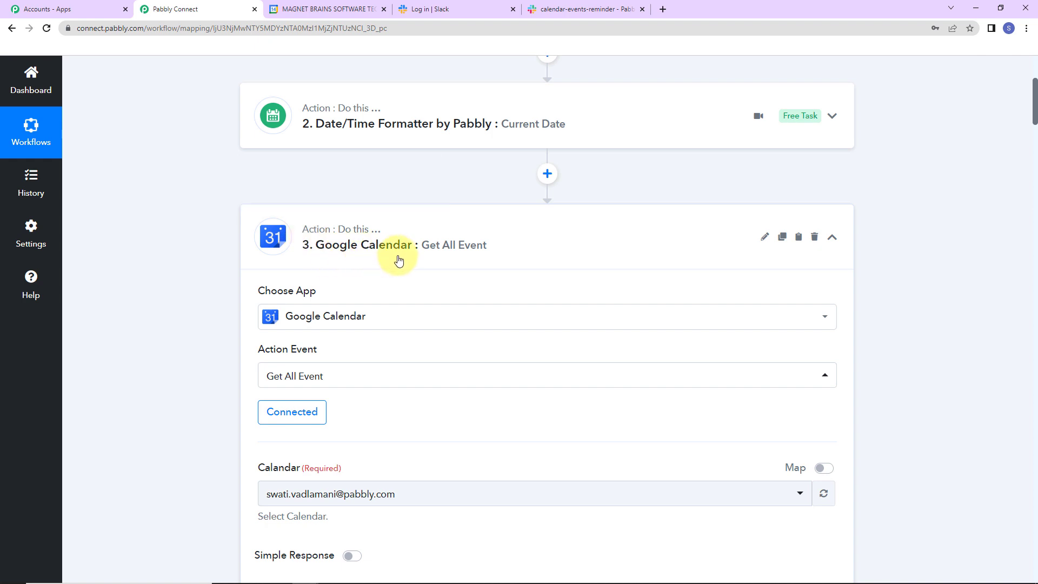
left_click(832, 238)
- Review and collapse the Iterator, the Format Date Only formatter and the Spreadsheet Formulas Number Formatter steps
scroll(876, 300, "down", 2)
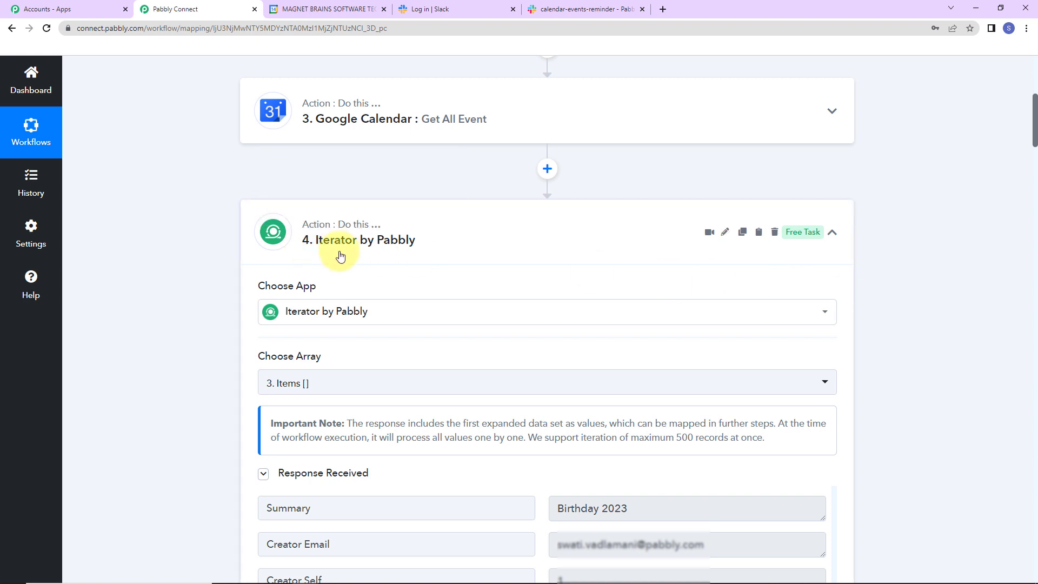
left_click(833, 235)
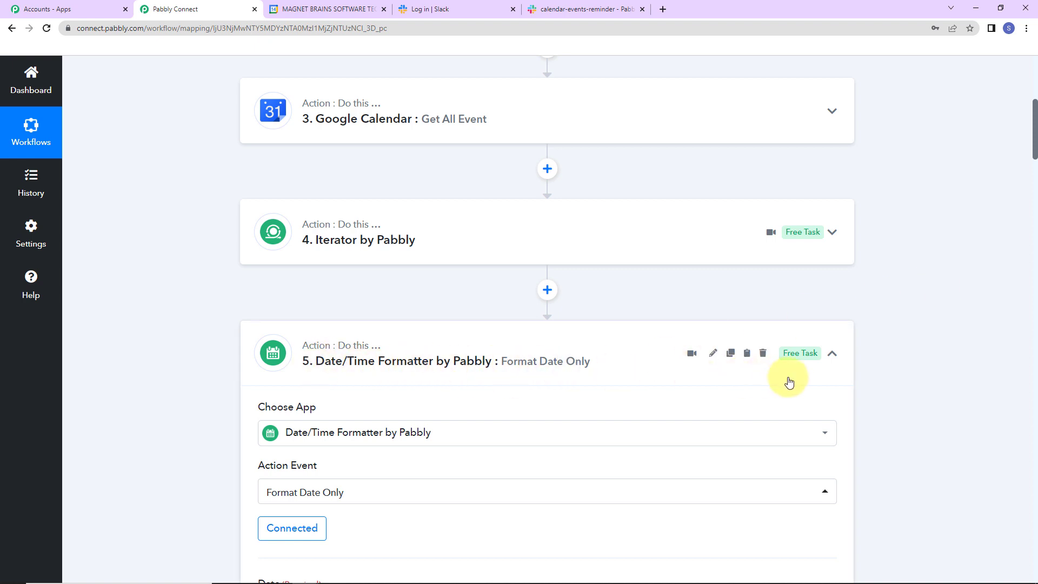
left_click(832, 353)
left_click_drag(1033, 143, 1034, 198)
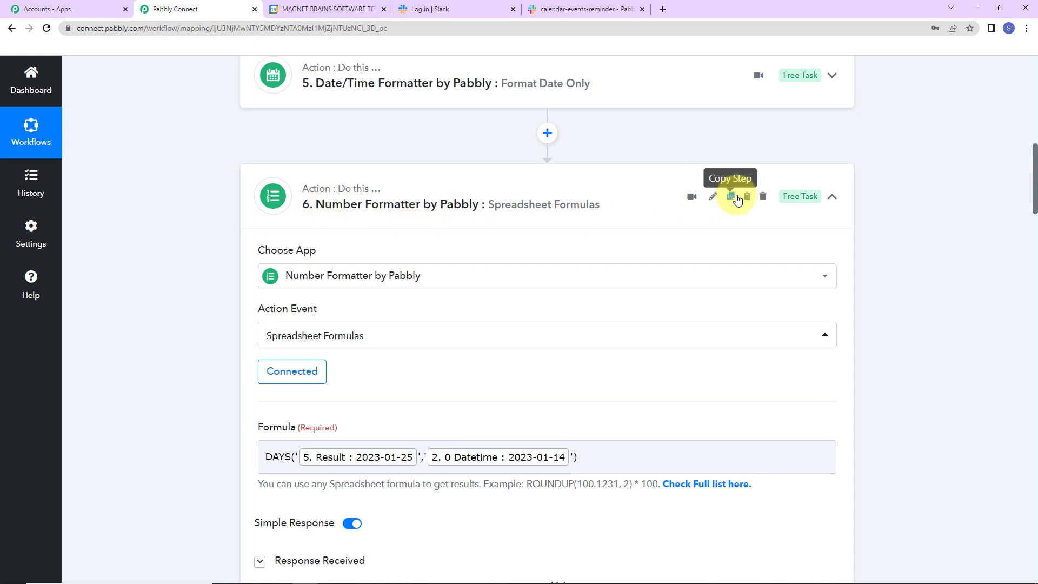
left_click(833, 198)
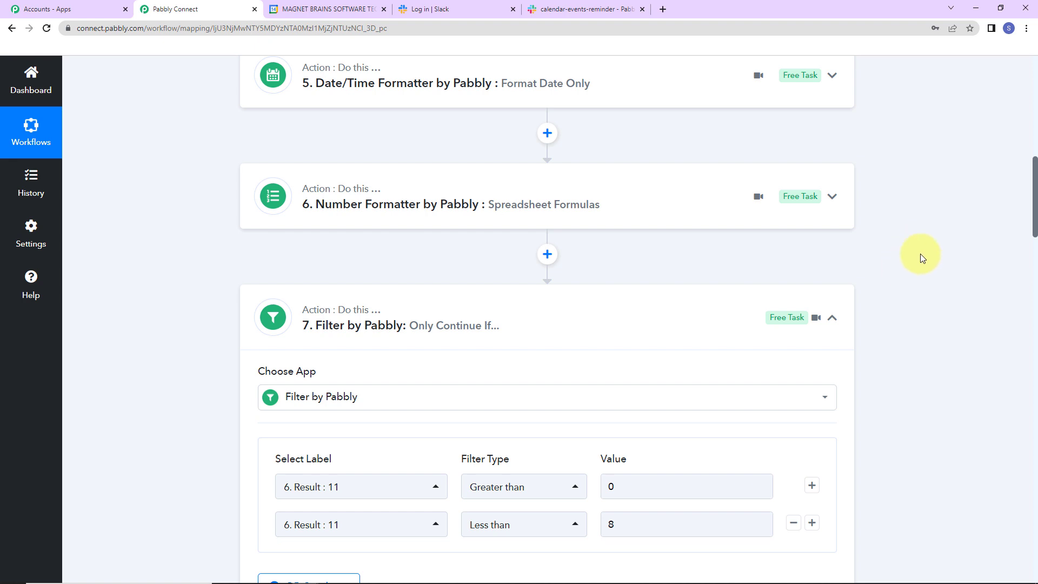
- Review and collapse the Filter and Slack Send Channel Message steps, leaving the whole workflow in compact form
scroll(1034, 191, "down", 2)
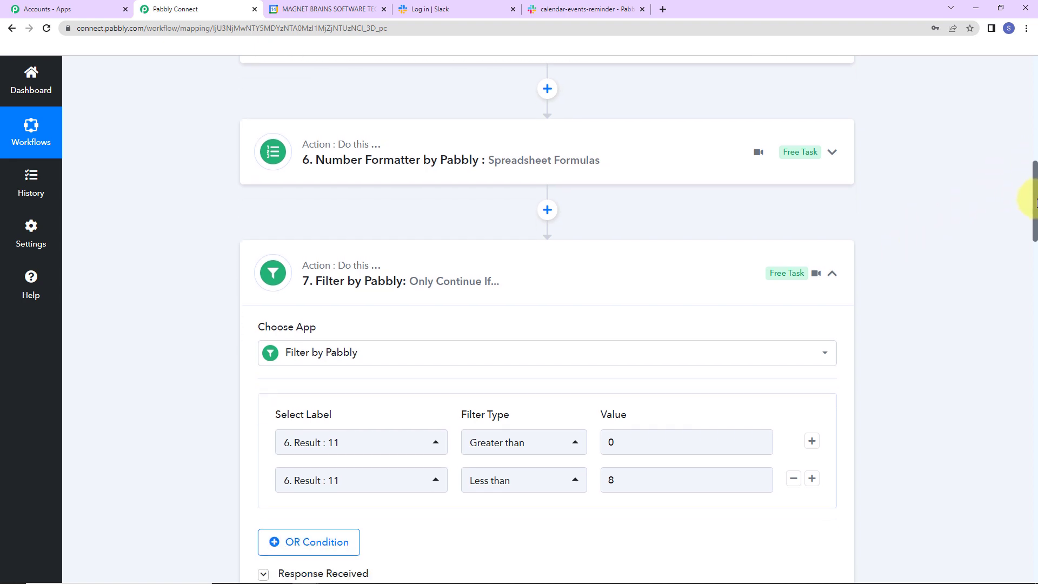
left_click(832, 222)
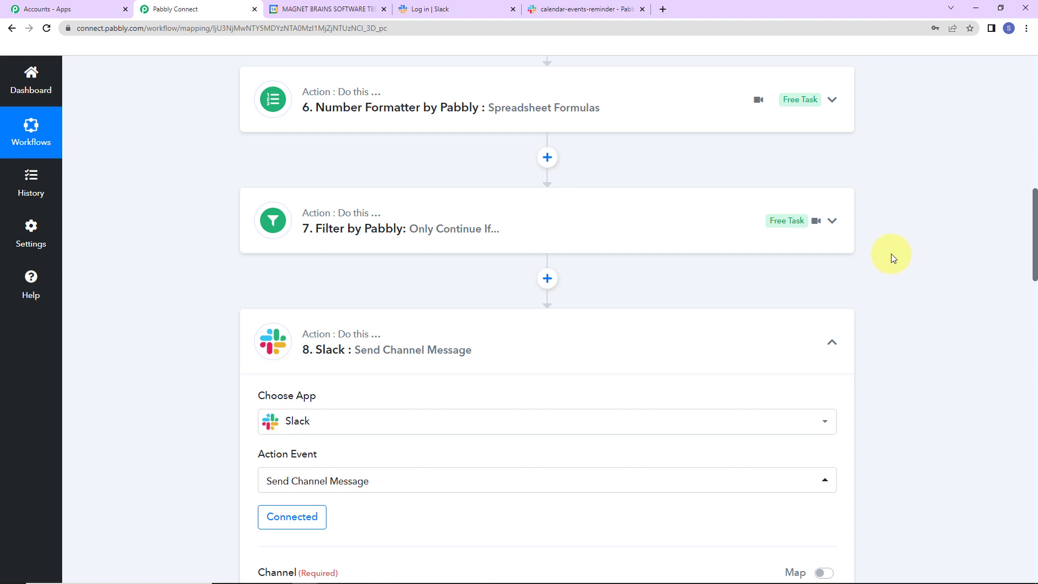
left_click(833, 342)
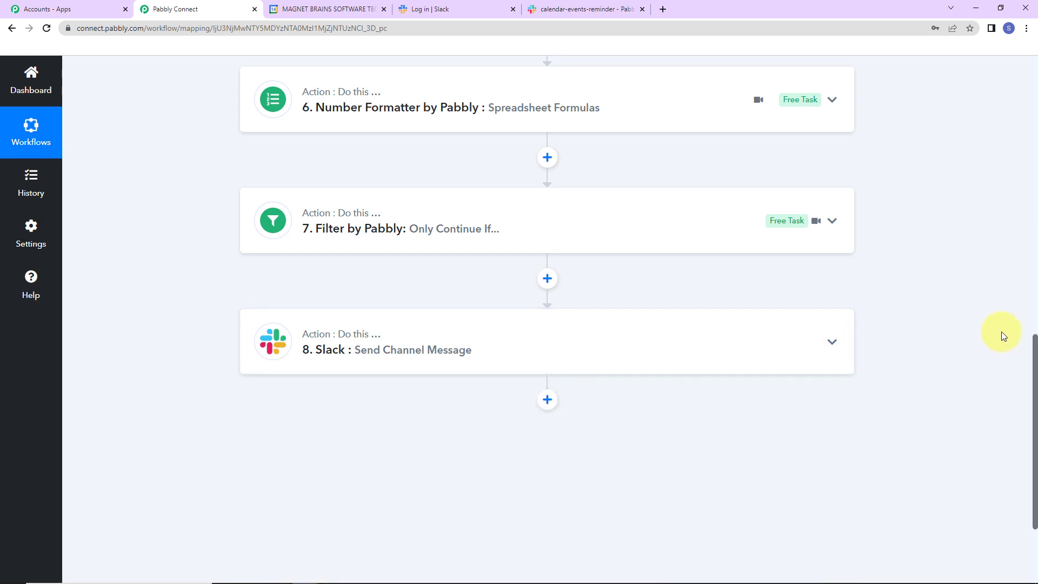
left_click_drag(1033, 349, 999, 104)
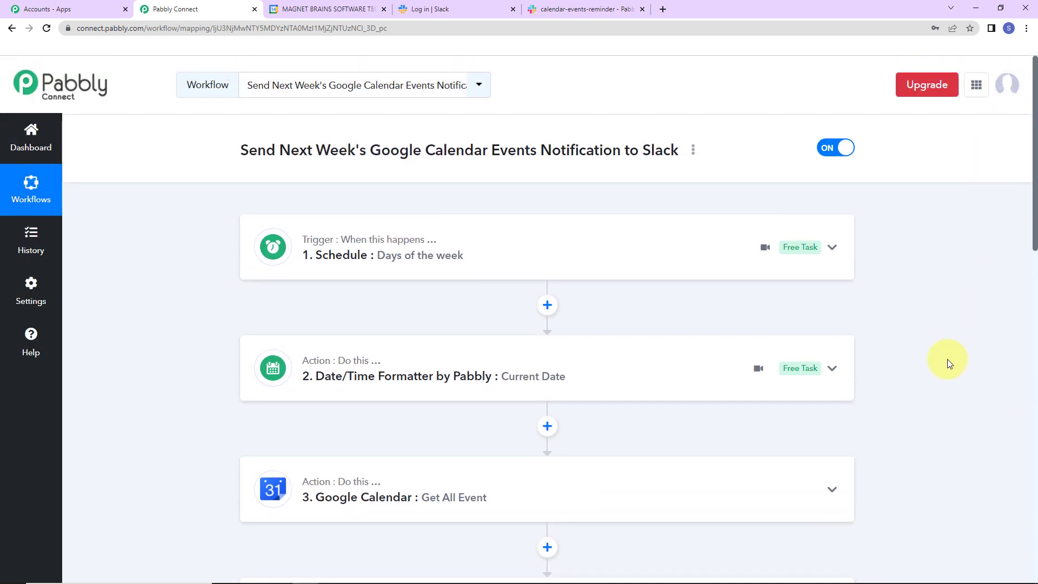